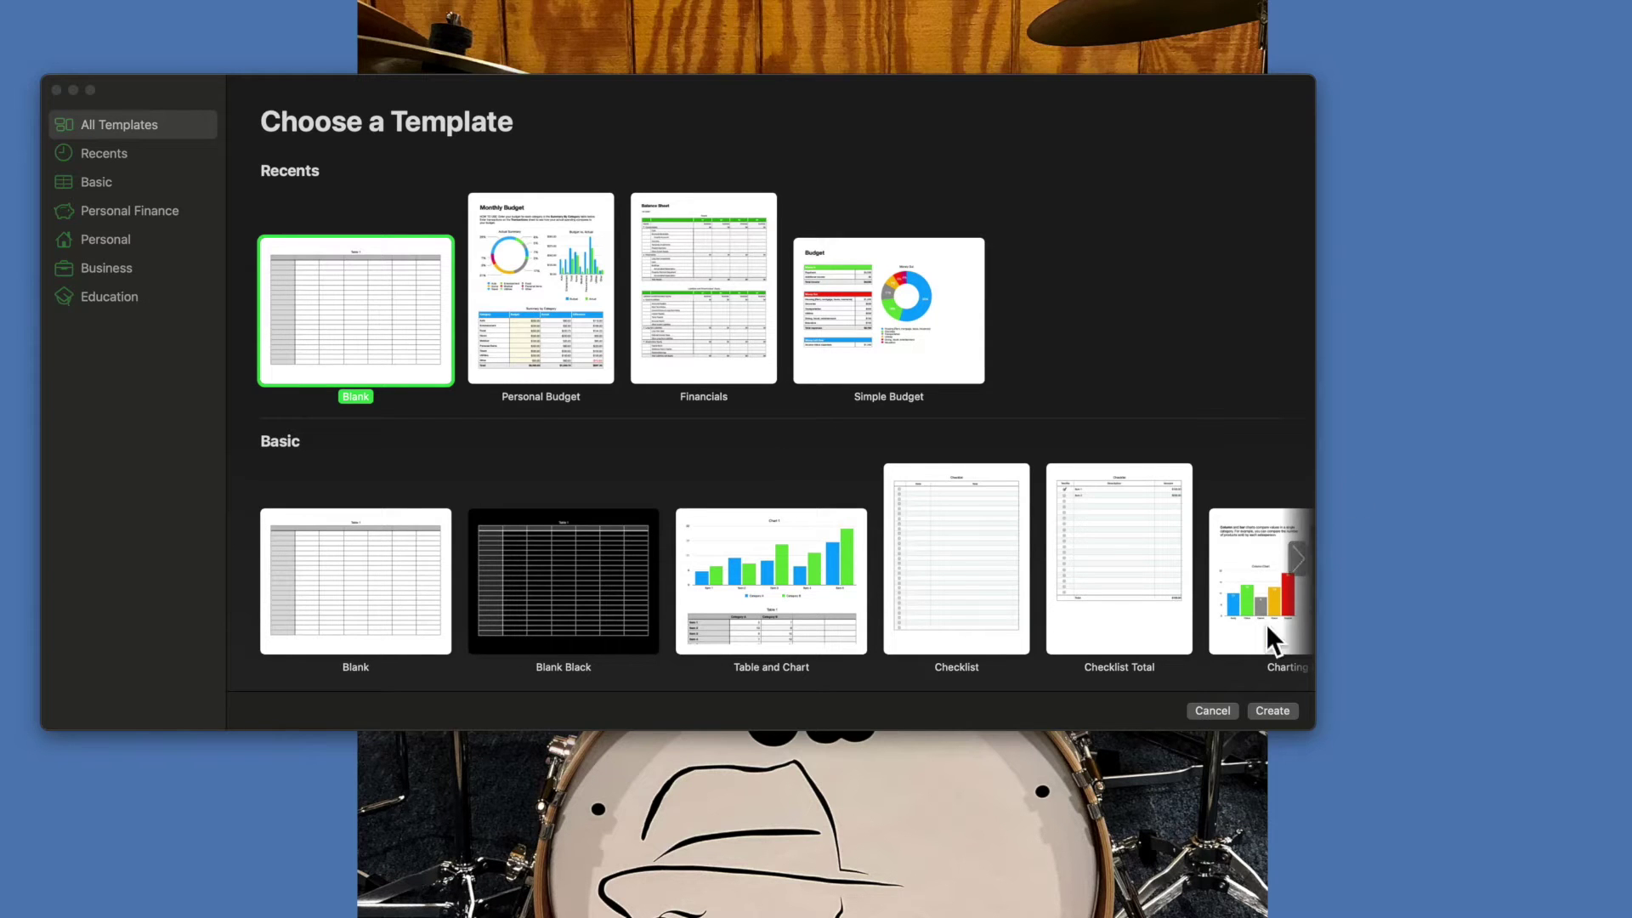
- Create an Untitled spreadsheet with an empty Table 1 from the Blank template
left_click(1267, 711)
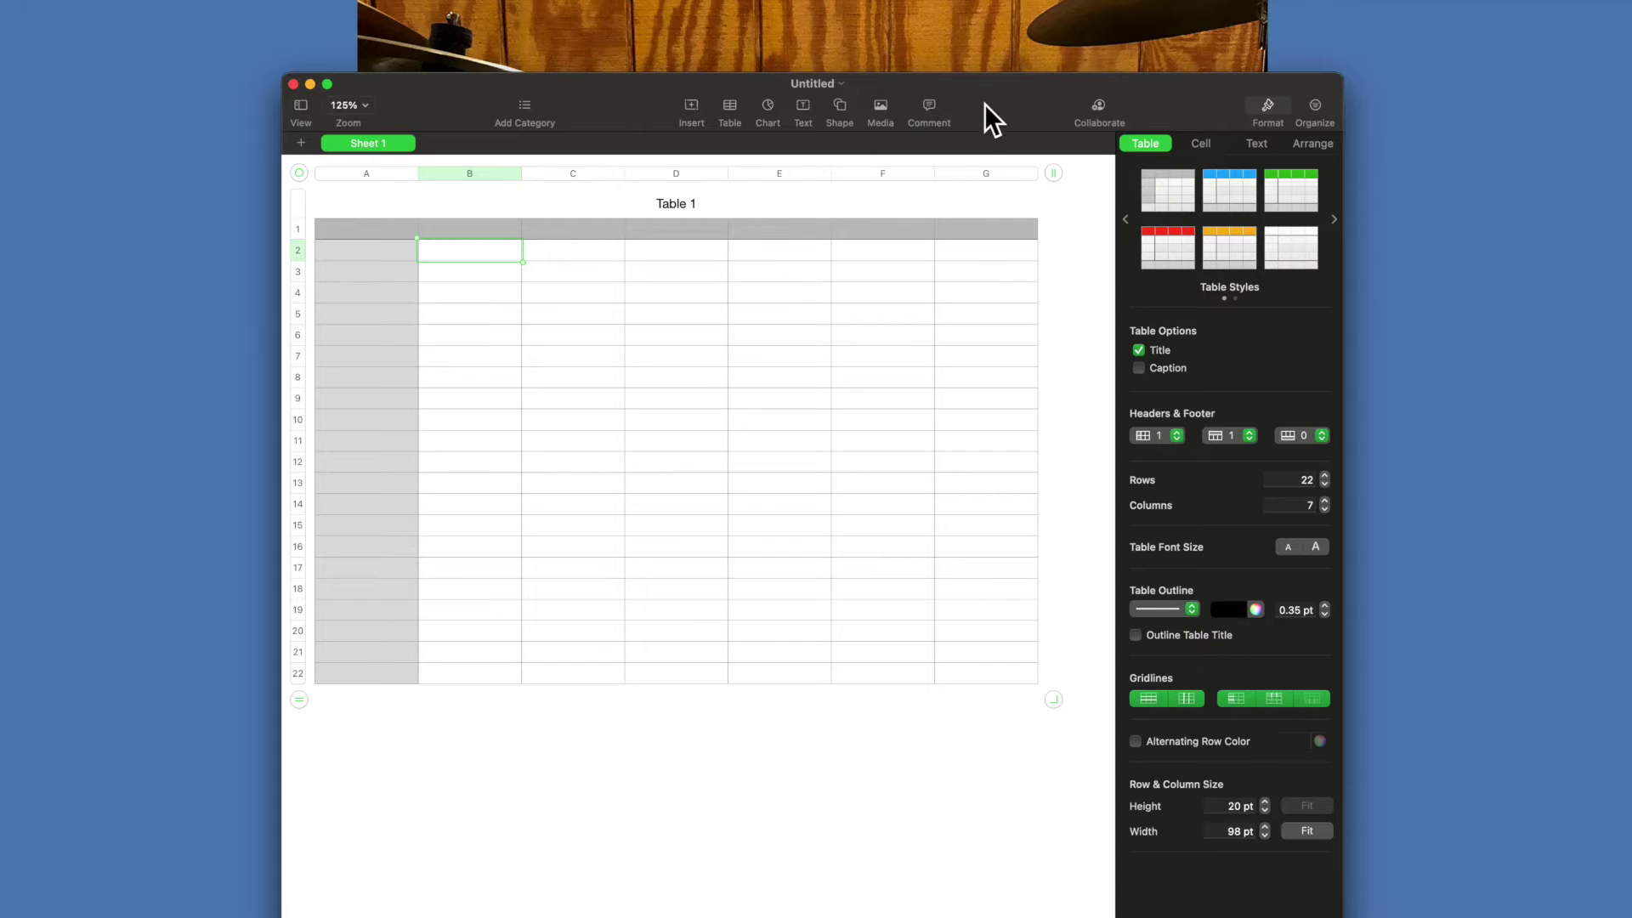
- Move the spreadsheet window up-left and widen it so the table and sidebar both show
left_click_drag(985, 102, 892, 39)
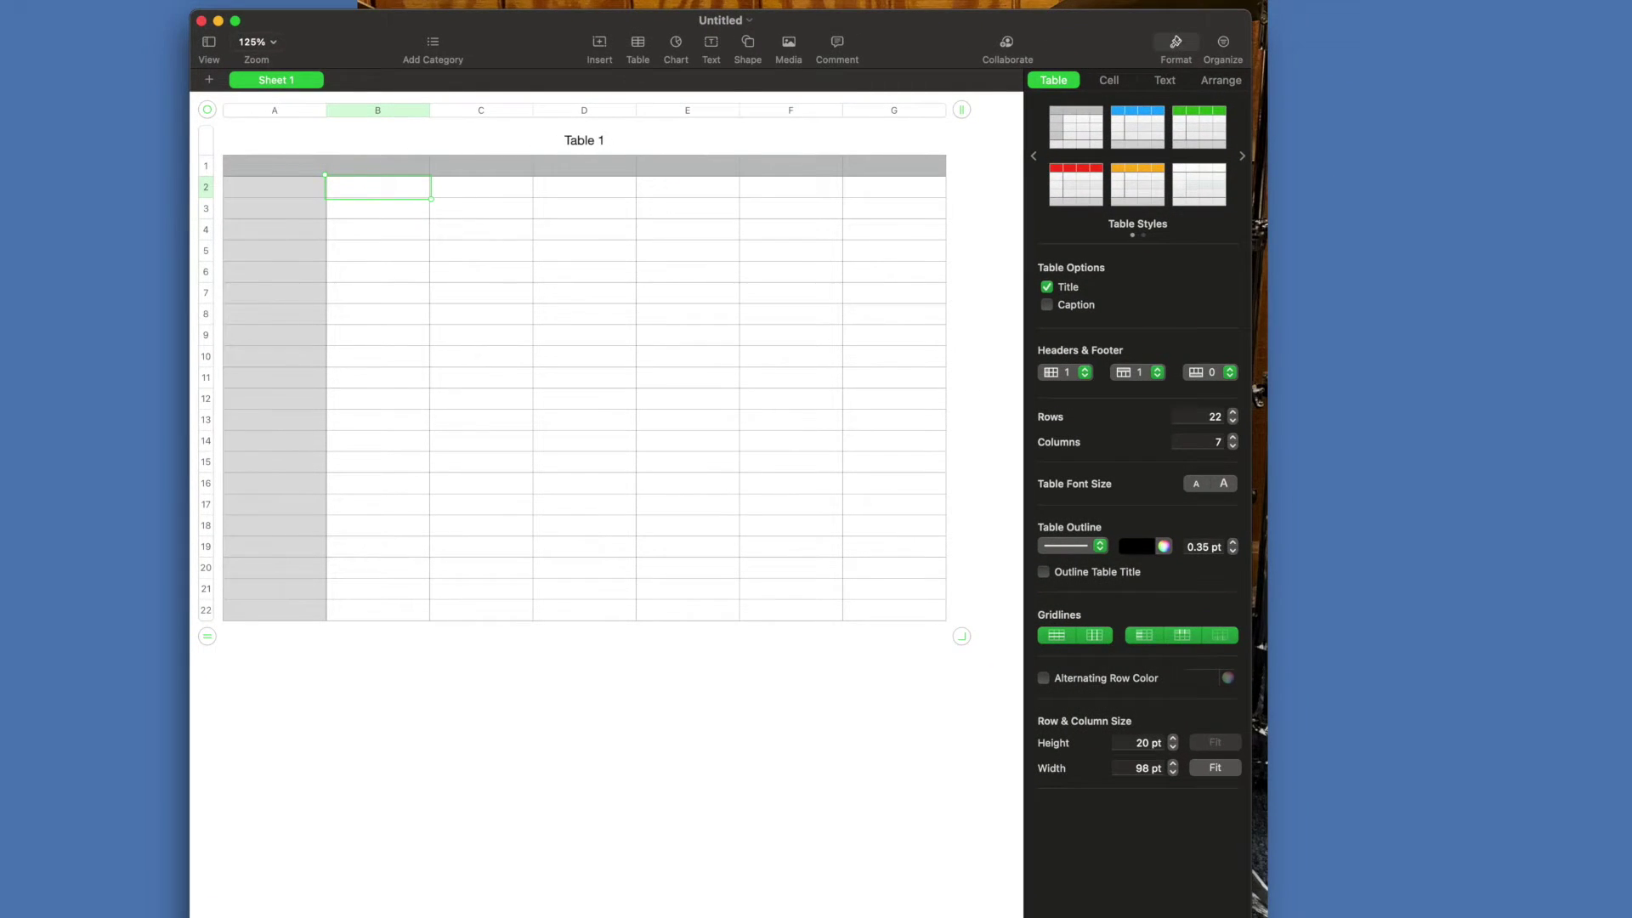
left_click_drag(1251, 914, 1428, 908)
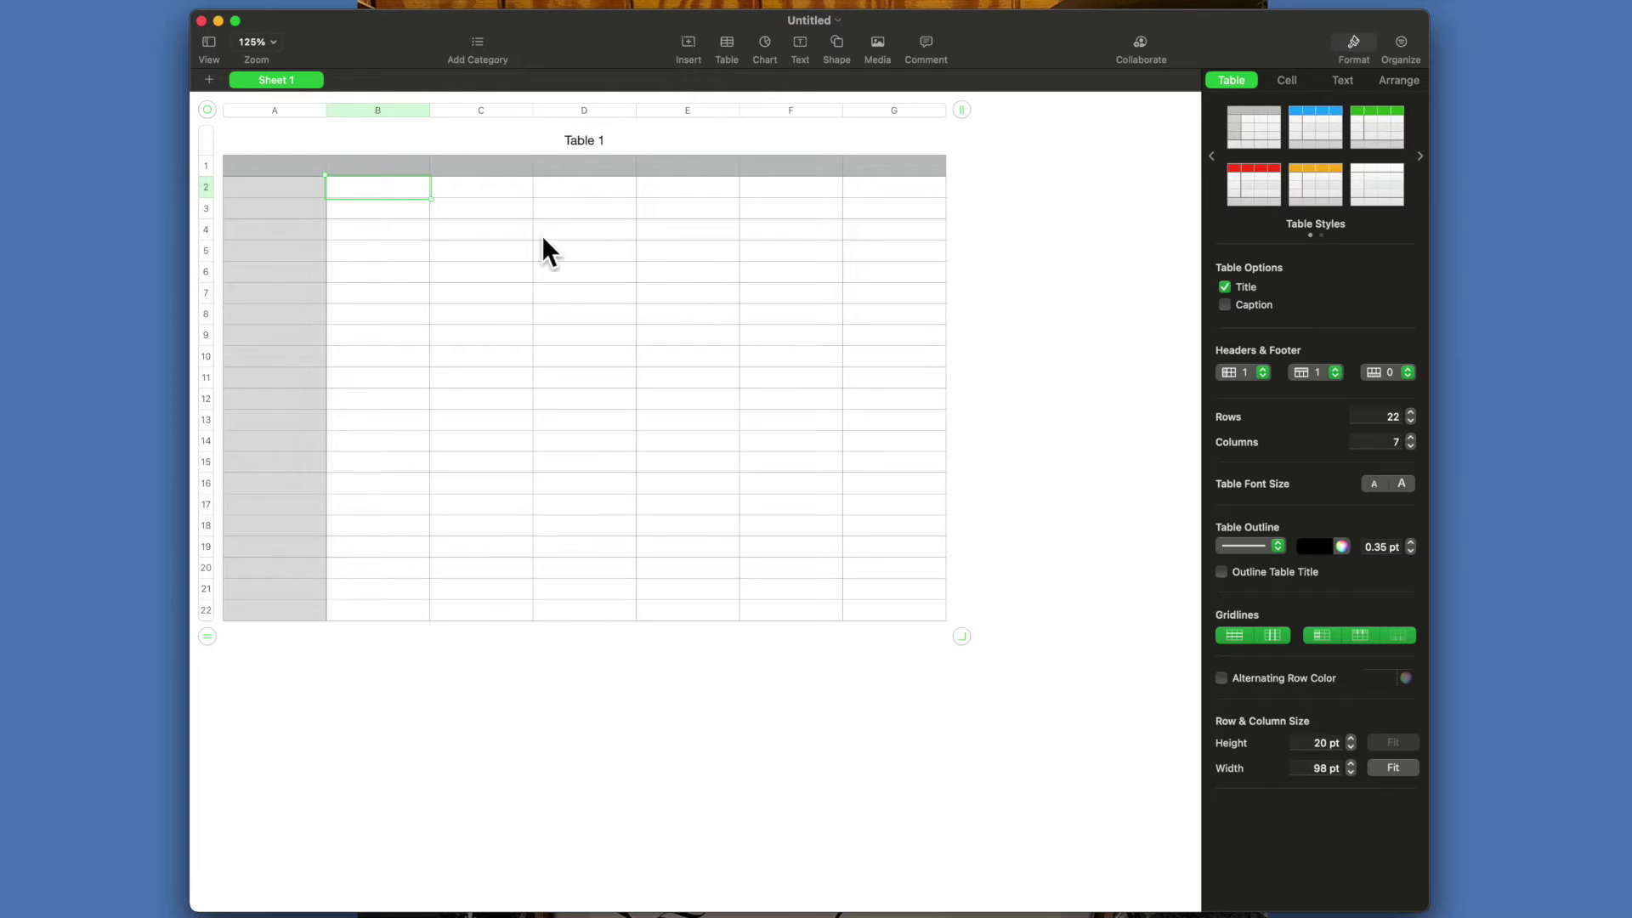
left_click(386, 164)
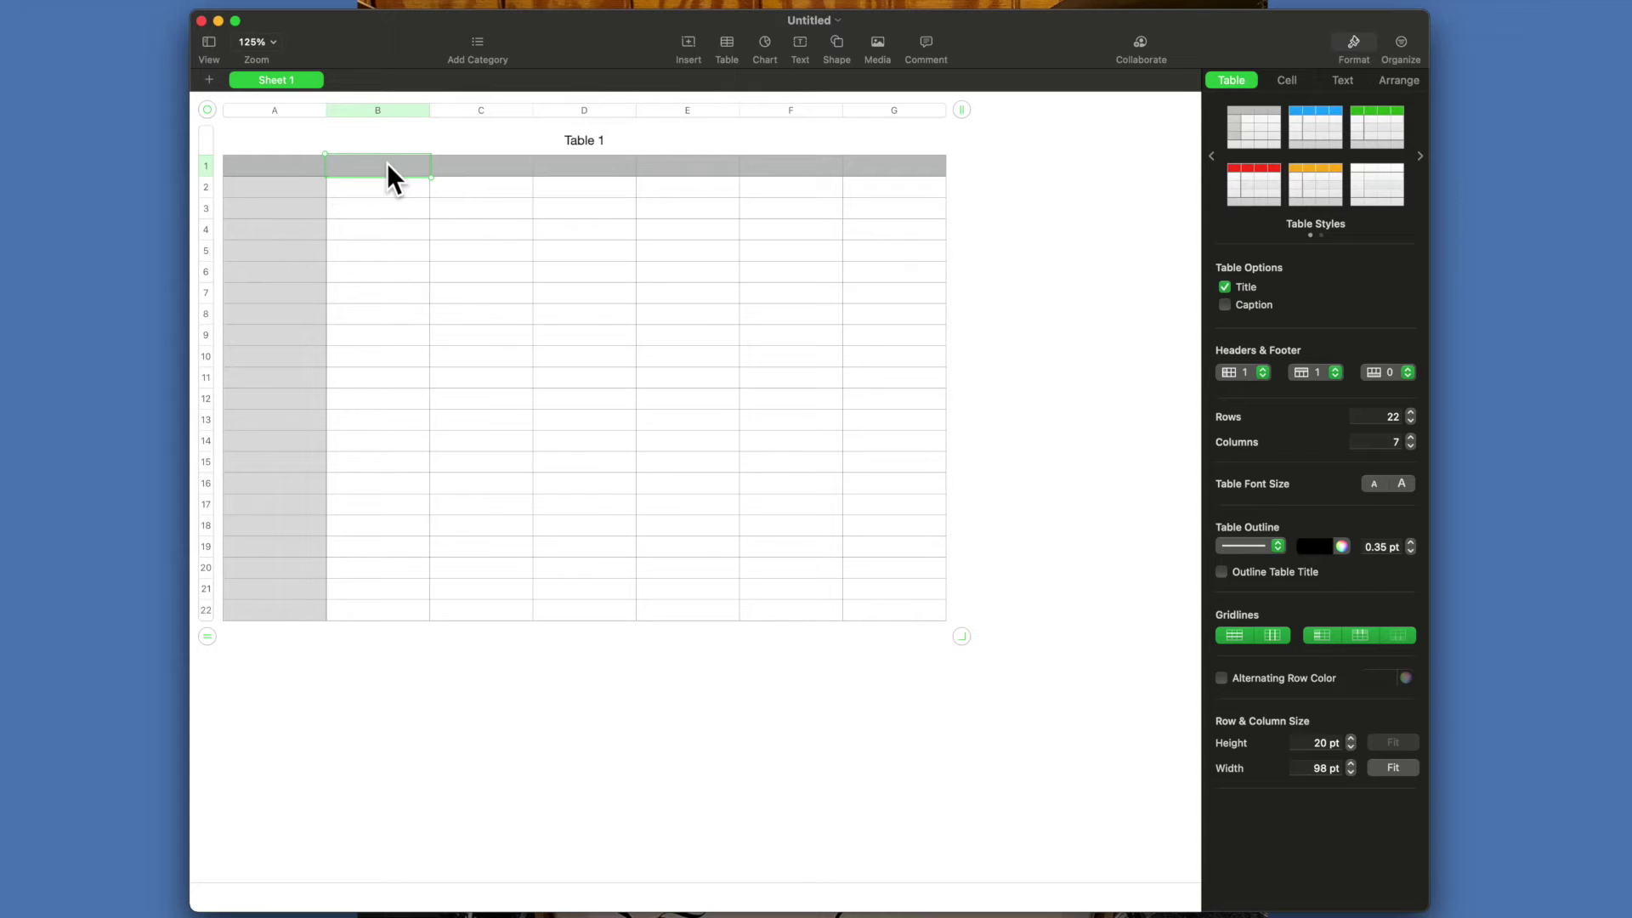
- Enter January in B1 and autofill the header row through June in G1
type("jan")
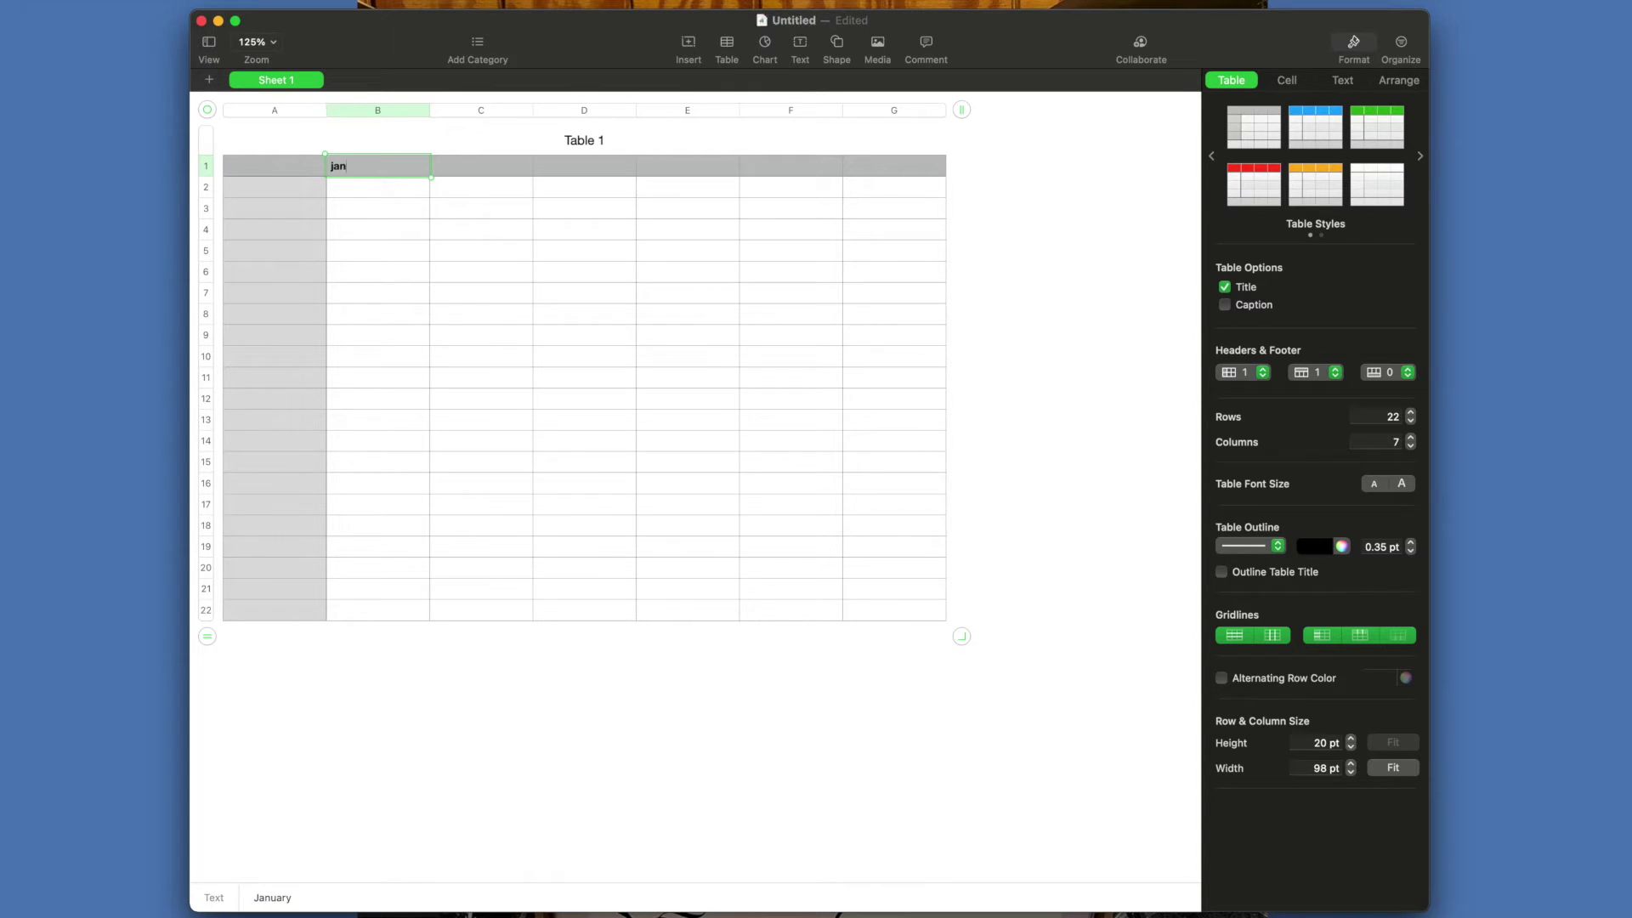
key("Return")
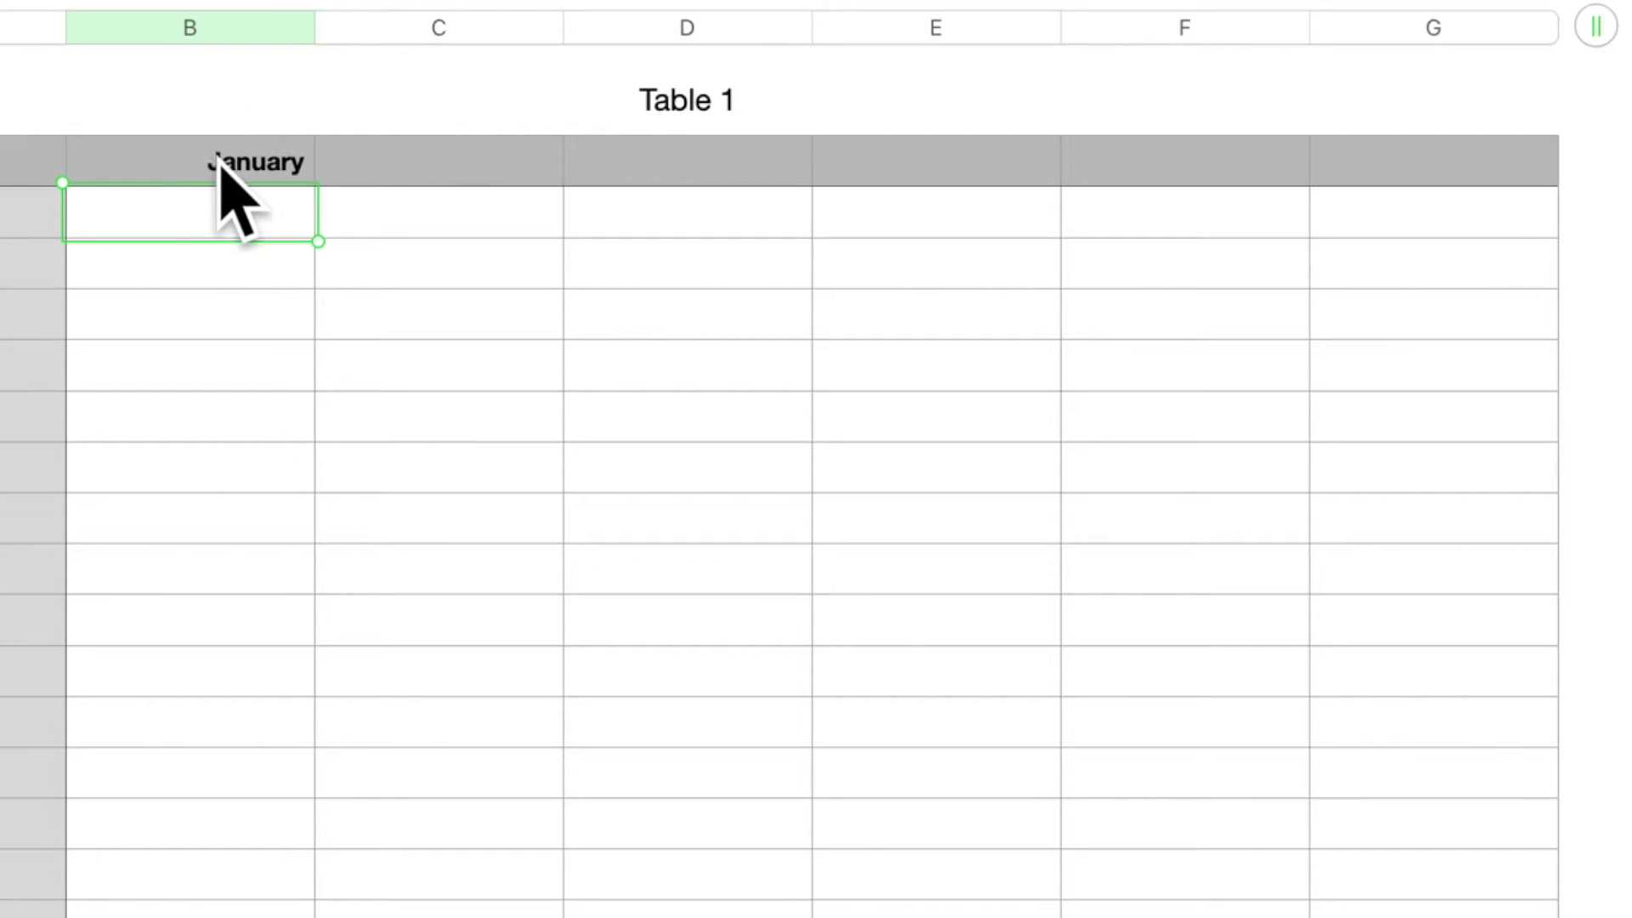
left_click(192, 160)
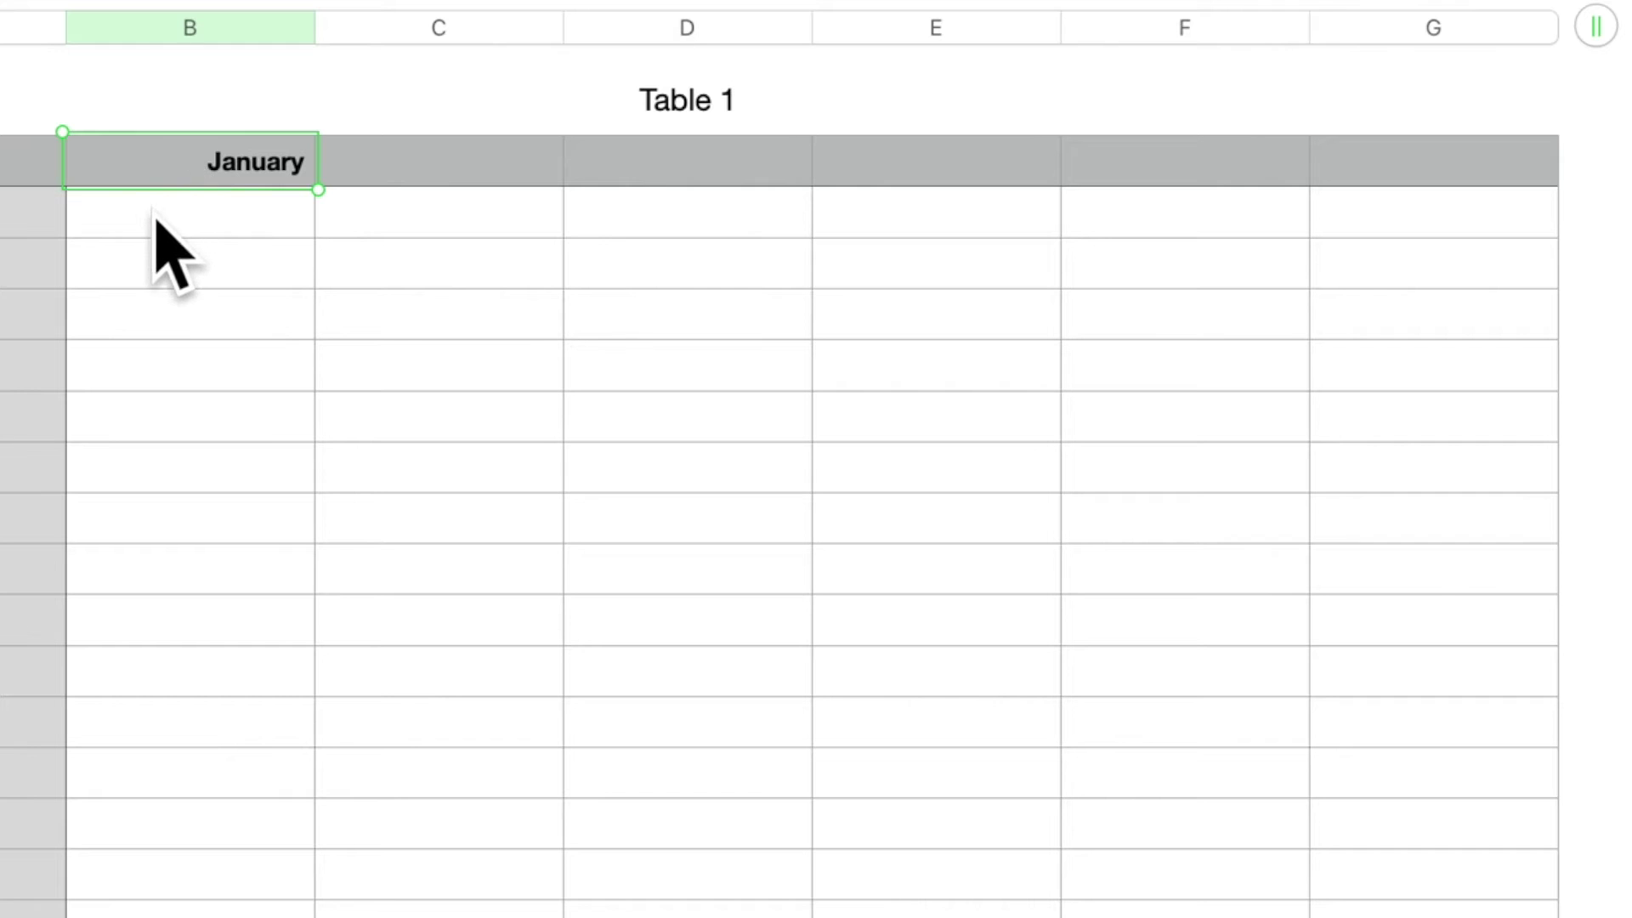
mouse_move(328, 171)
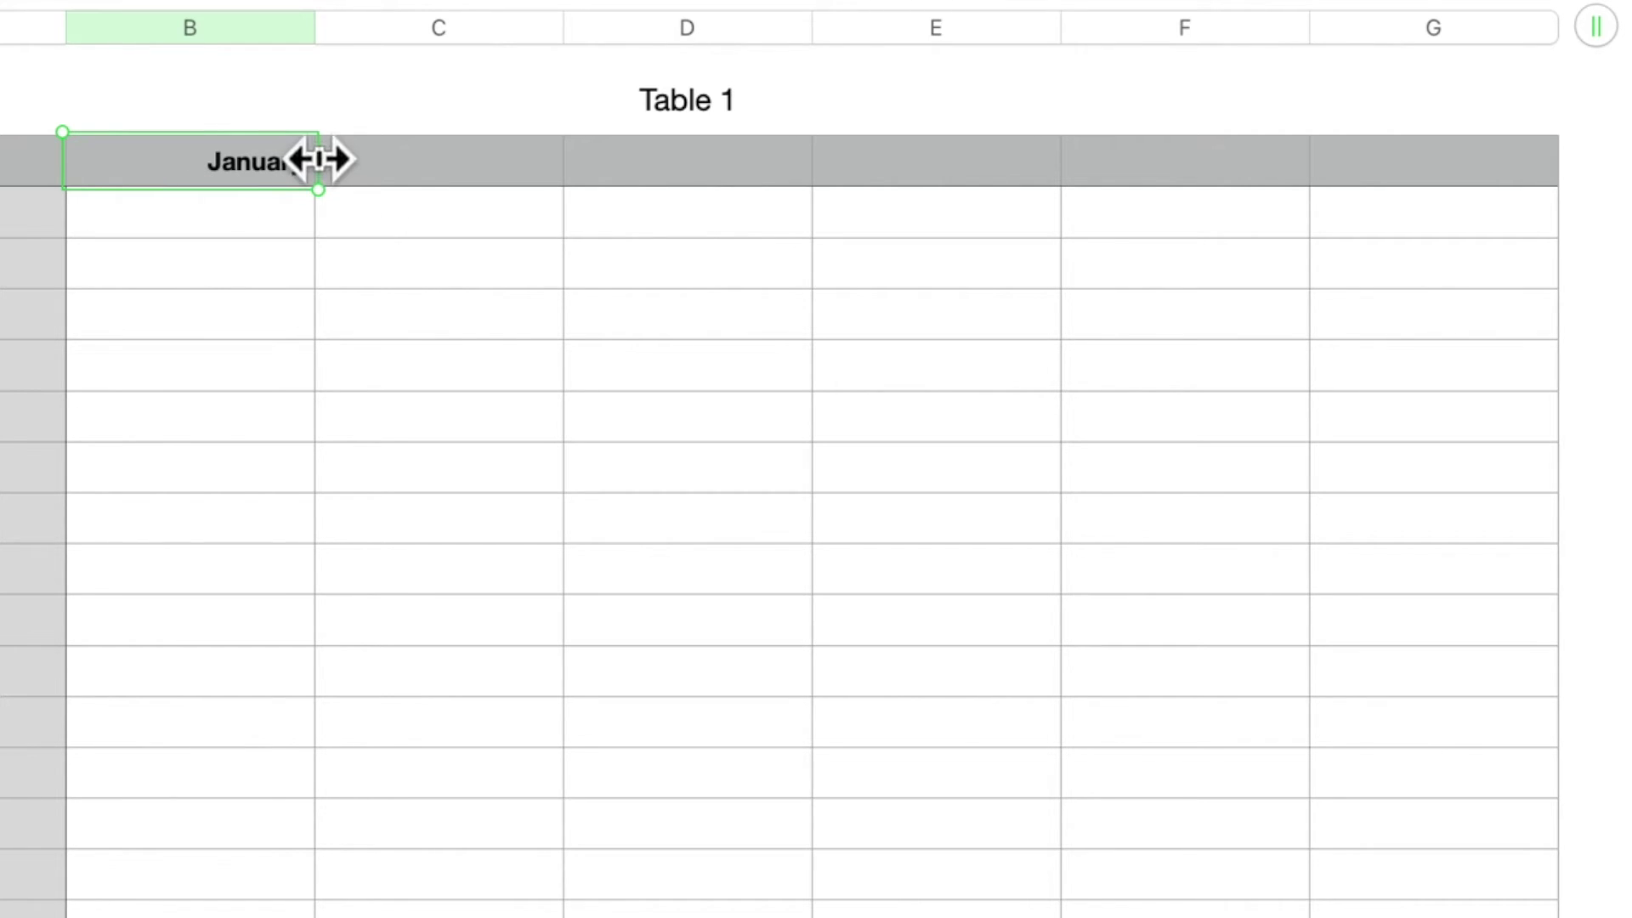
left_click_drag(319, 157, 1478, 162)
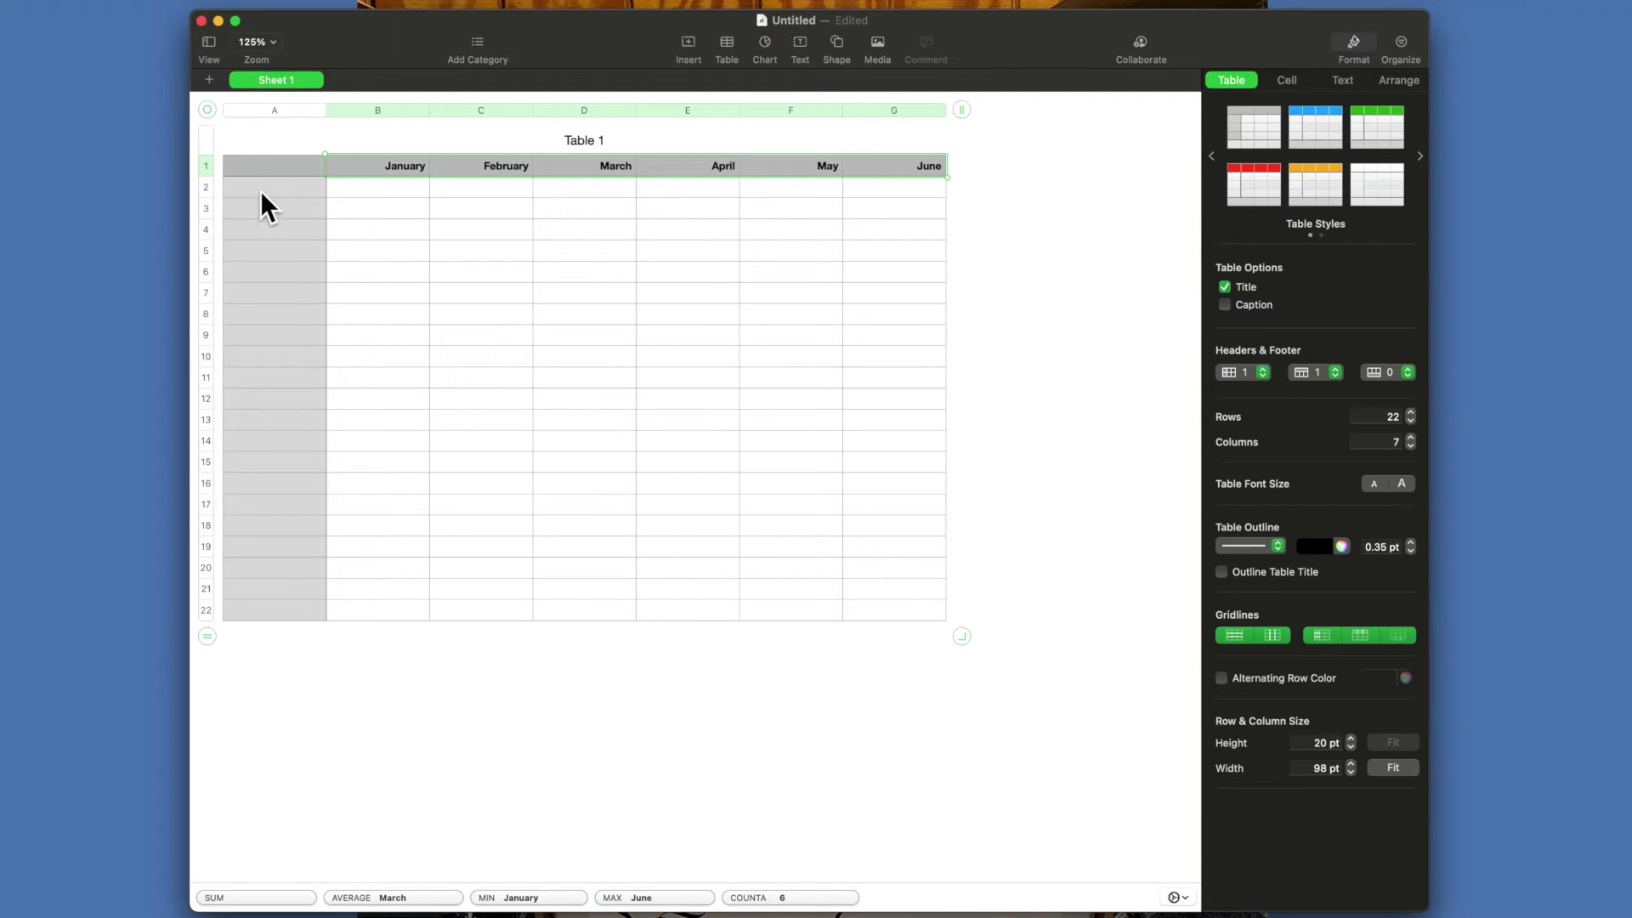
left_click(273, 110)
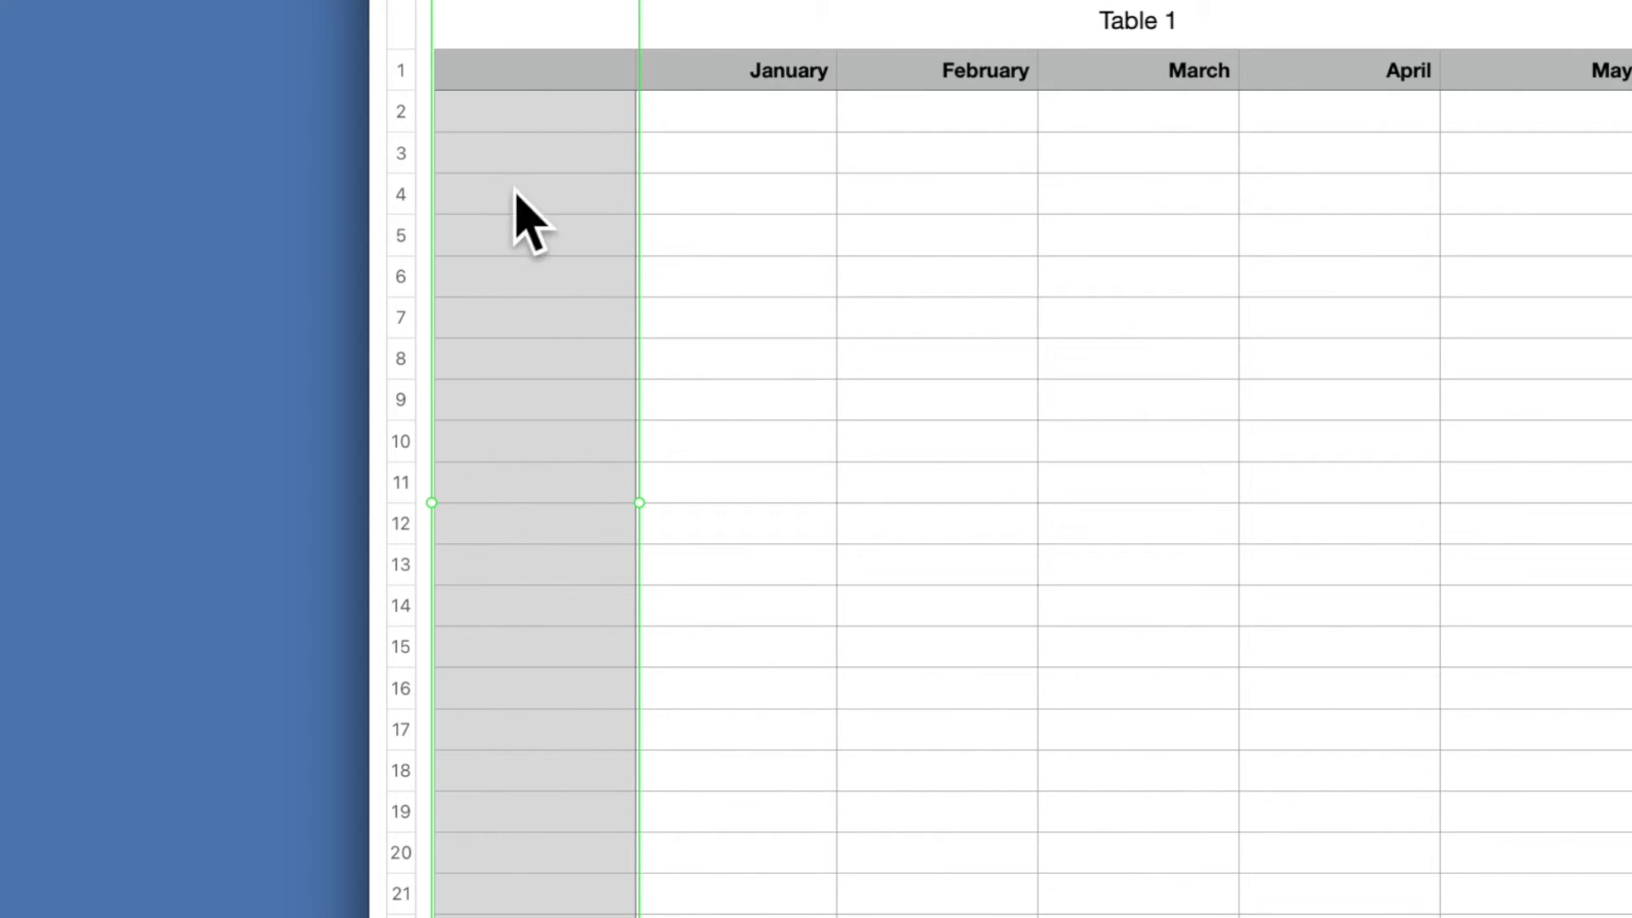
- Enter the row labels Rent, Gas and Repairs in cells A2 to A4
left_click(522, 122)
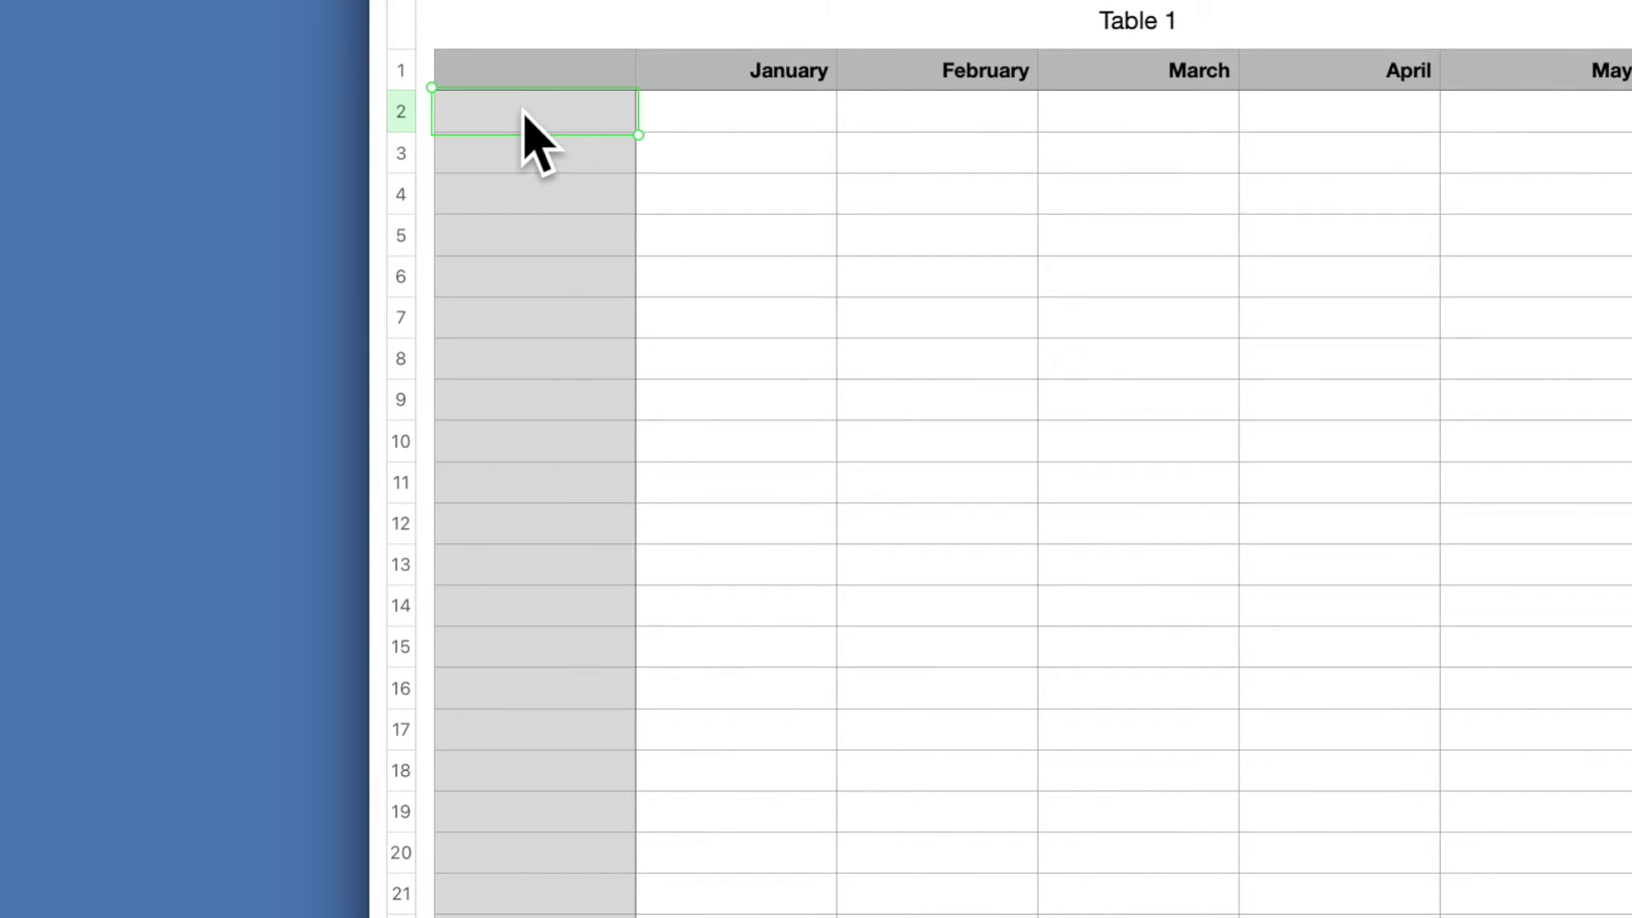
type("Rent")
key("Return")
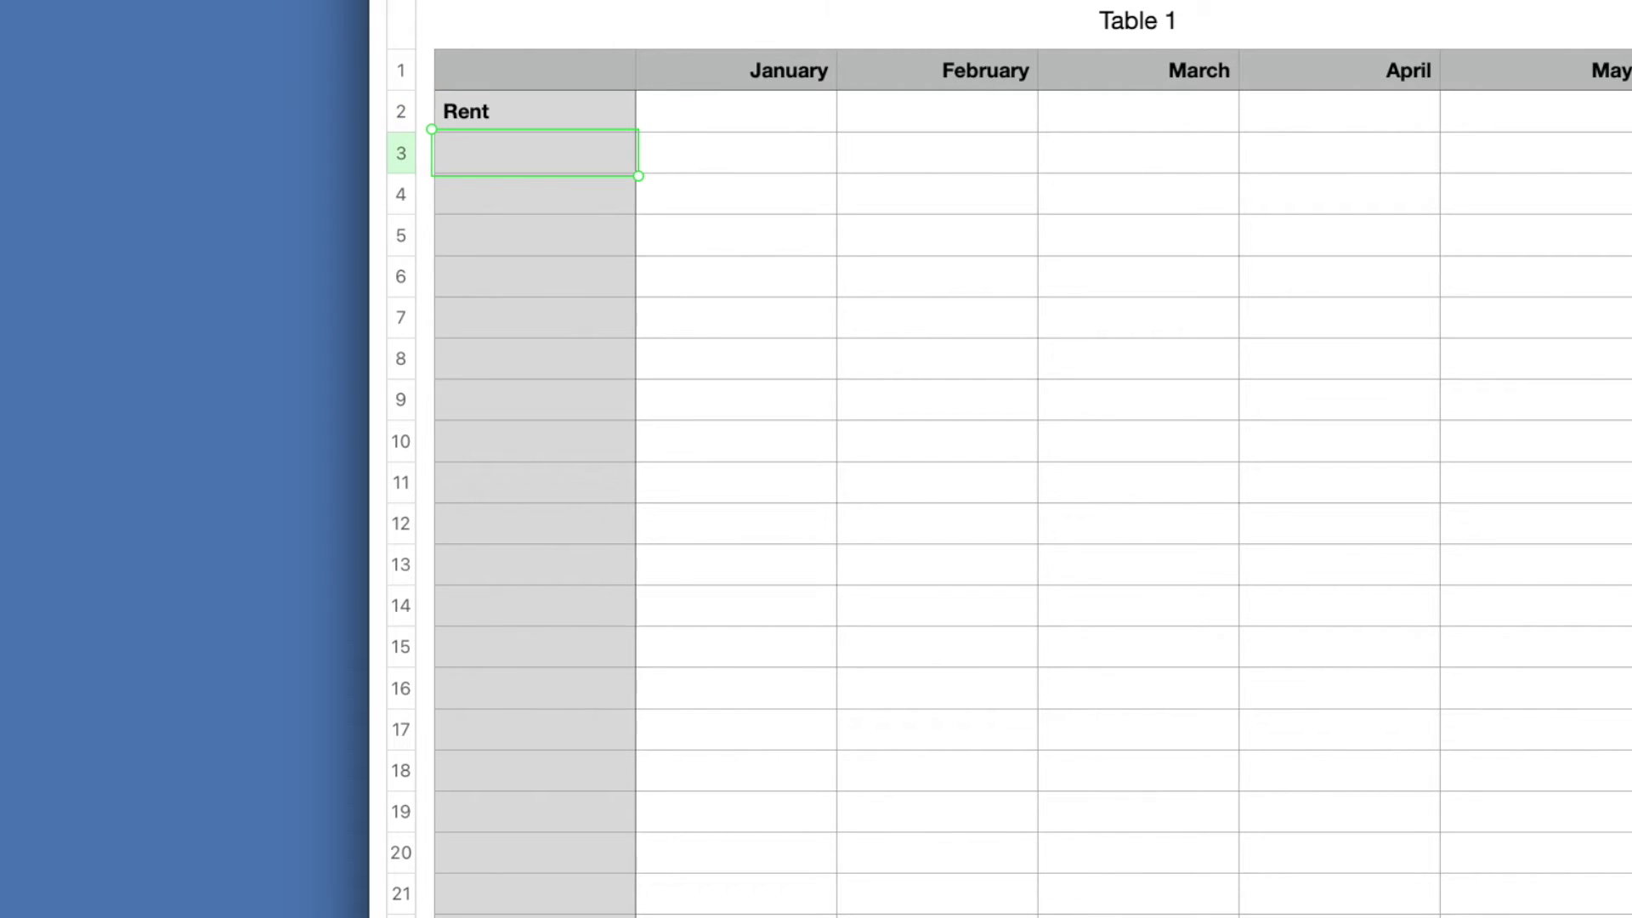
type("Gas")
key("Return")
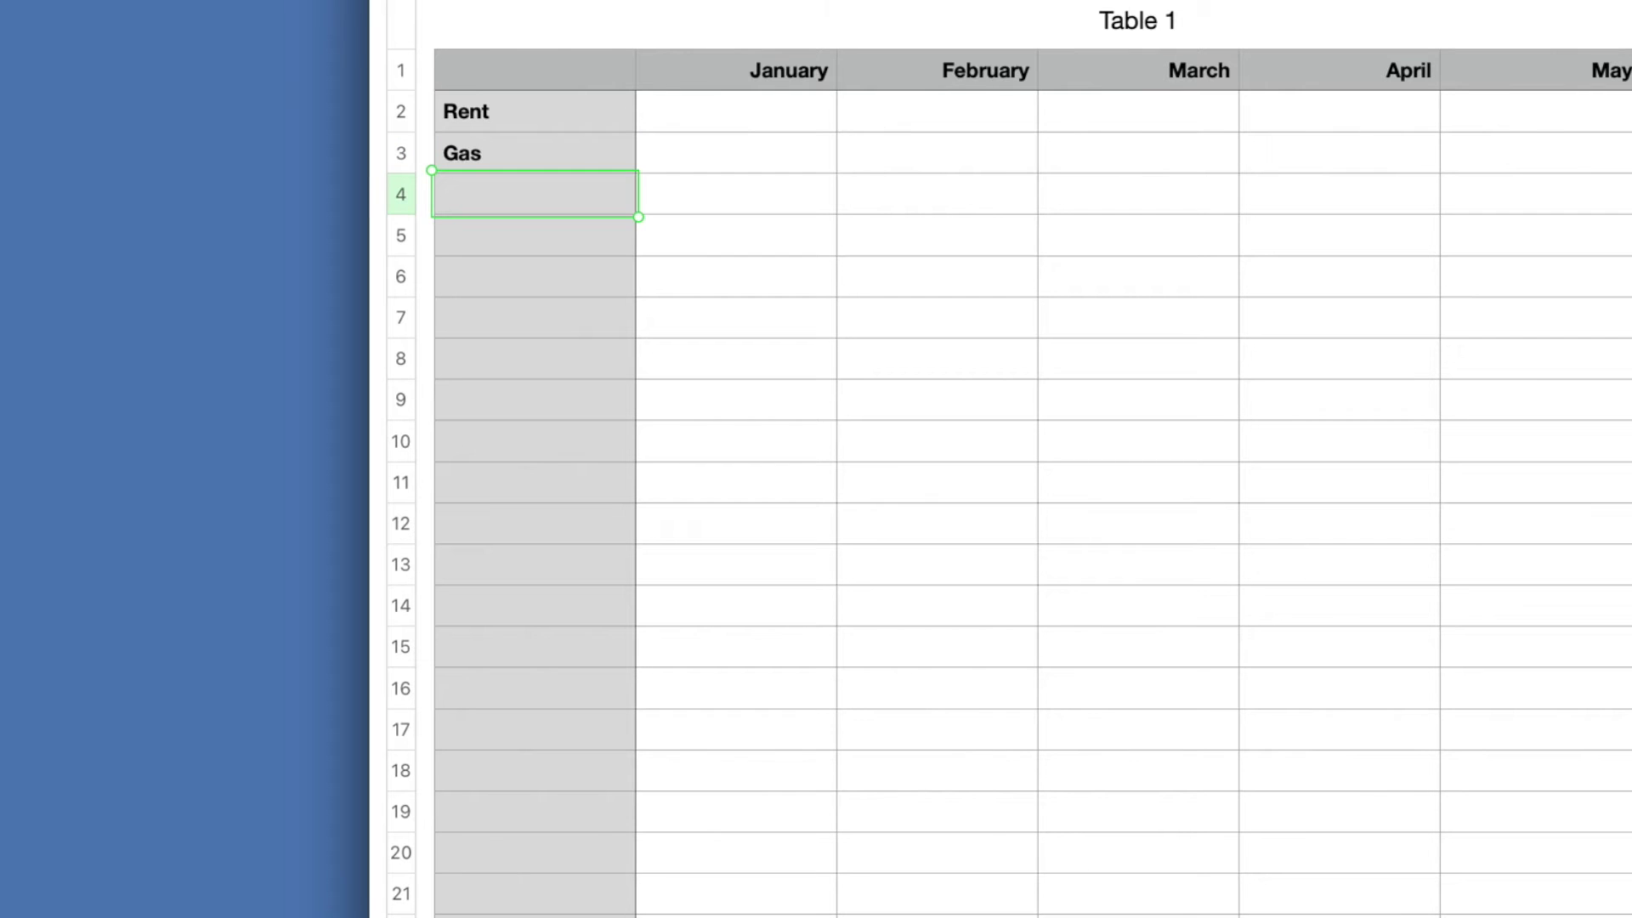
type("RE")
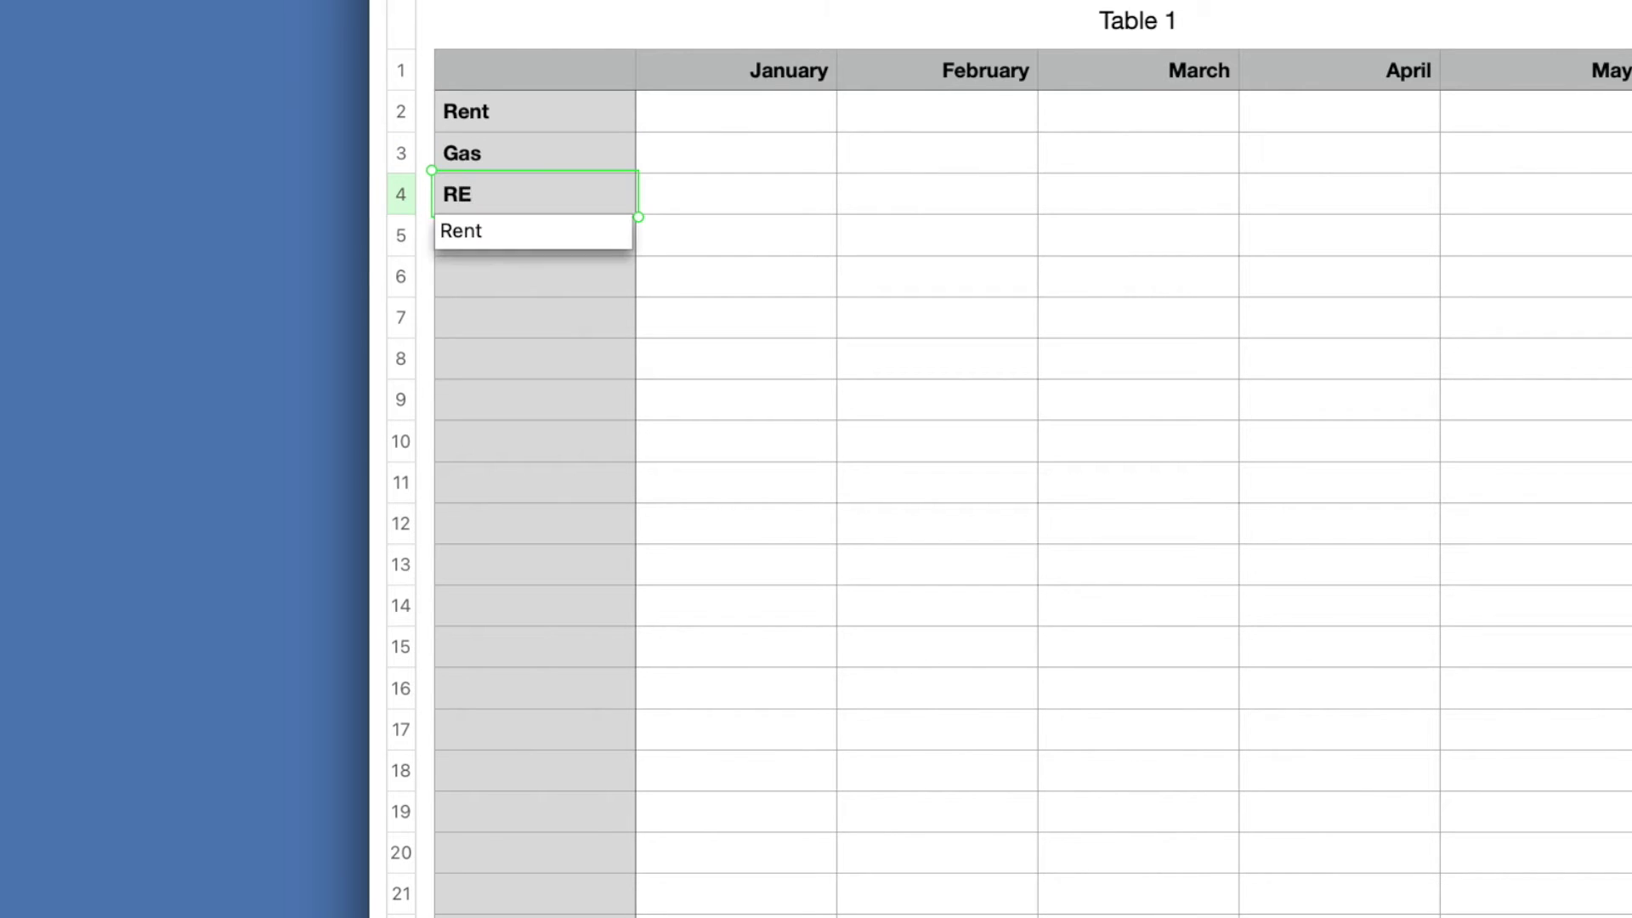
key("BackSpace")
type("epairs")
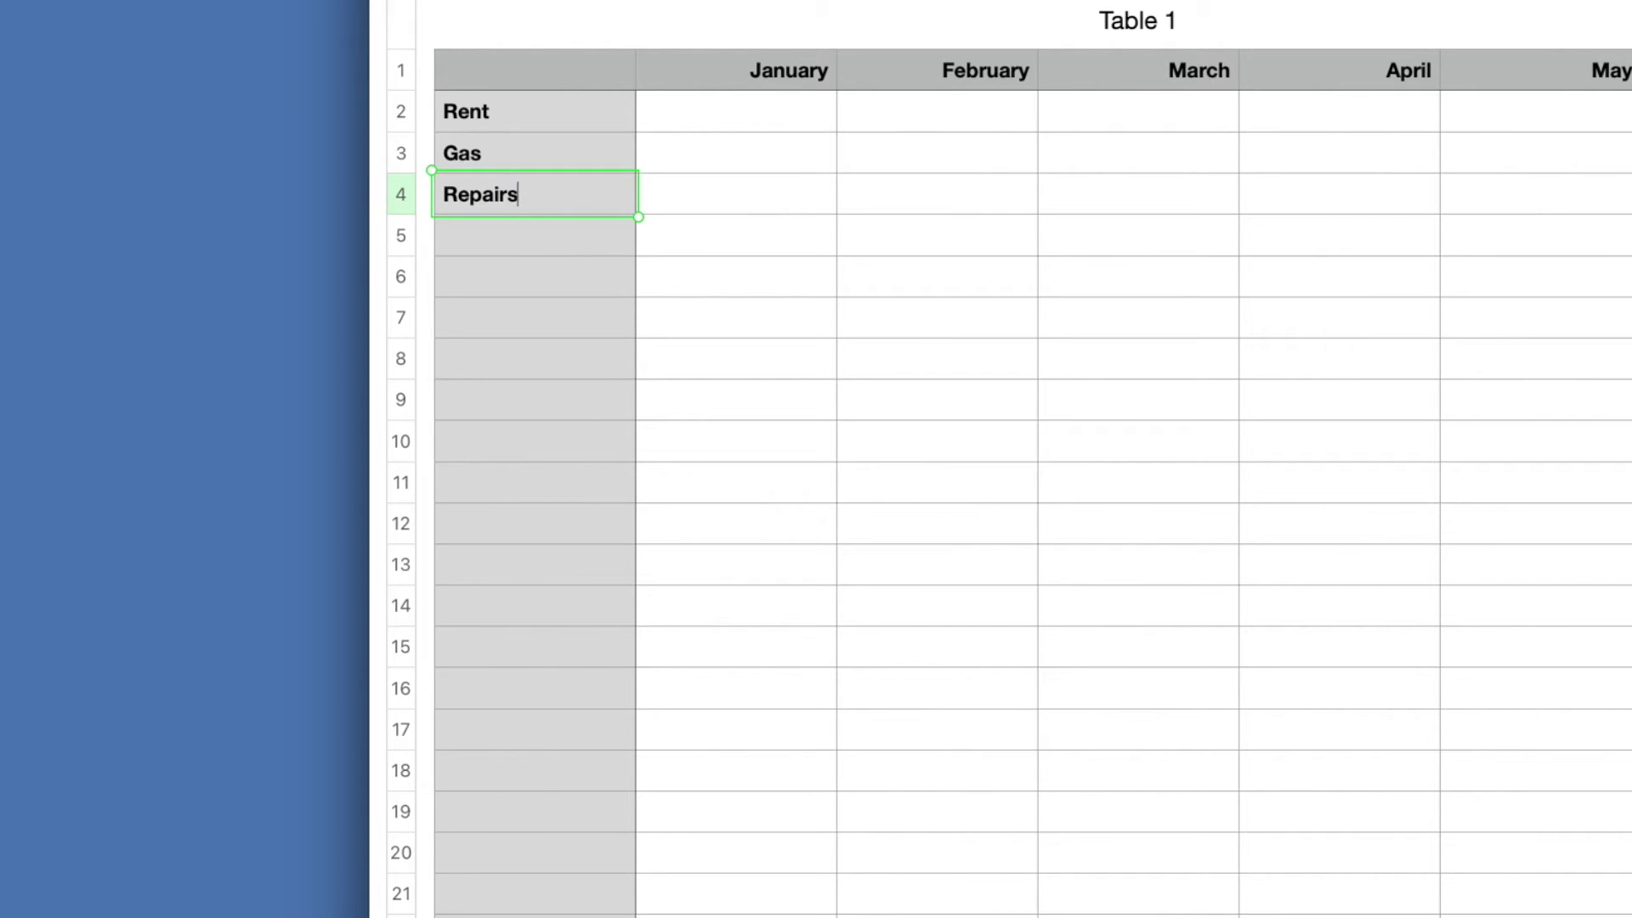
key("Return")
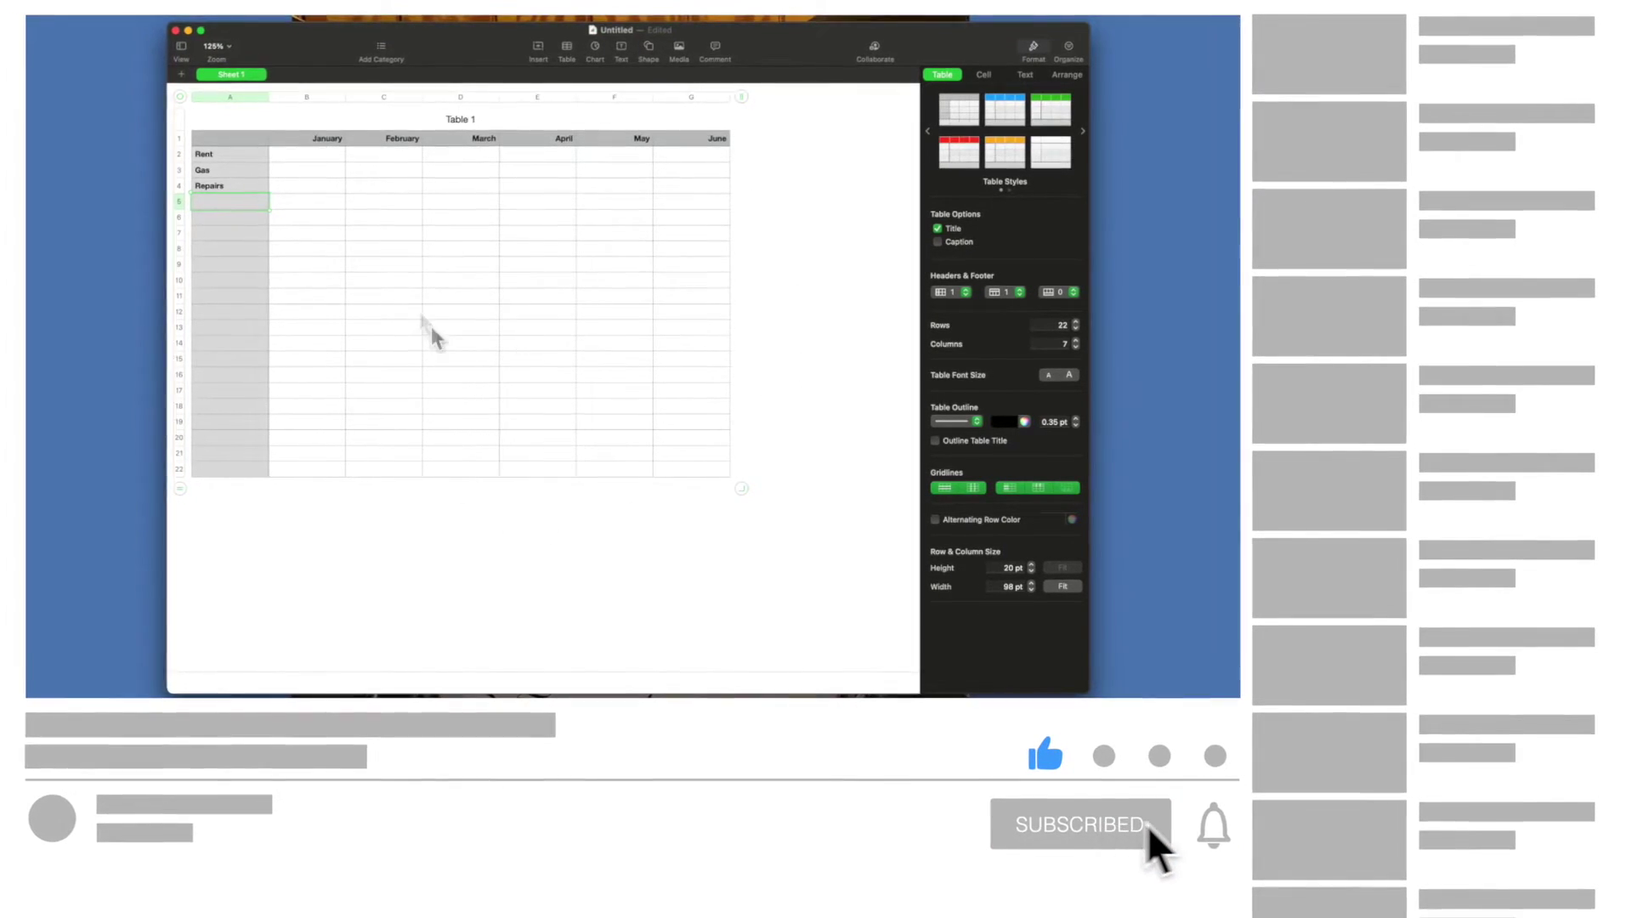
- Select amount cells B2:G21 and show their Cell format options in the sidebar
left_click(303, 159)
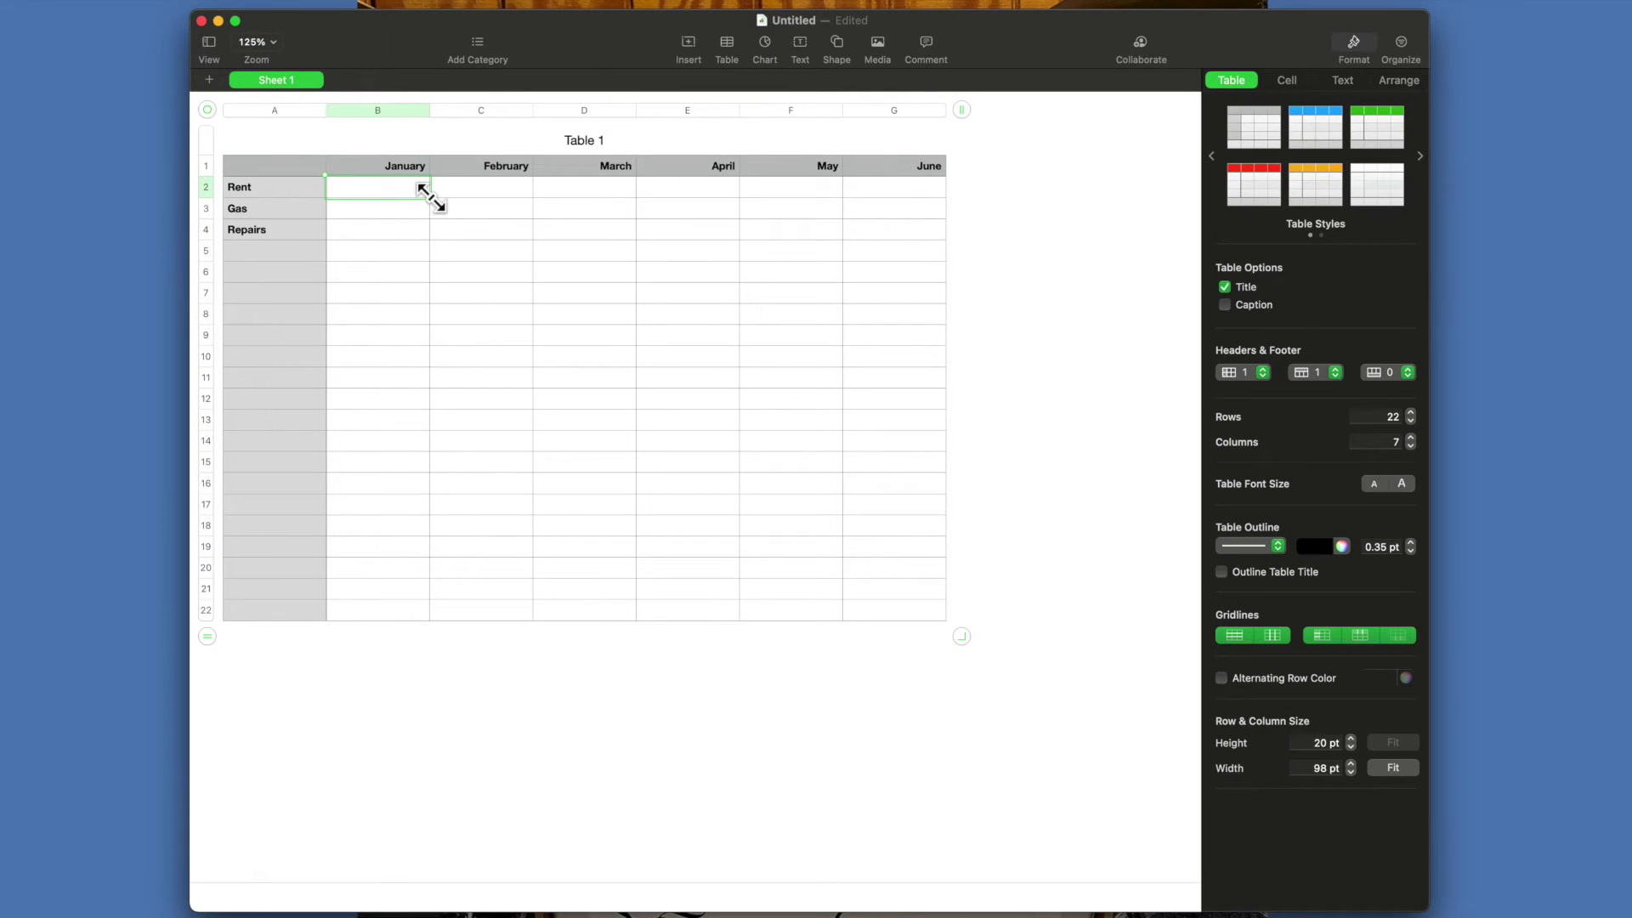
left_click_drag(431, 197, 945, 625)
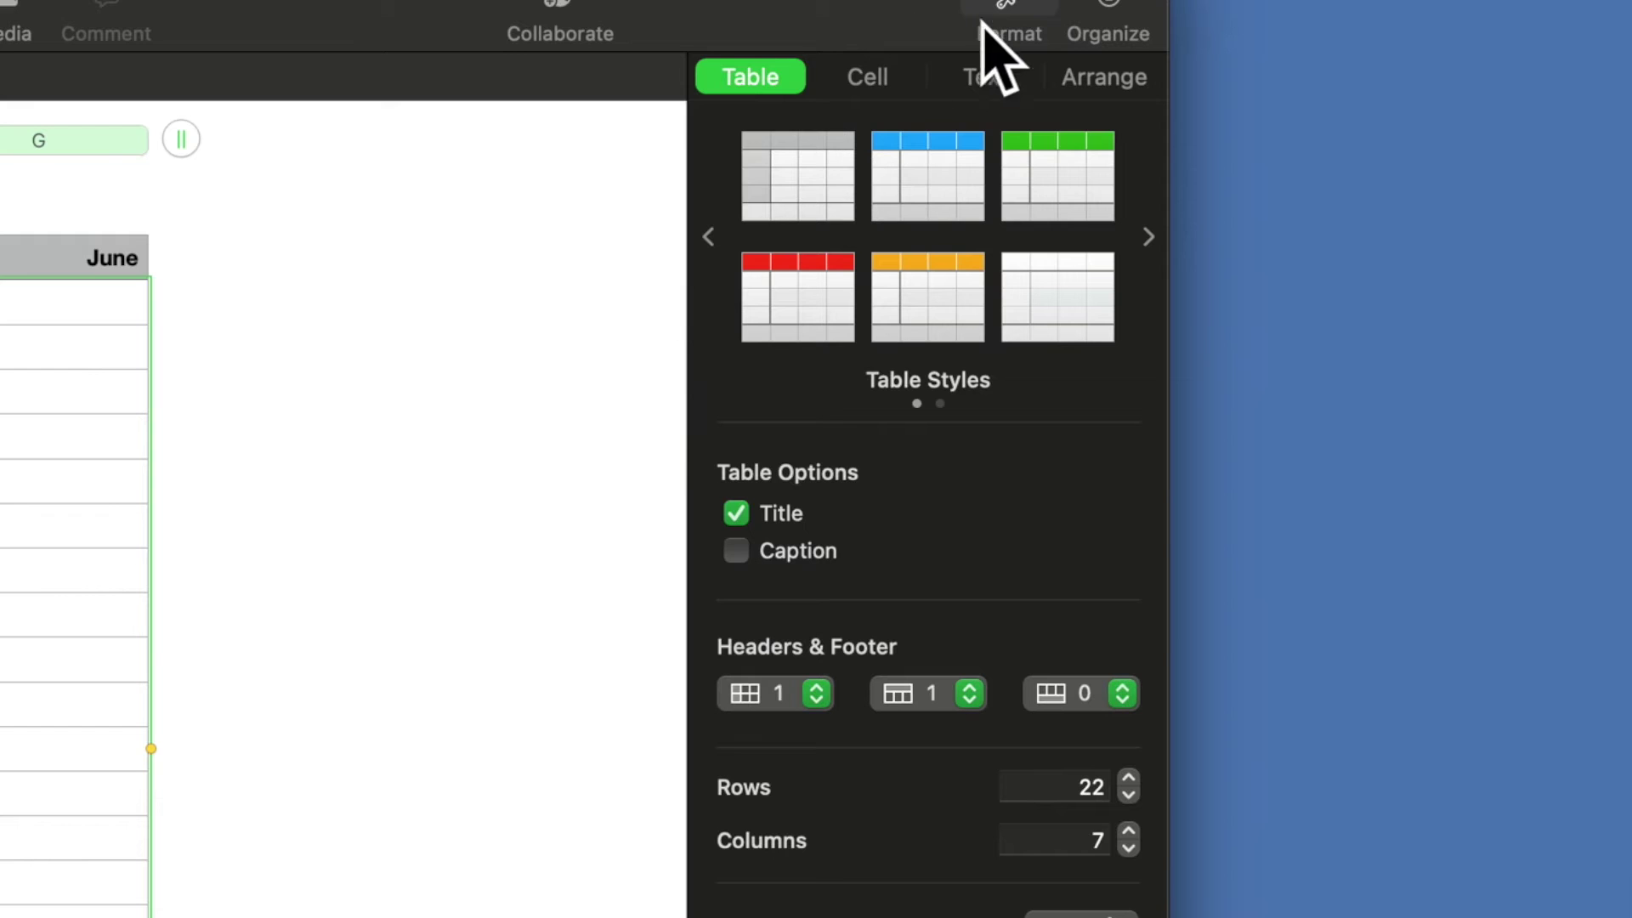
left_click(1018, 13)
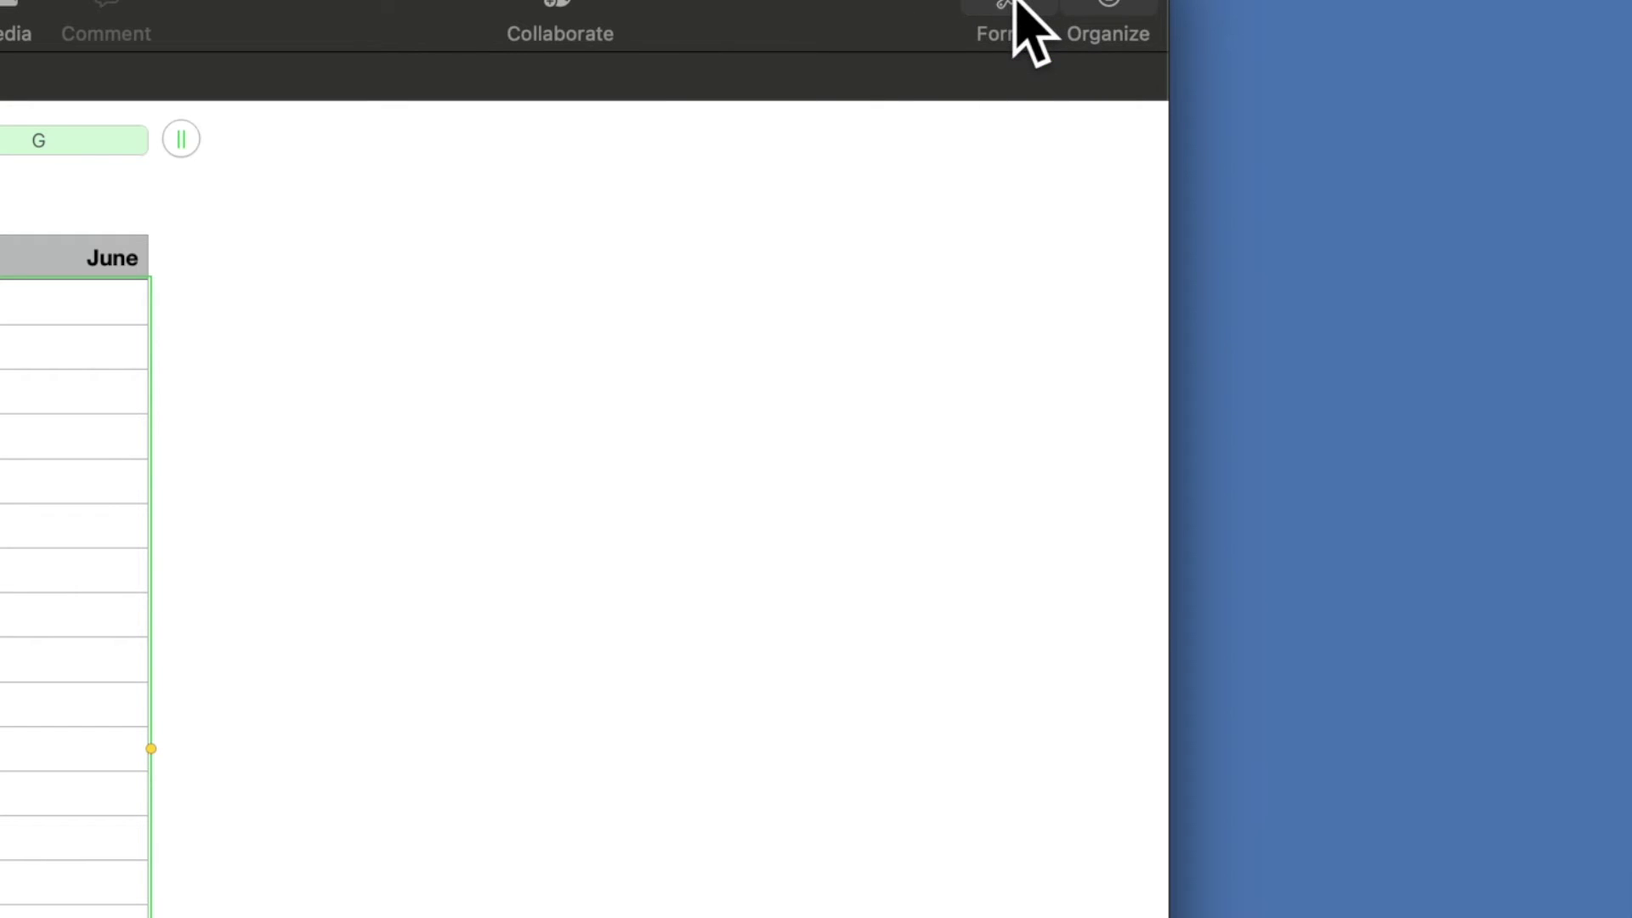
left_click(1013, 9)
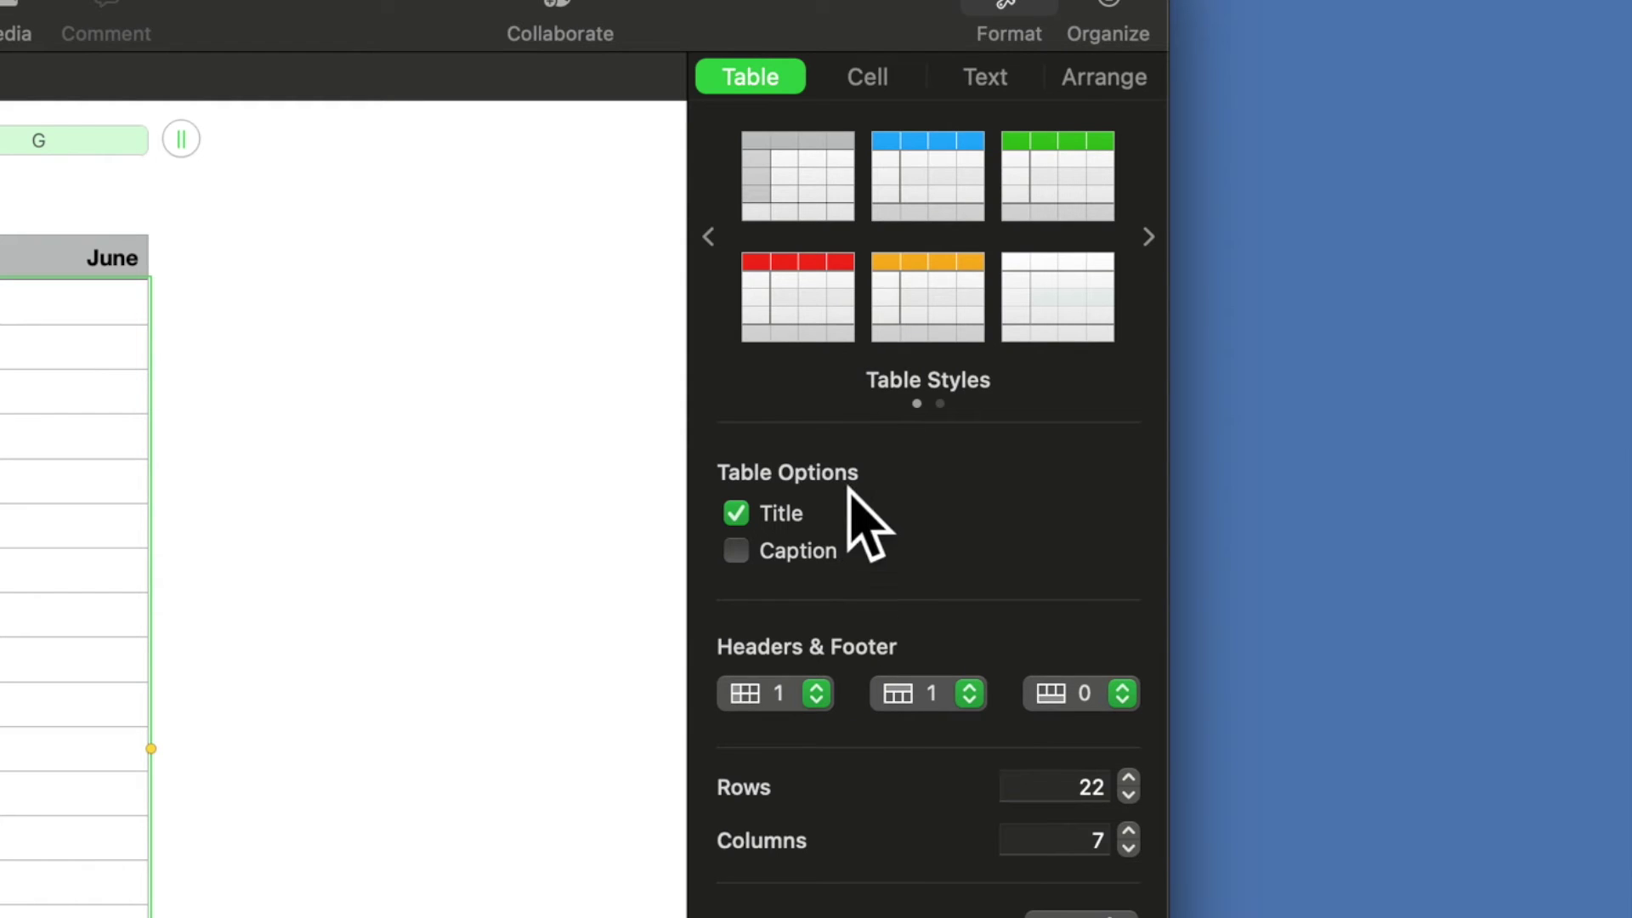
left_click(871, 75)
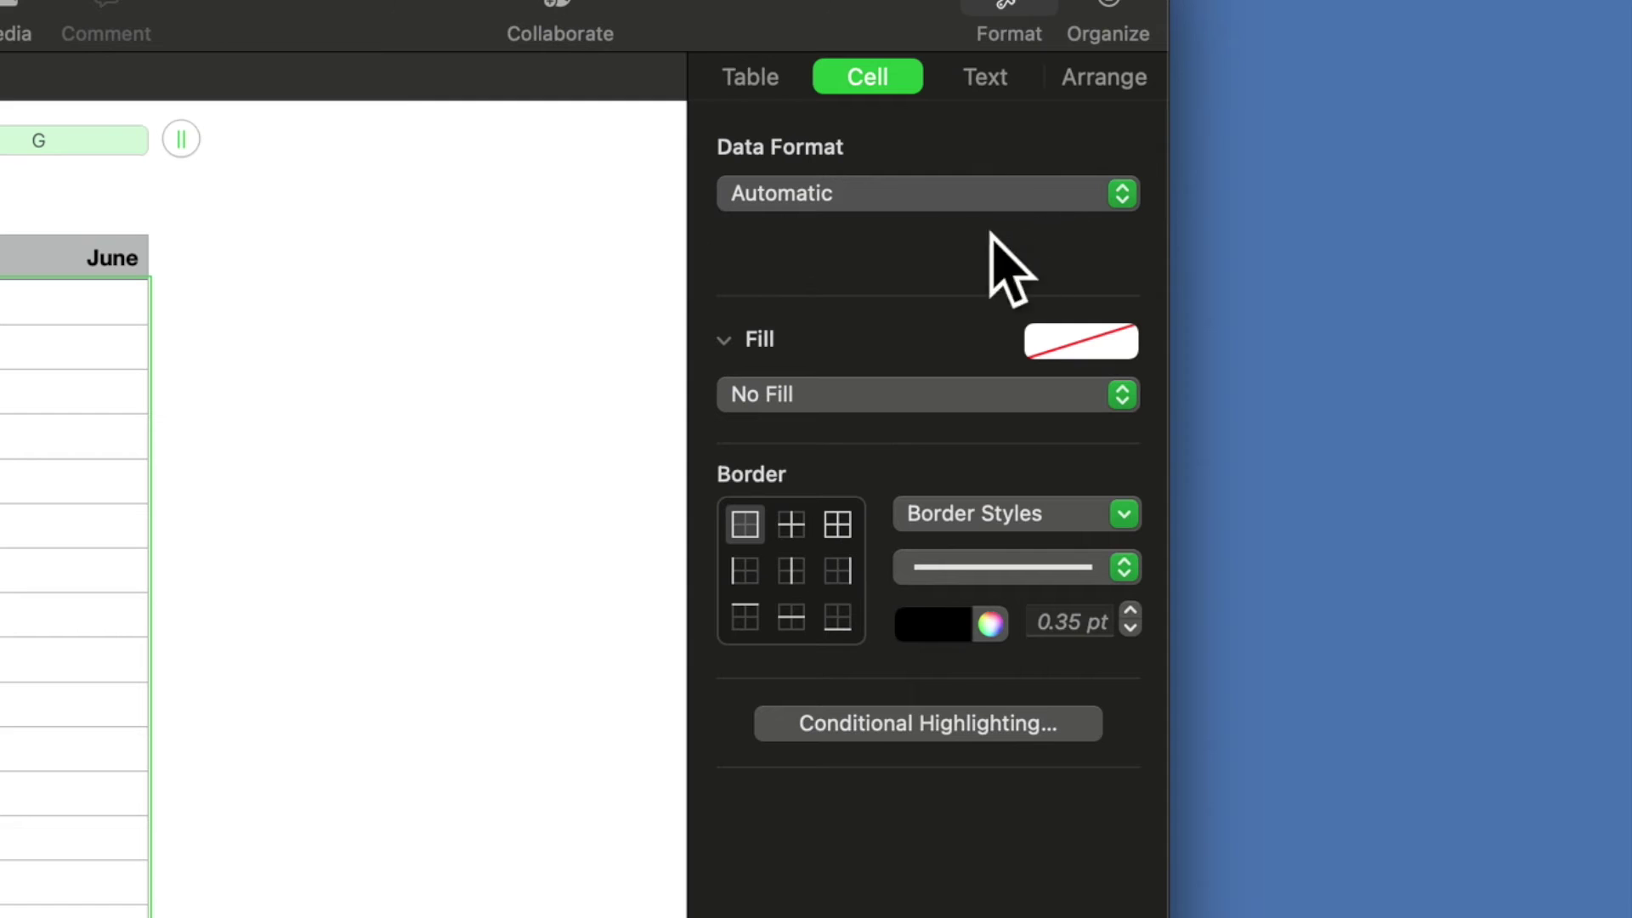
- Format B2:G21 as US Dollar currency with red negatives, thousands separators and accounting style
left_click(1122, 195)
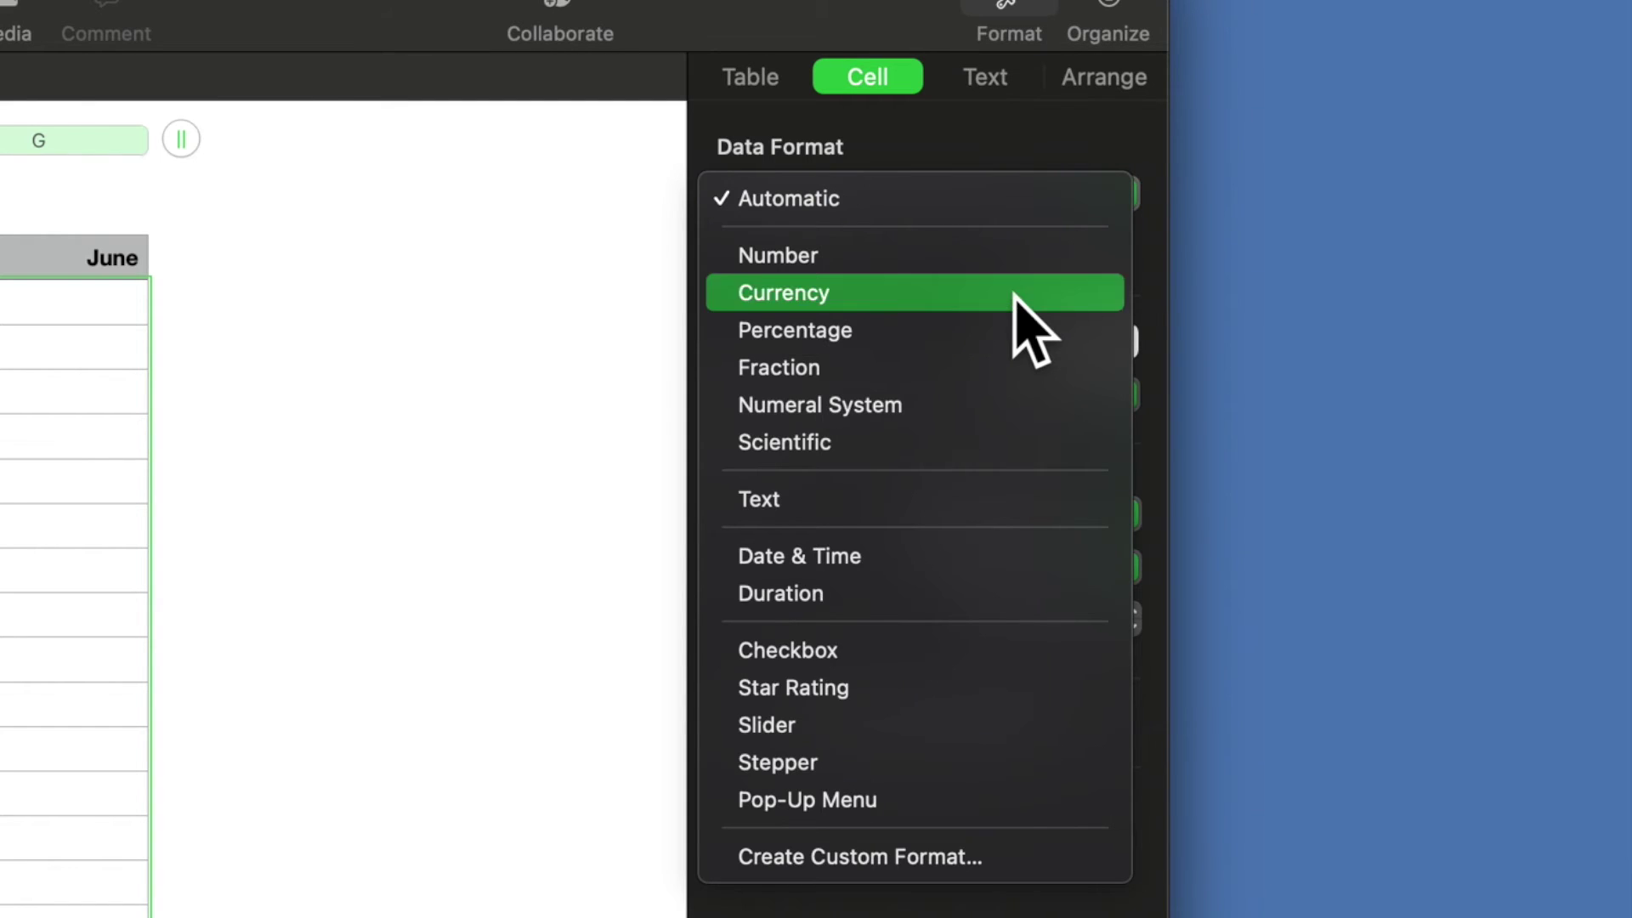
left_click(1030, 328)
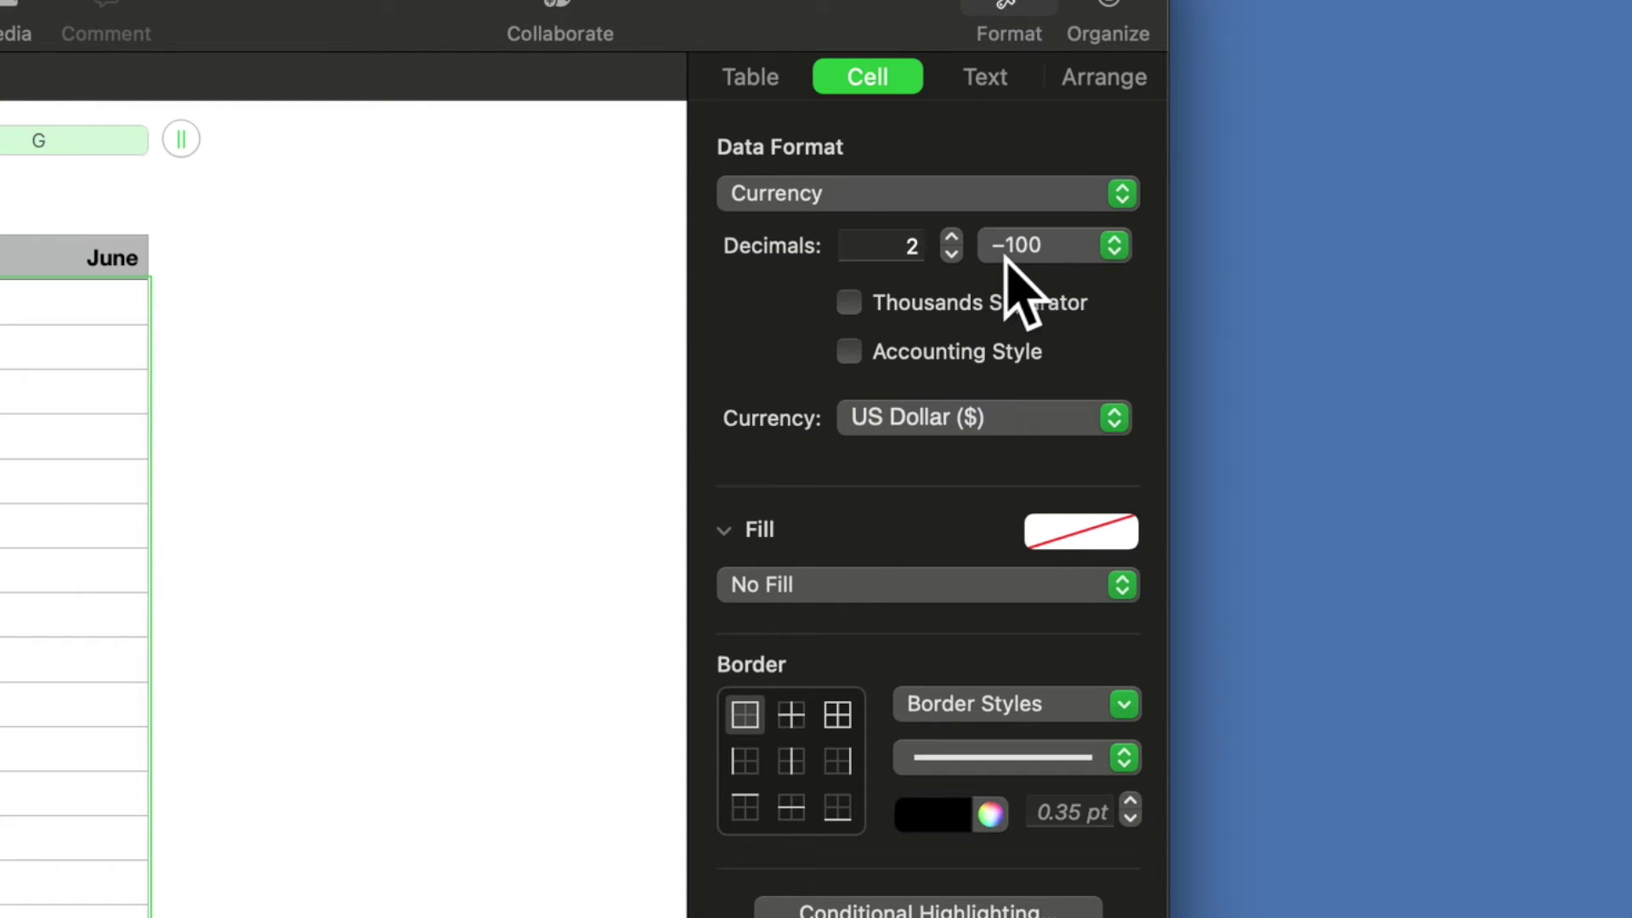
left_click(1114, 247)
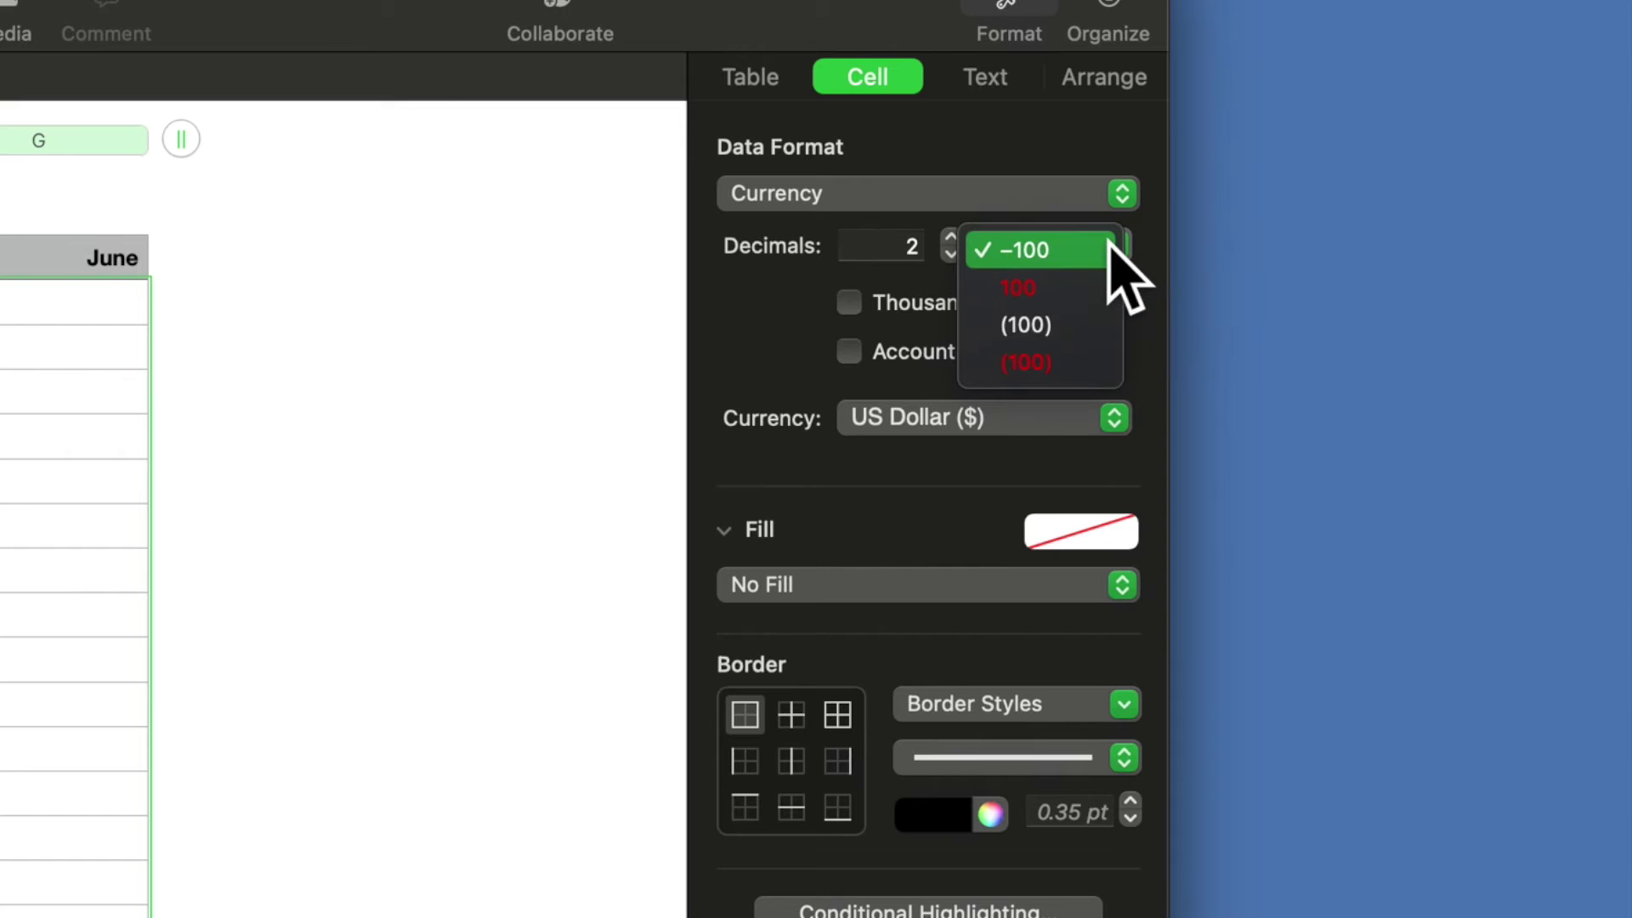
left_click(1076, 362)
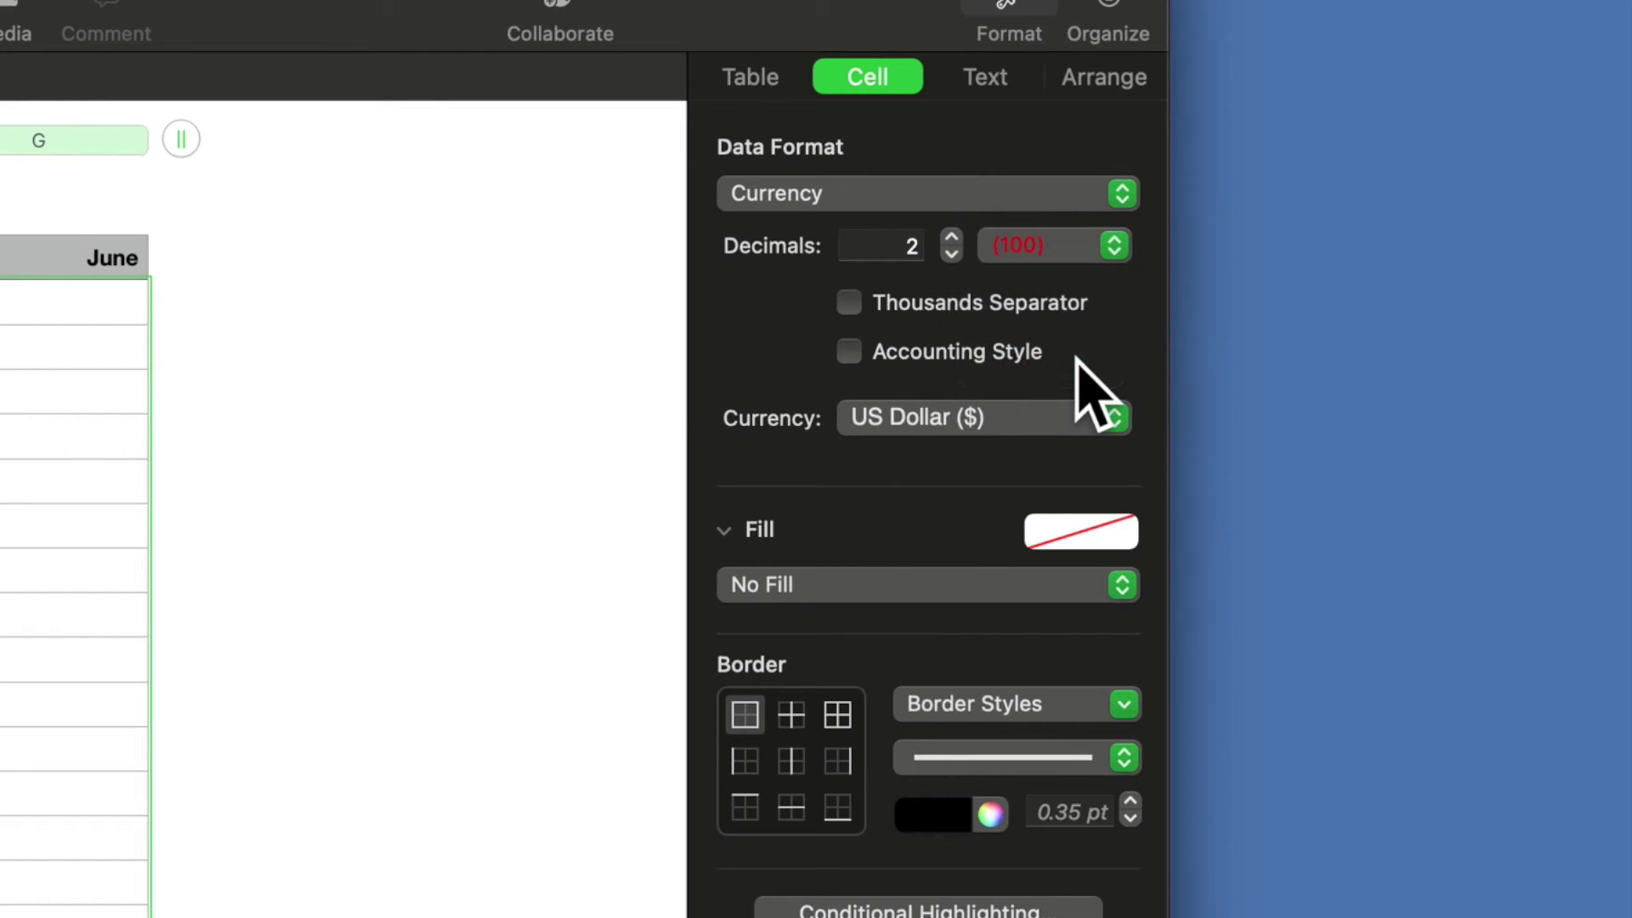
left_click(849, 303)
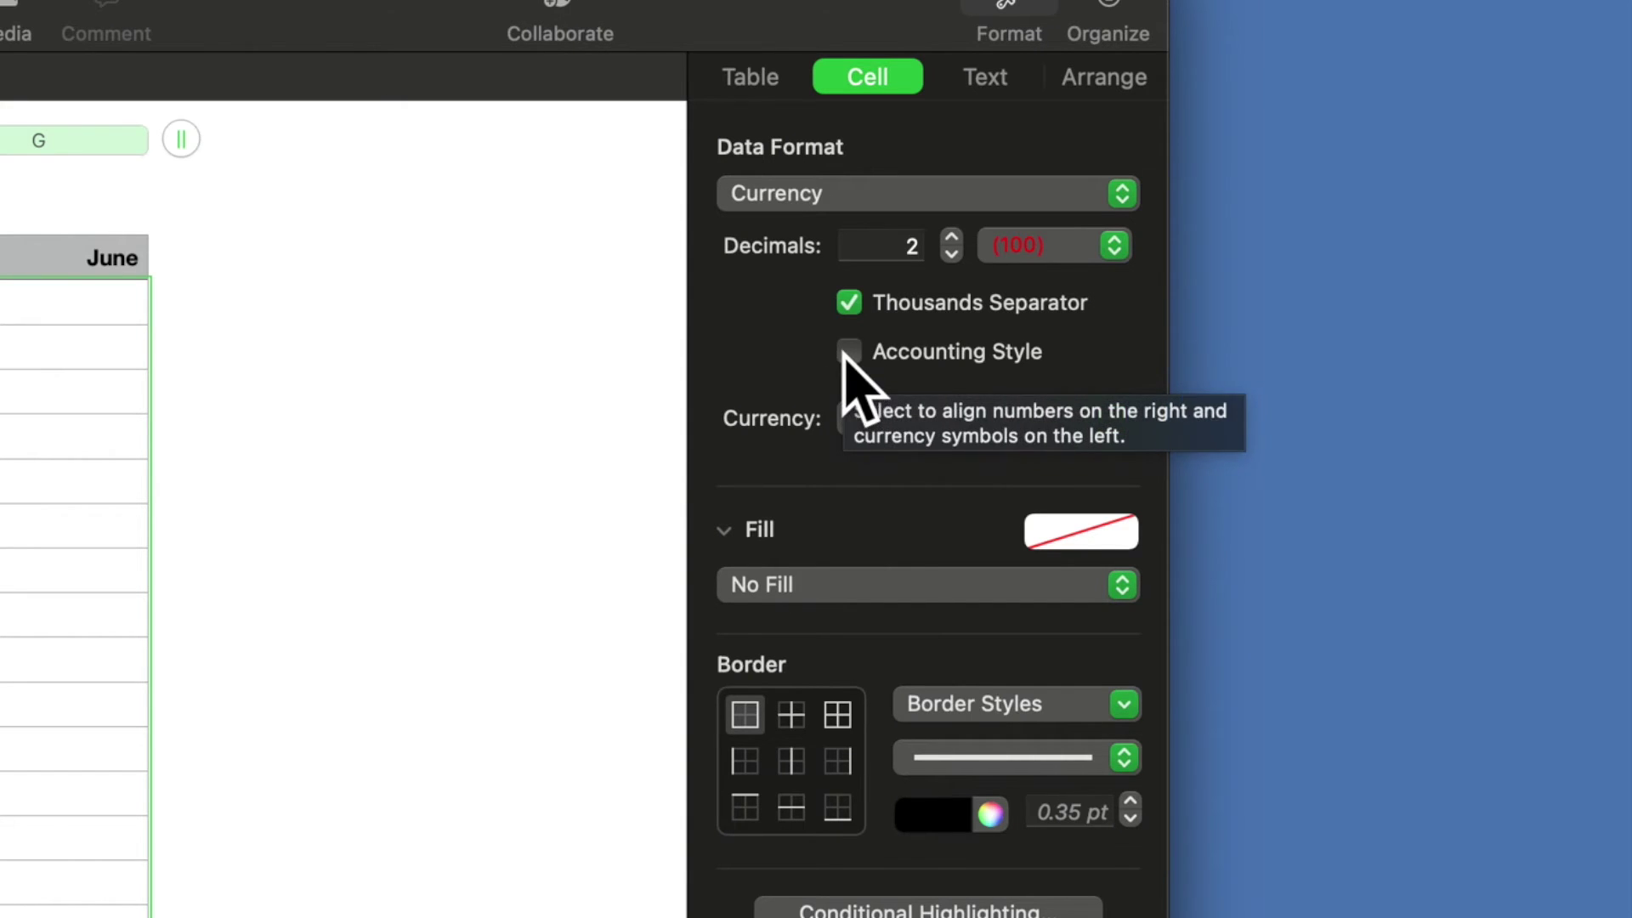
left_click(849, 351)
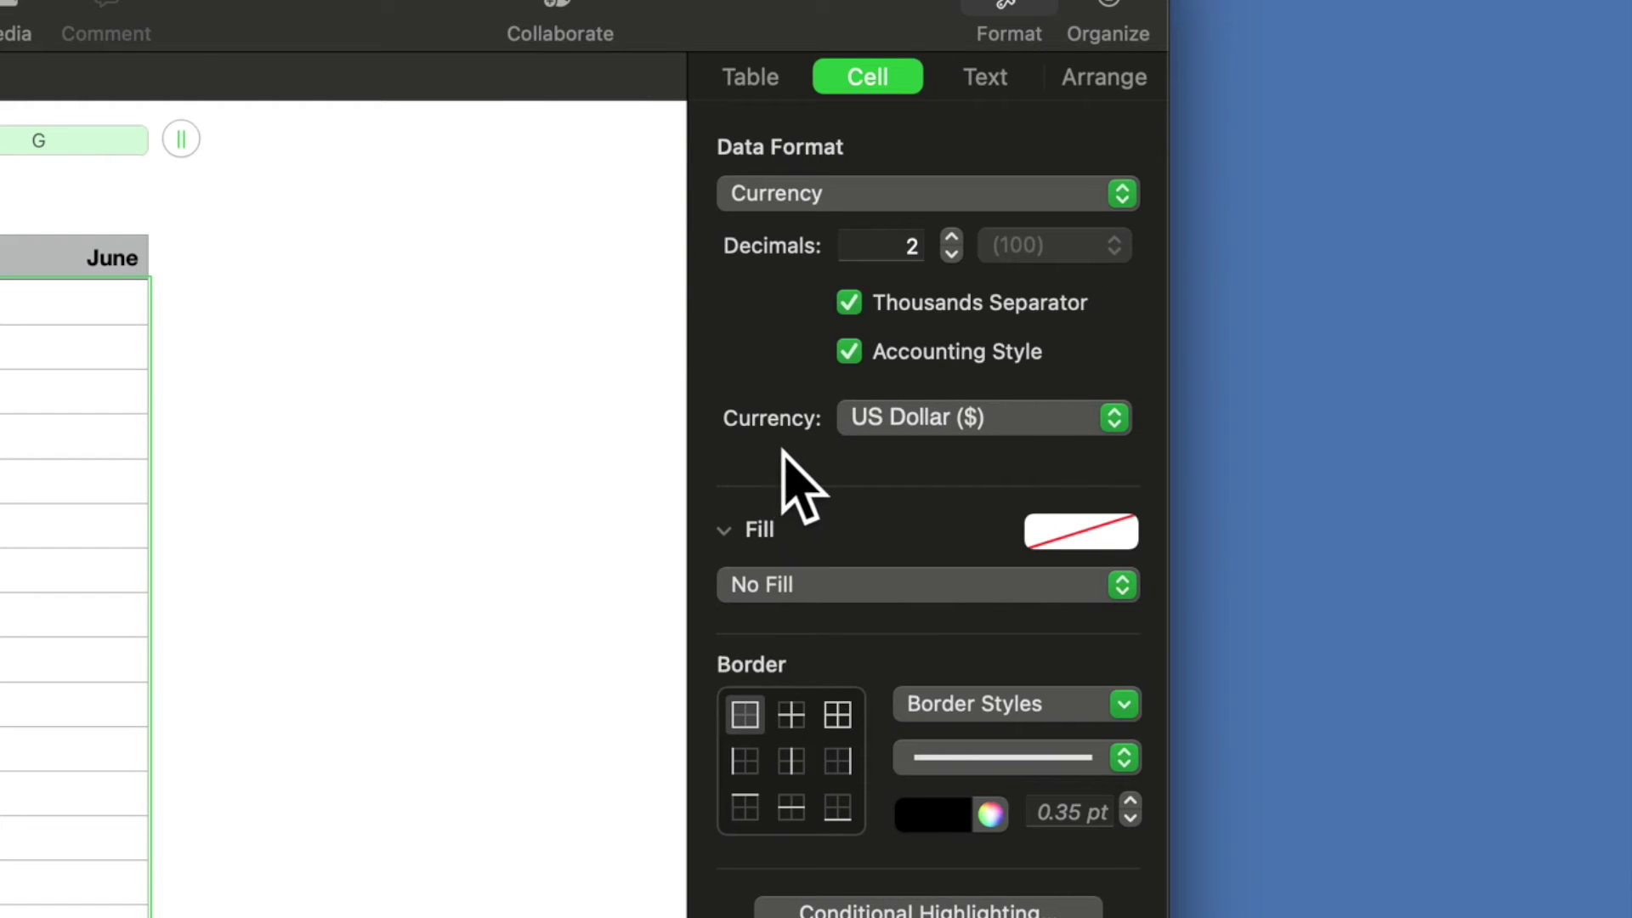
left_click(1114, 418)
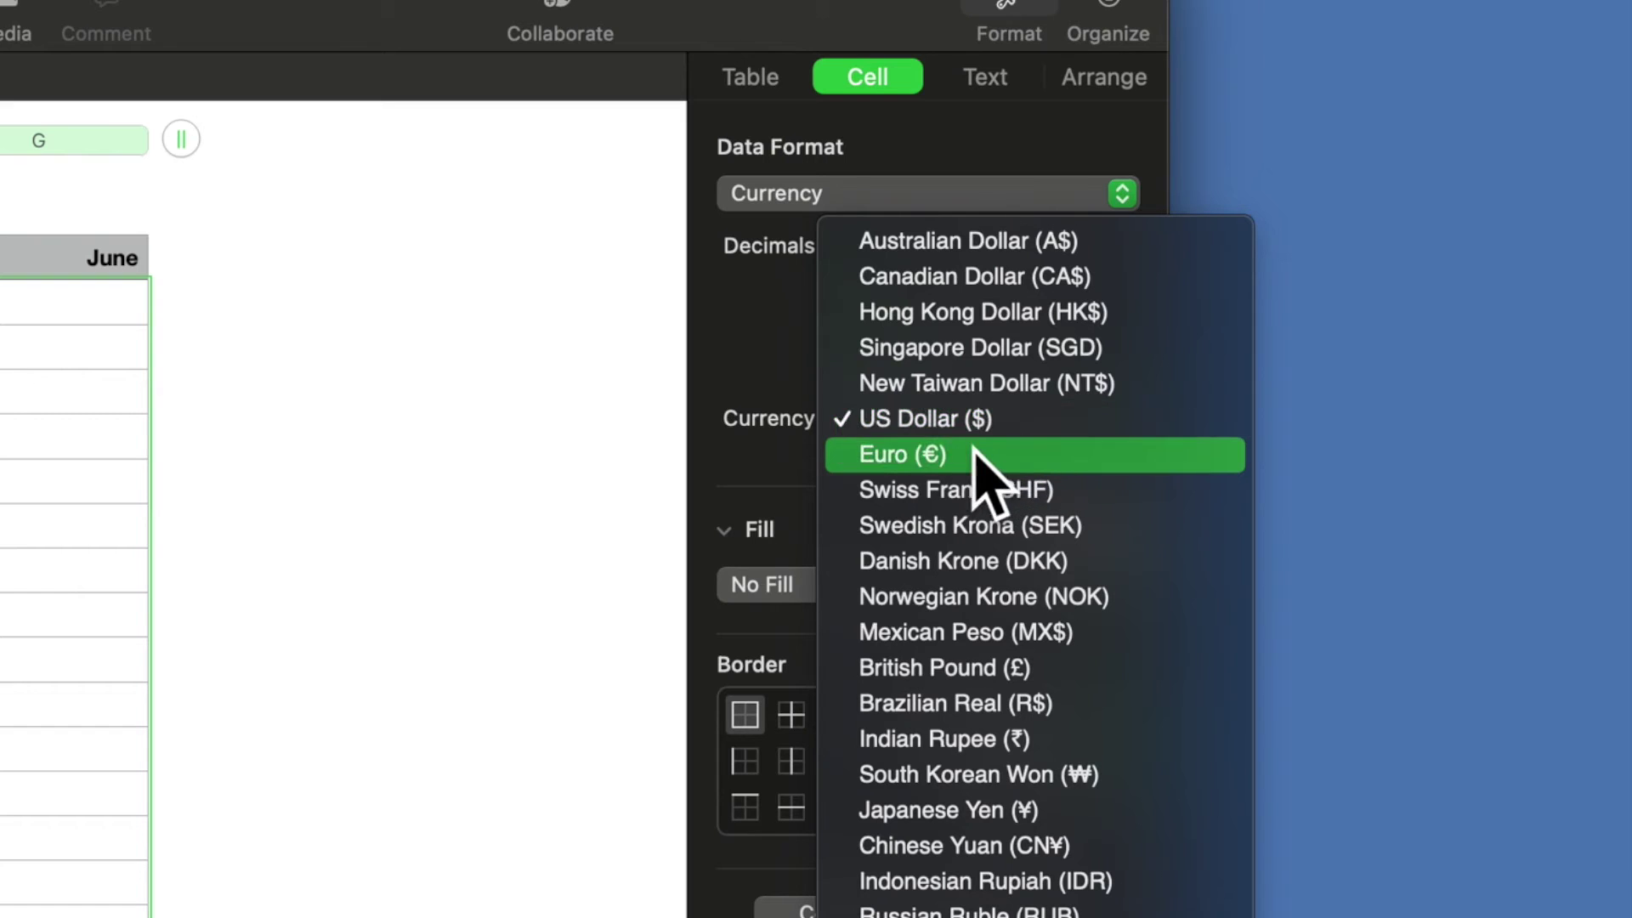
left_click(932, 421)
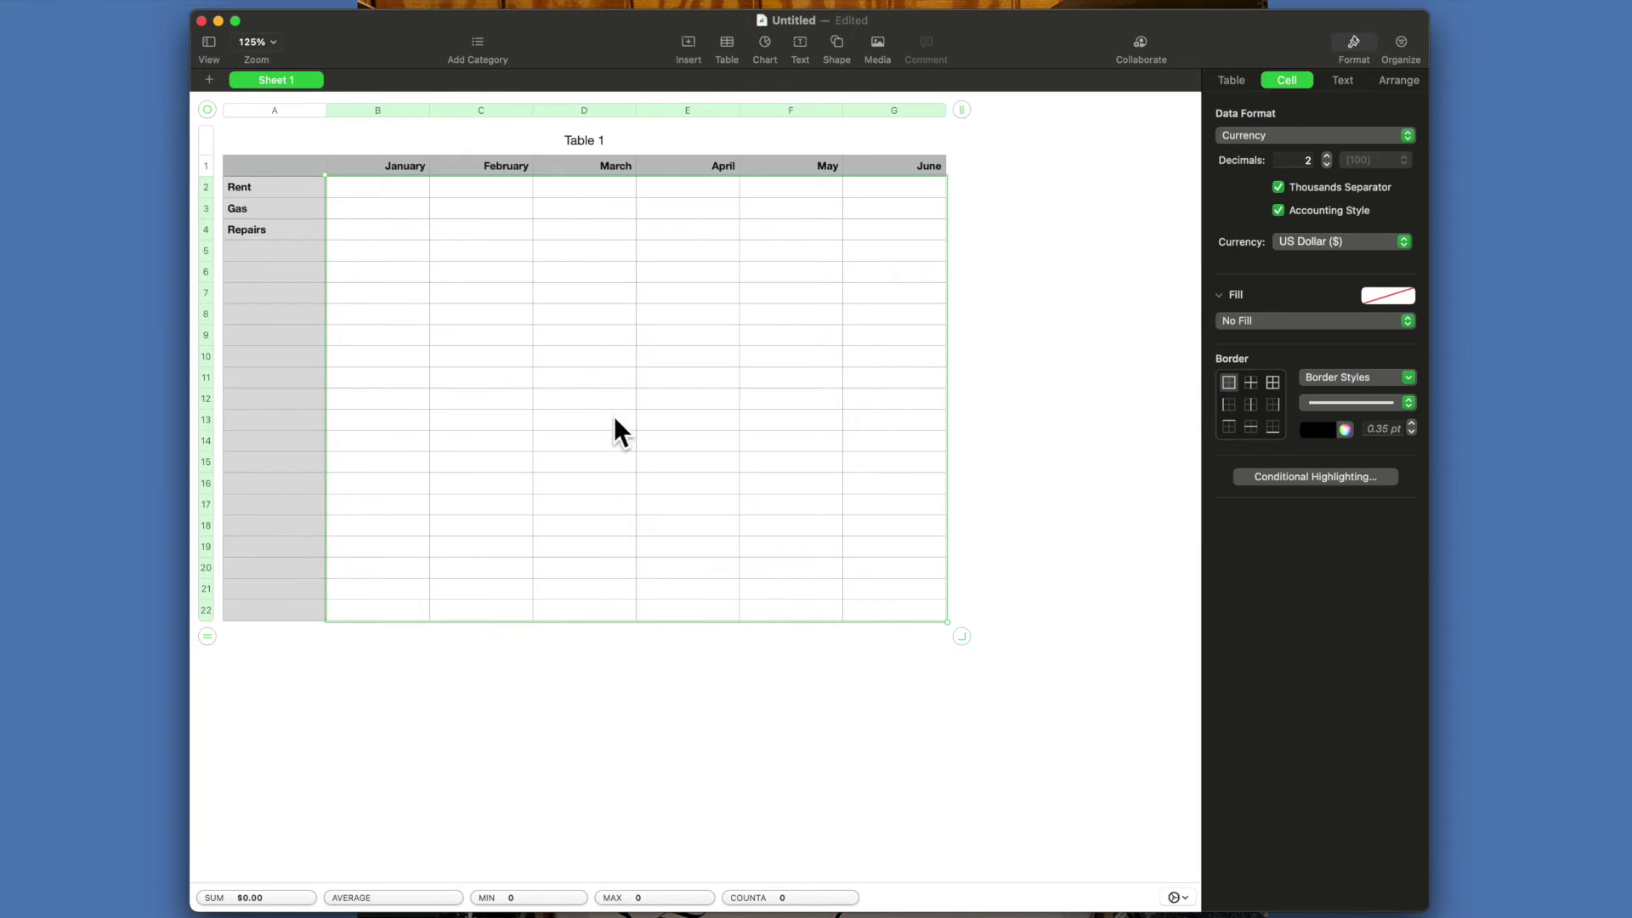
- Enter 2352 for January Rent in B2 and 23.67 for January Gas in B3
left_click(376, 182)
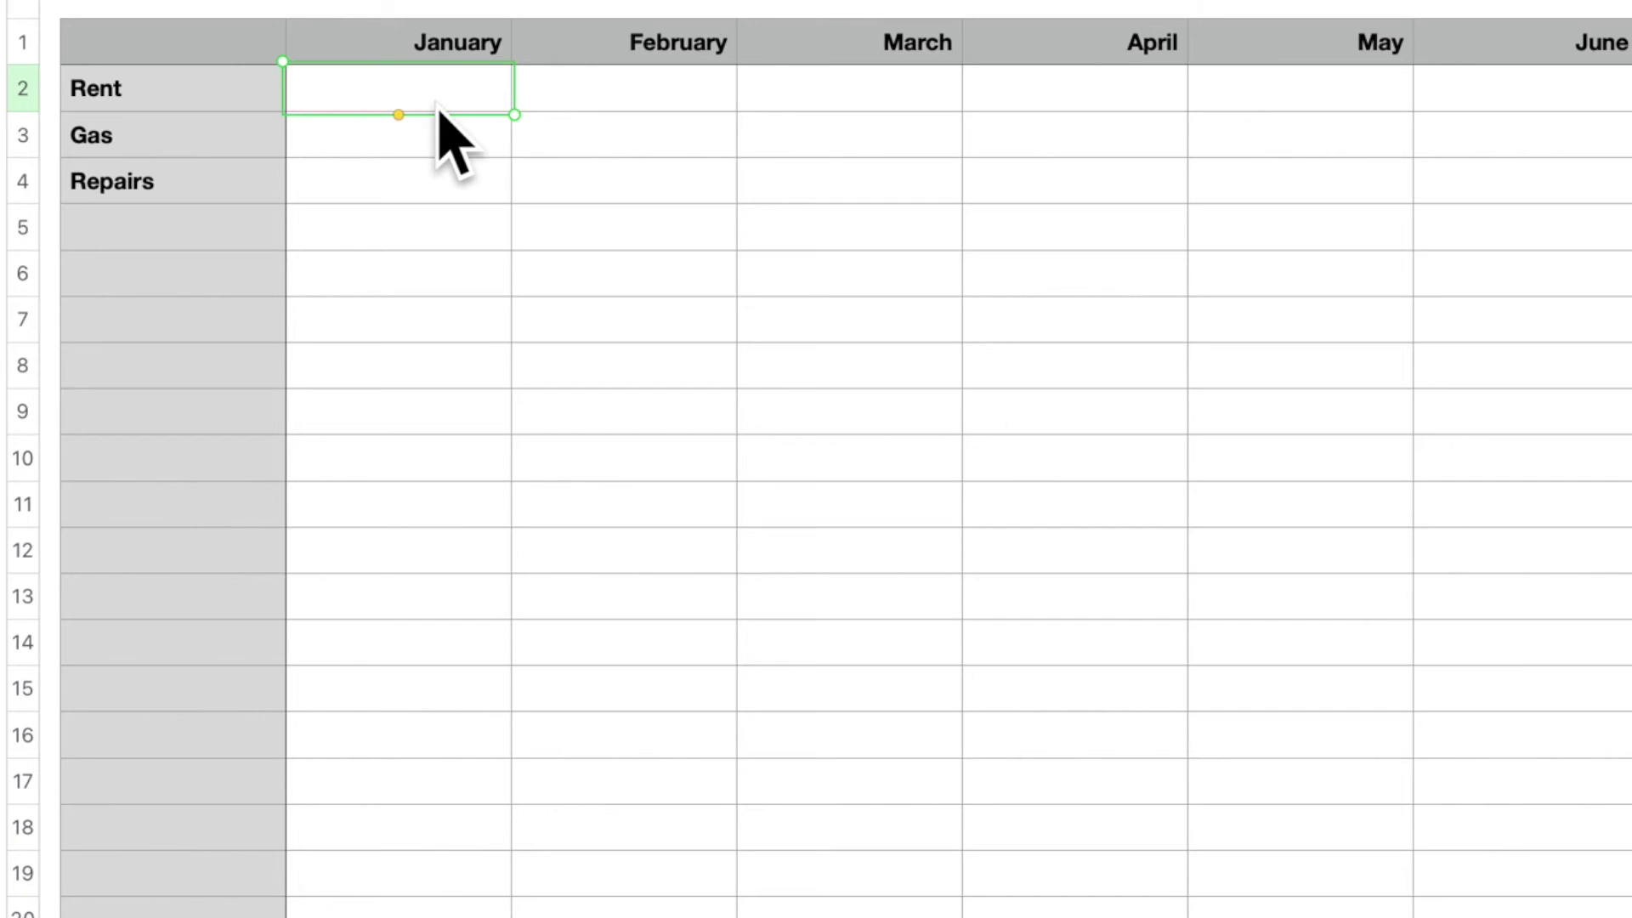
type("2352")
key("Return")
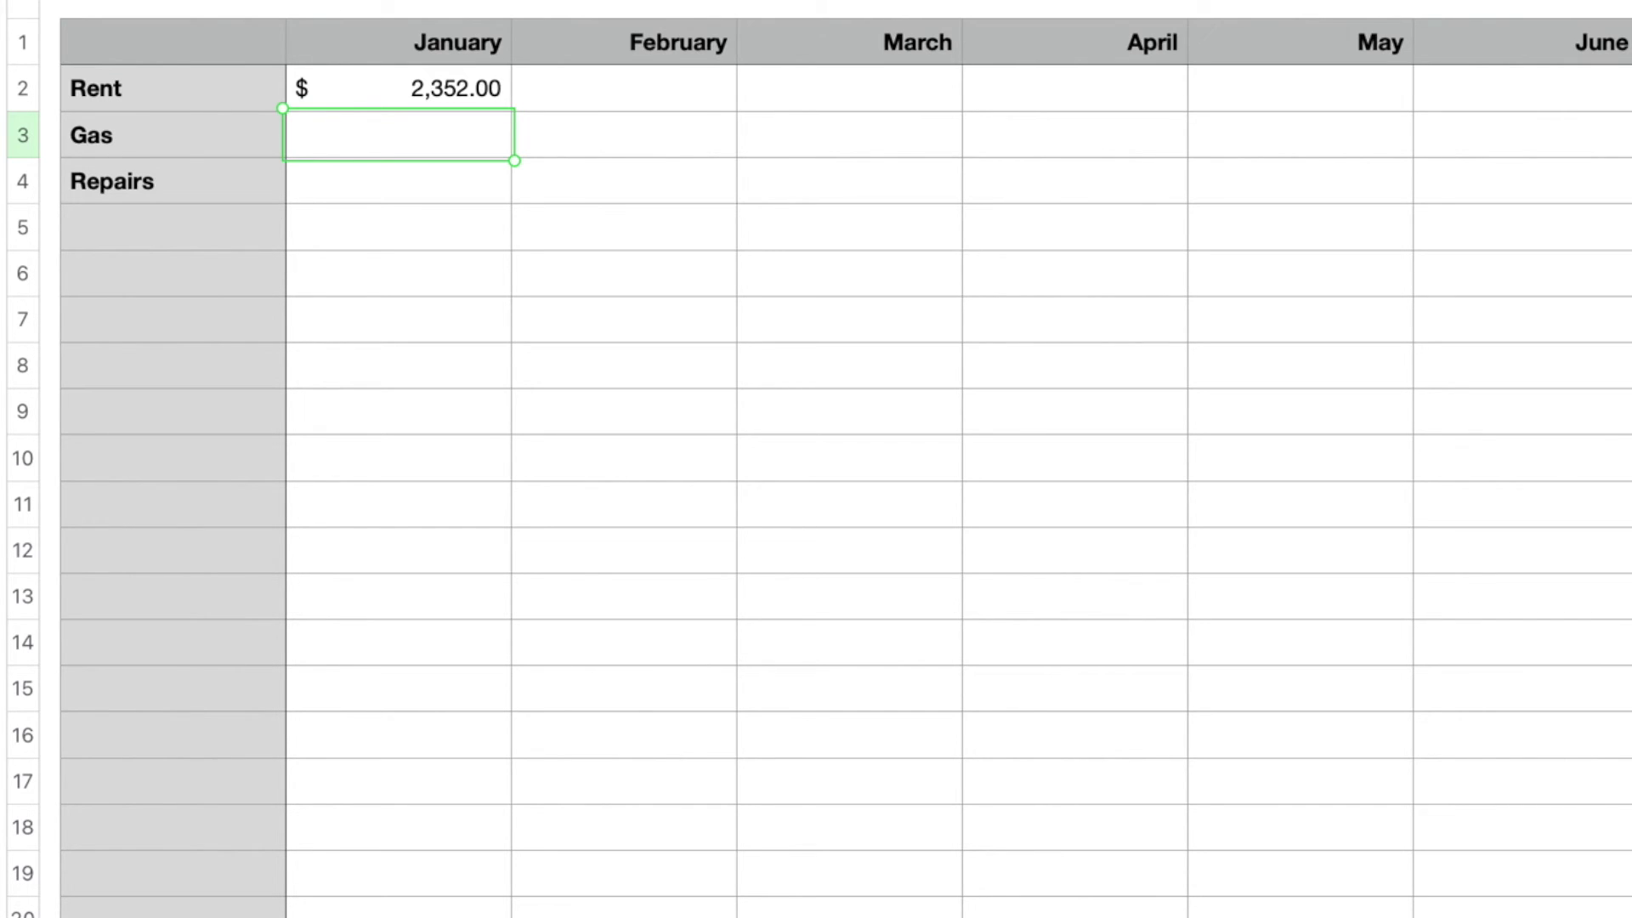
type("23.67")
key("Return")
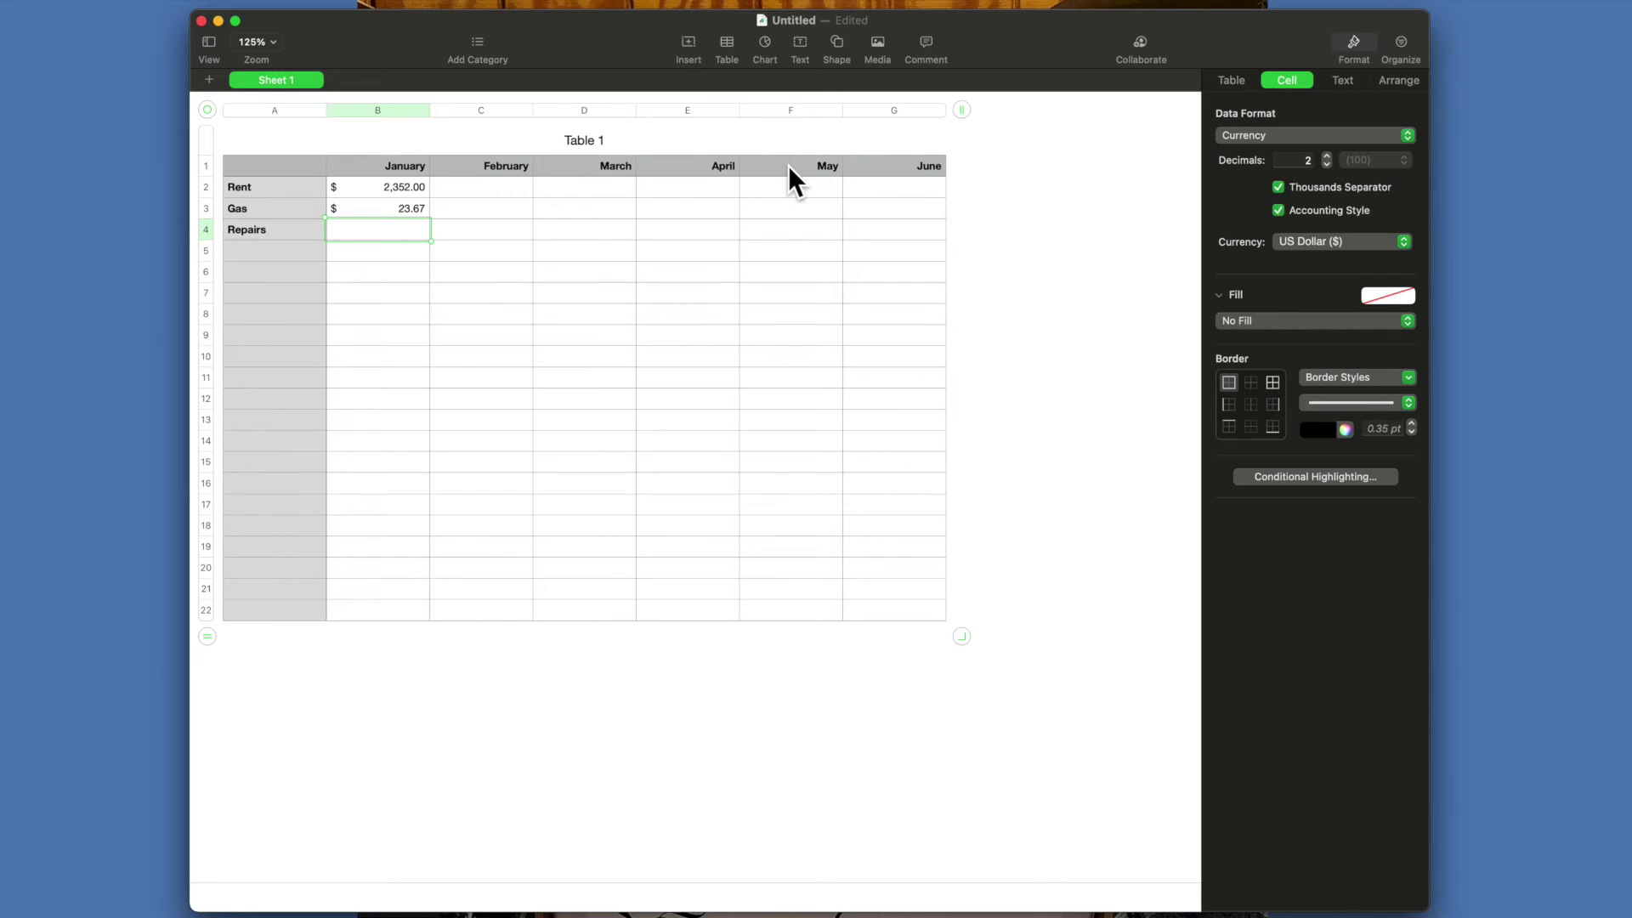
- Change header cell E1 from April to '1st qtr'
left_click(701, 165)
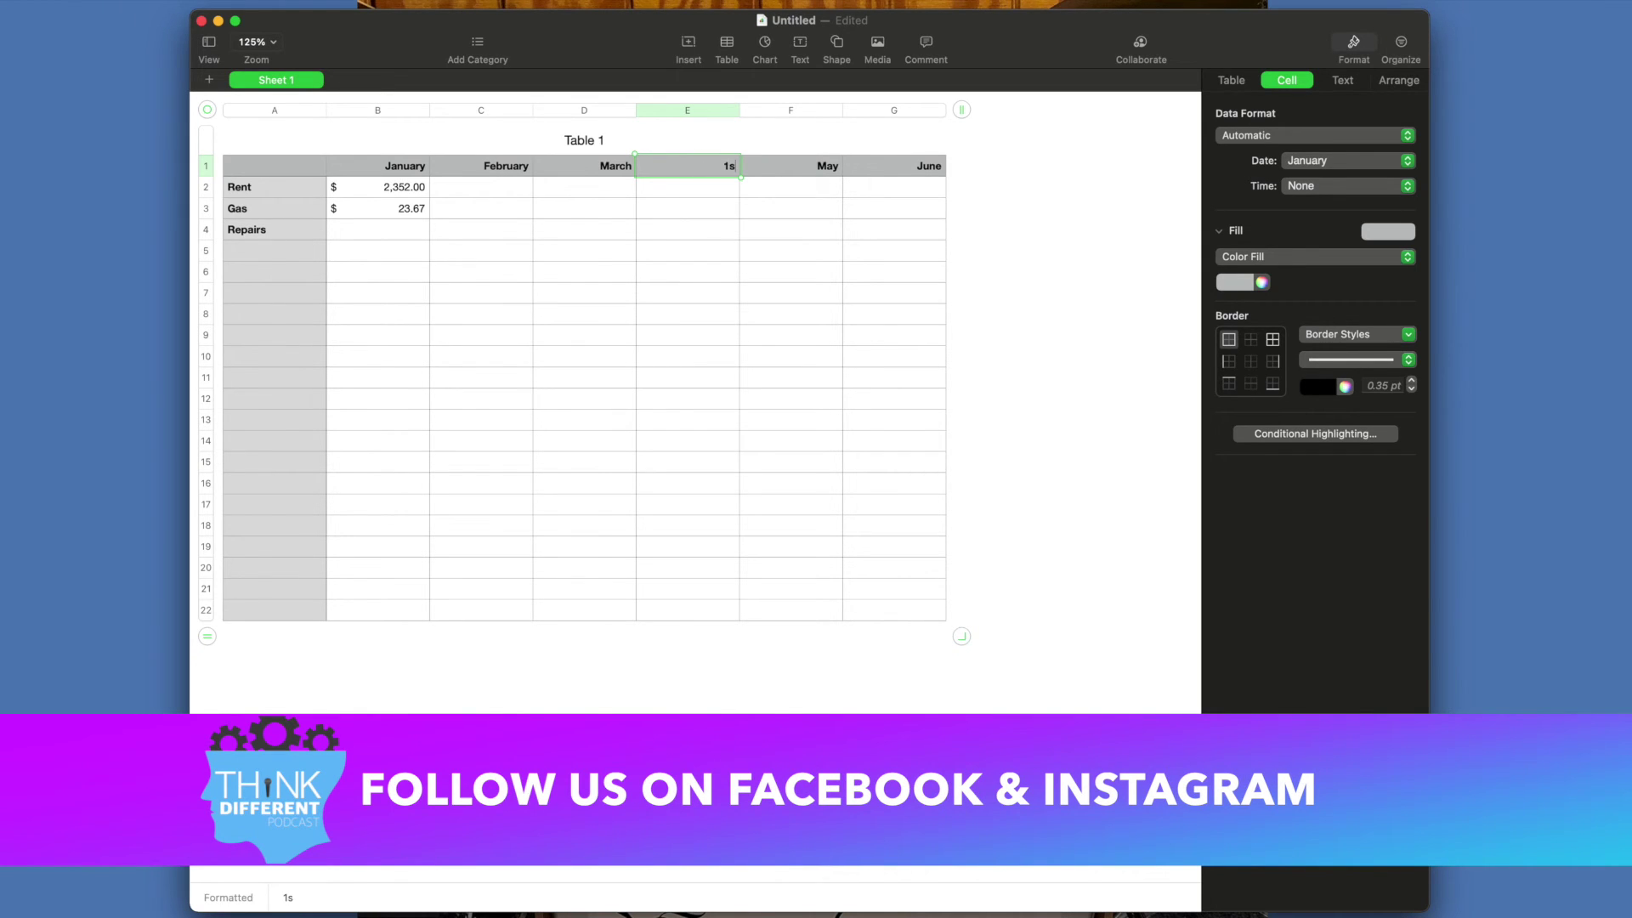
type("1st qtr")
key("Return")
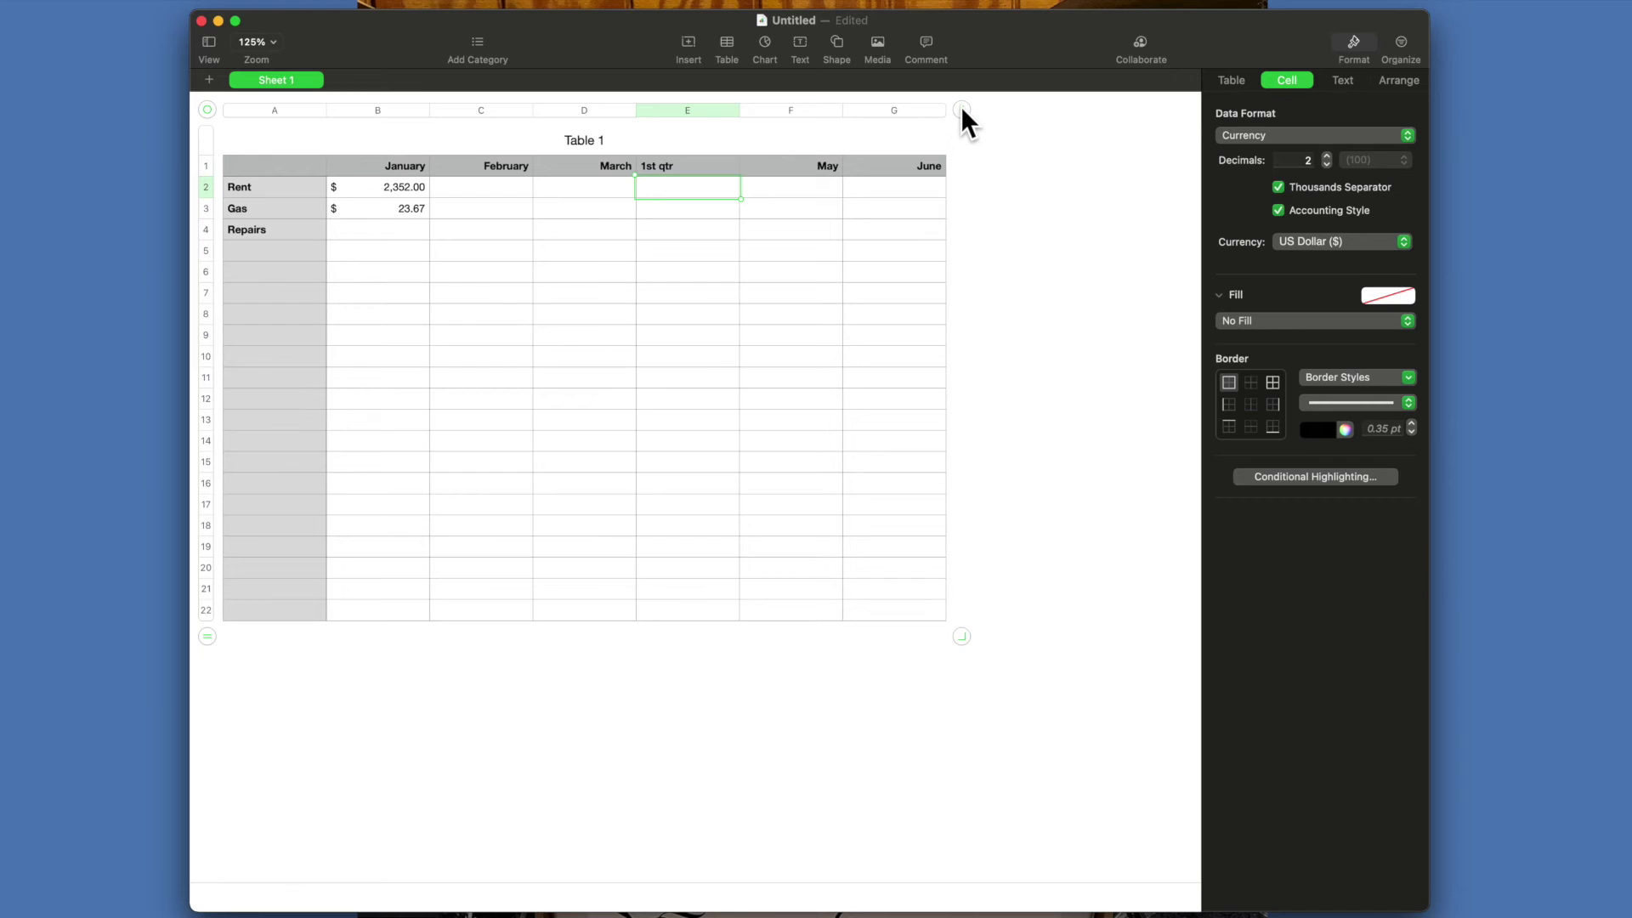
- Shrink Table 1 with its resize handle, then extend it back down to 23 rows
left_click_drag(959, 106, 960, 160)
left_click_drag(962, 636, 818, 633)
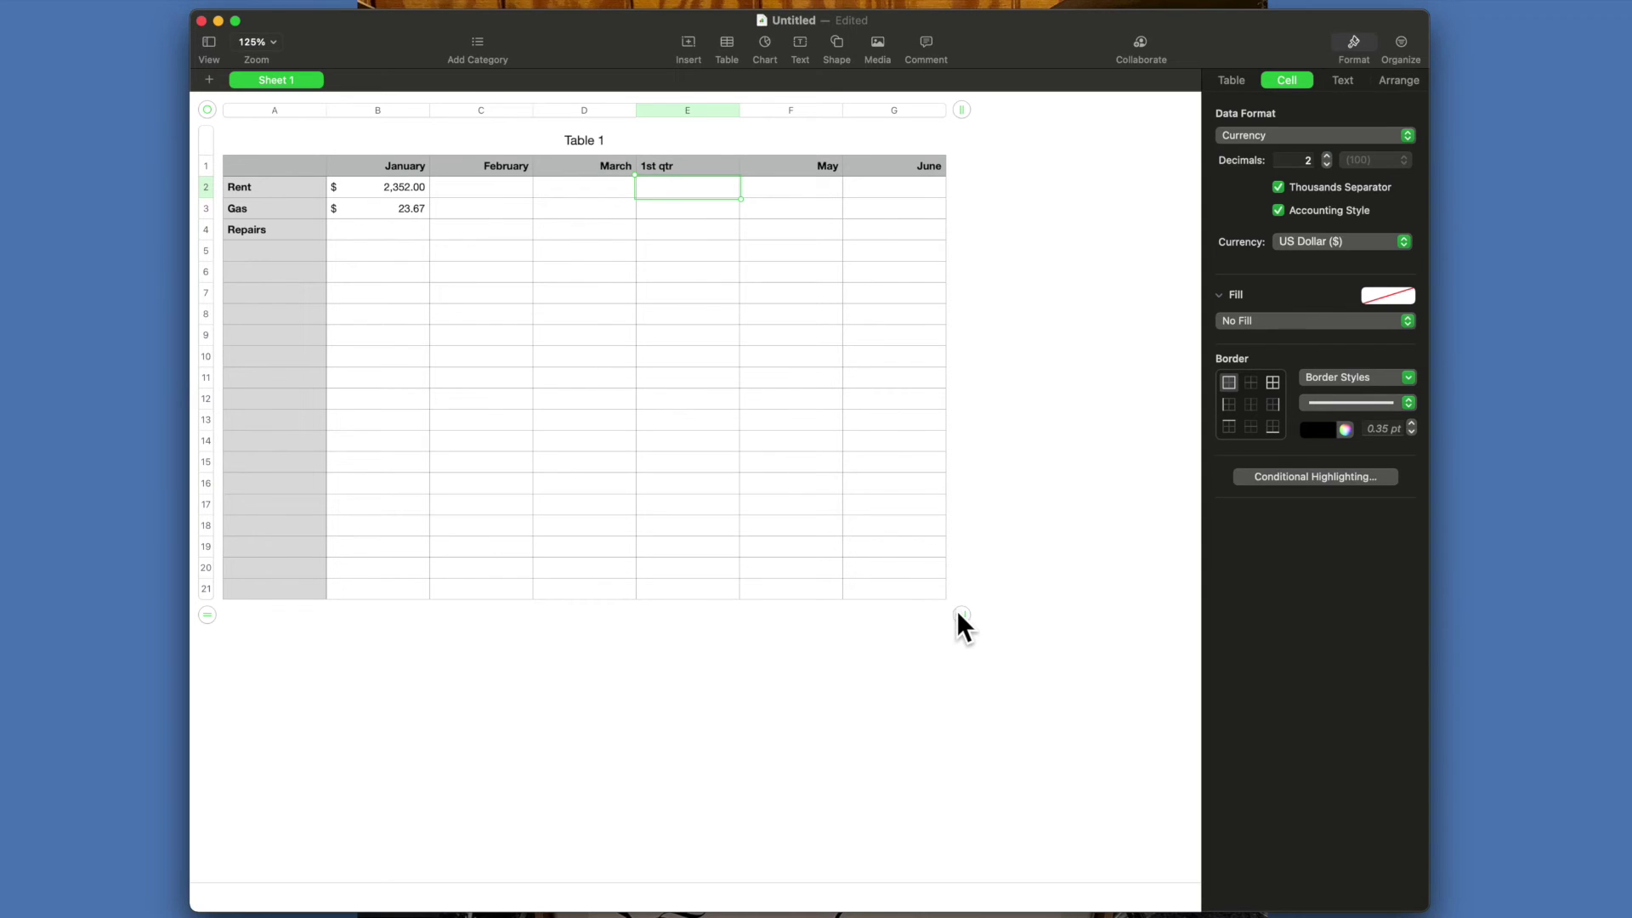
left_click_drag(961, 612, 960, 676)
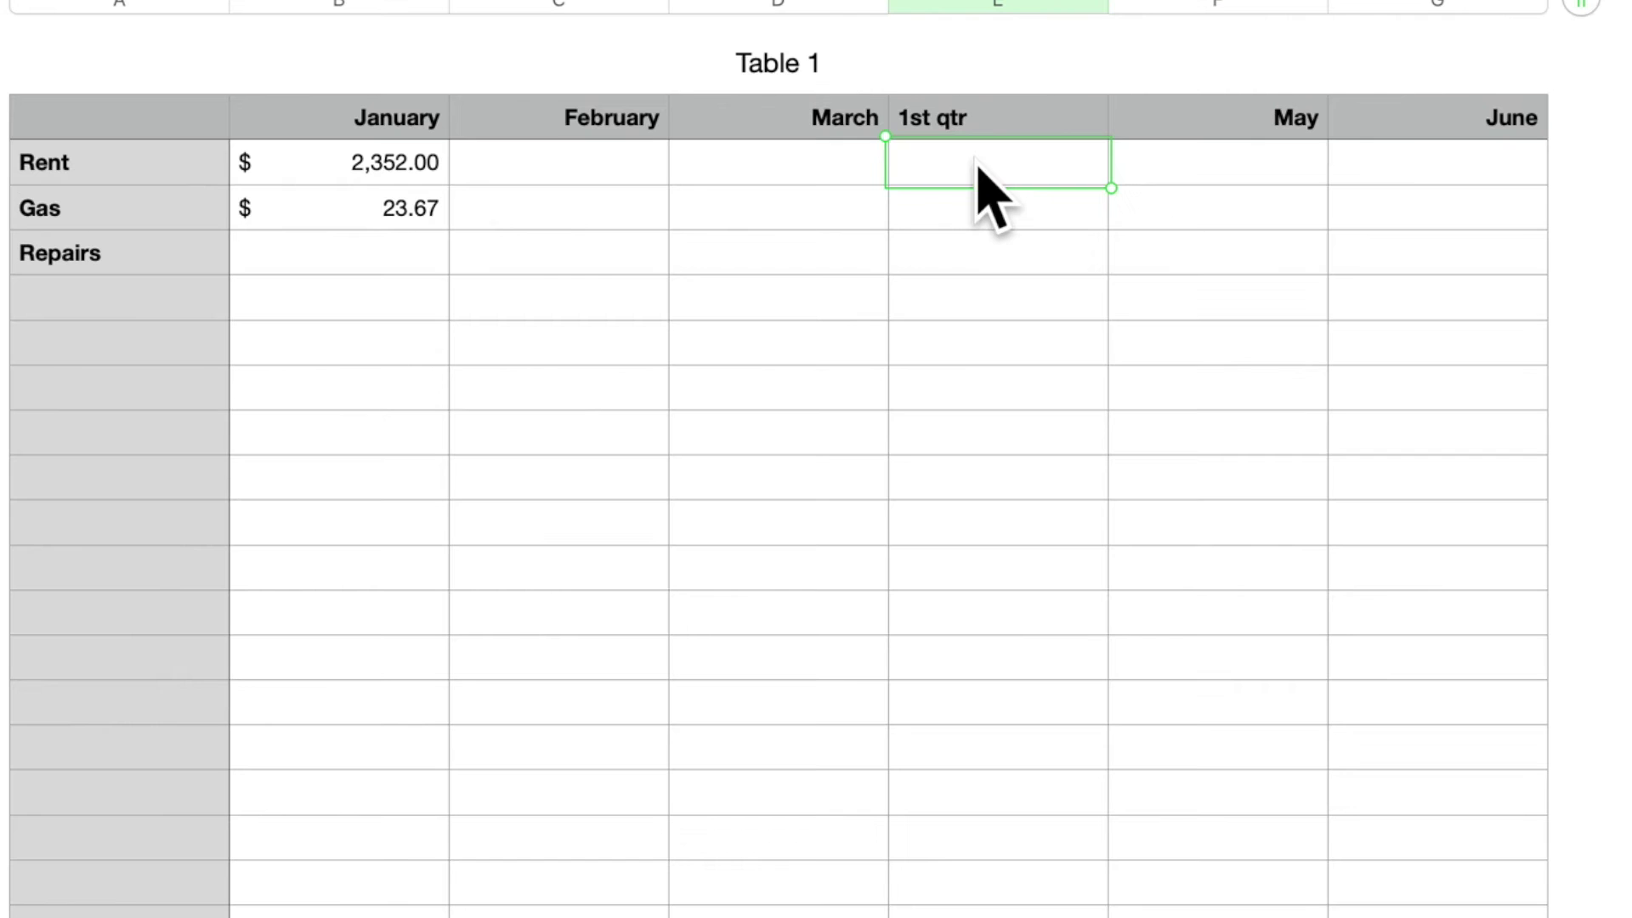
- Enter =SUM(B2:D2) in E2 to total January–March Rent, showing $2,352.00
type("=")
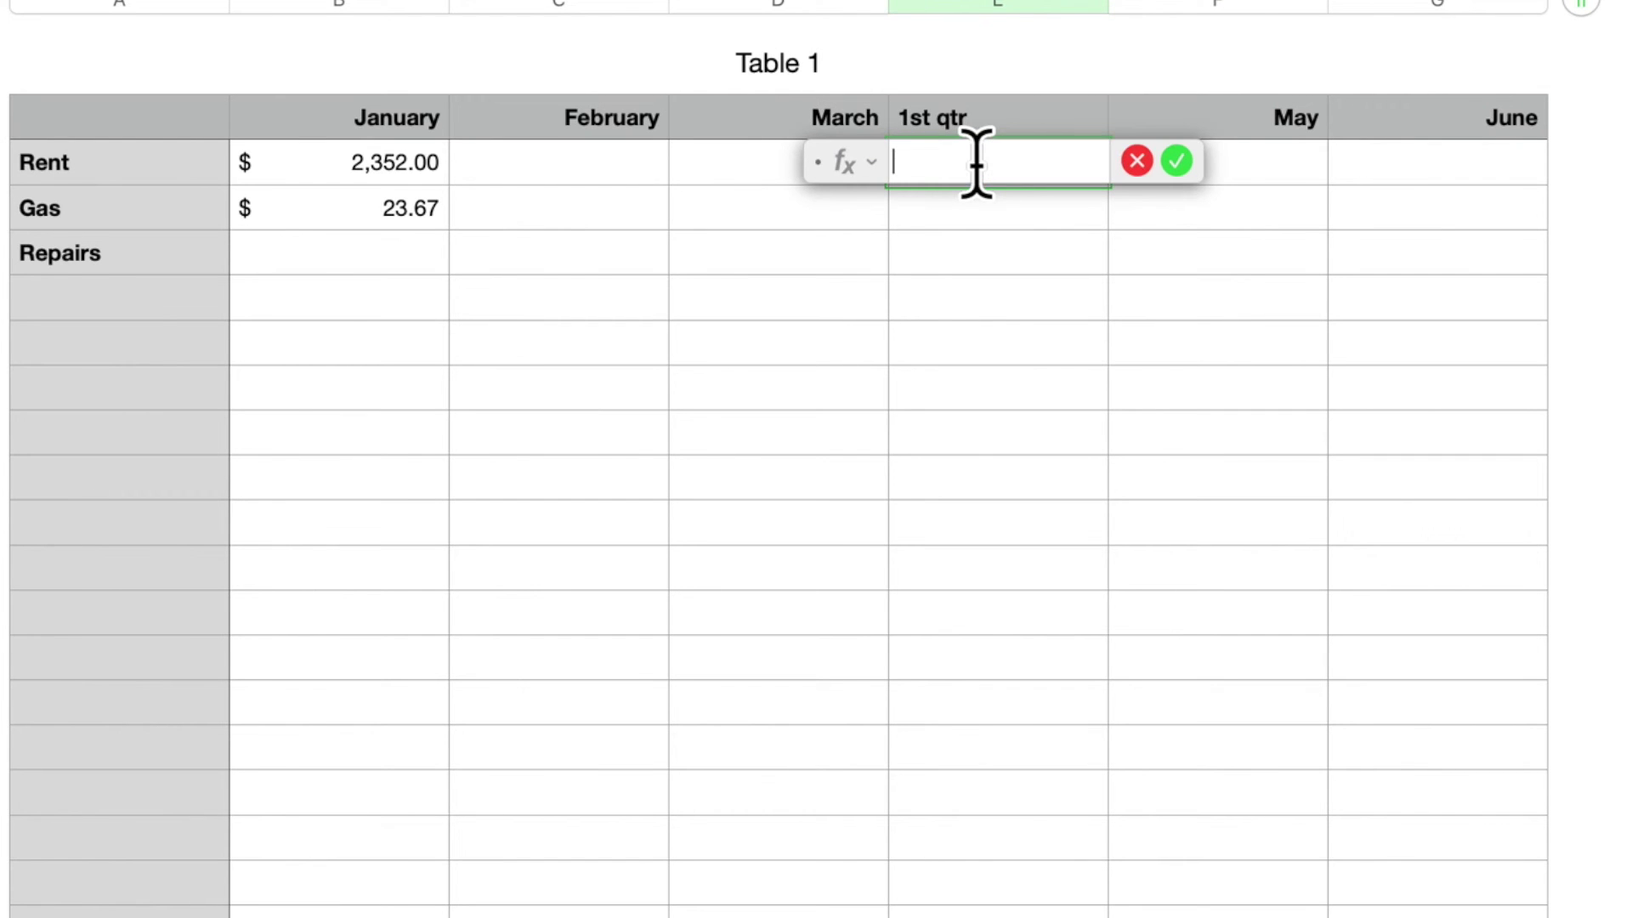
type("s")
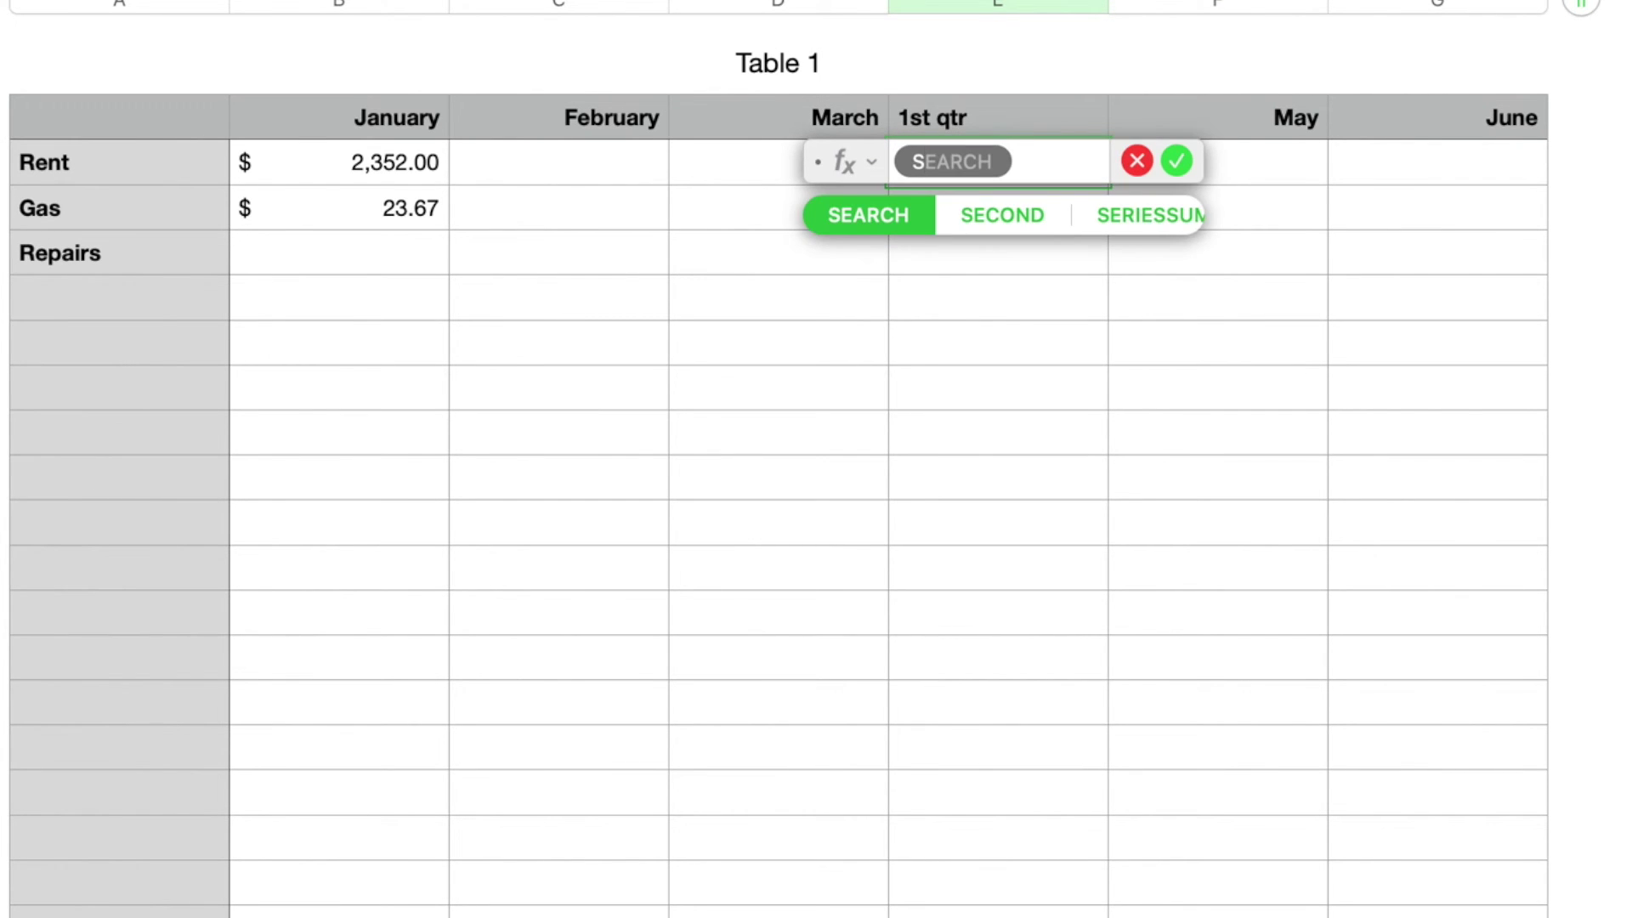
type("um")
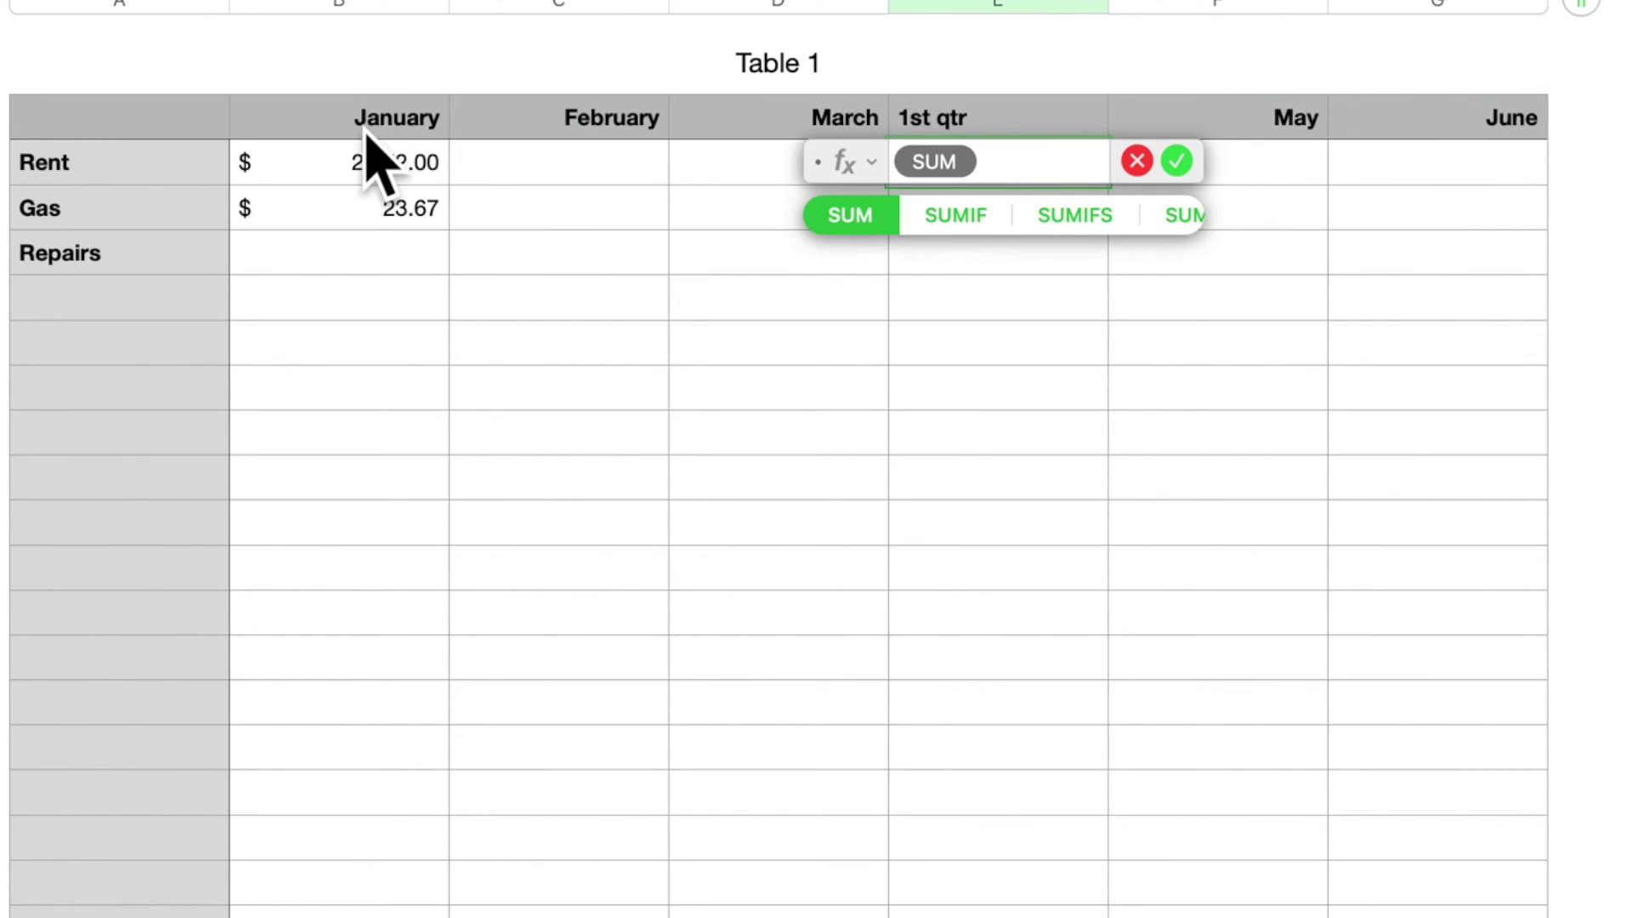
left_click(300, 162)
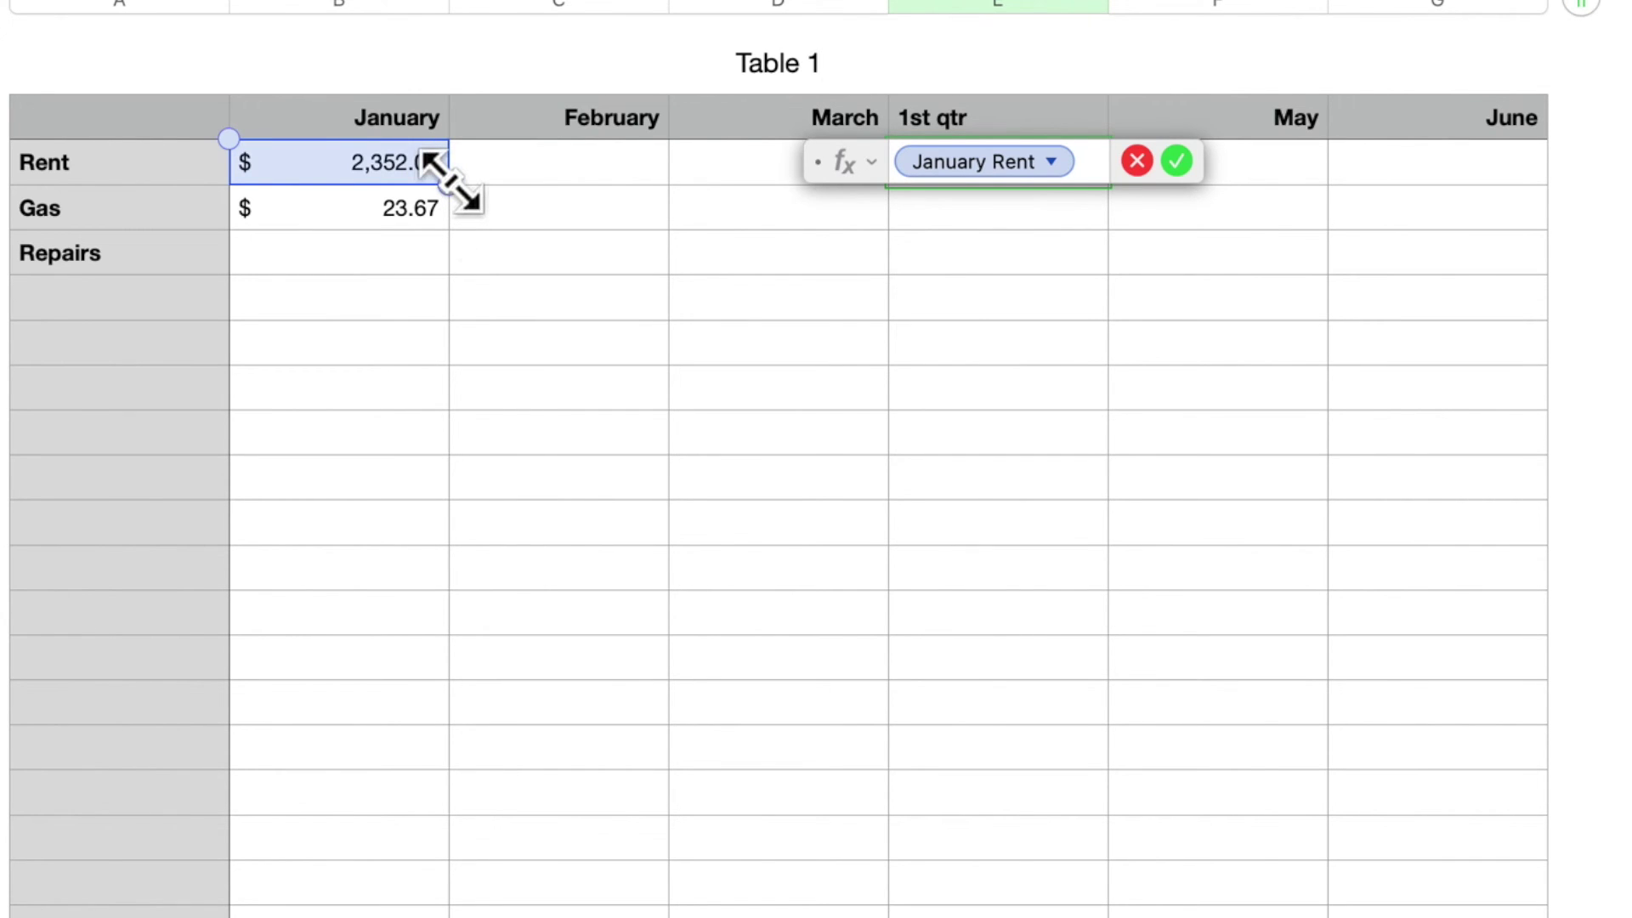
left_click_drag(449, 182, 784, 153)
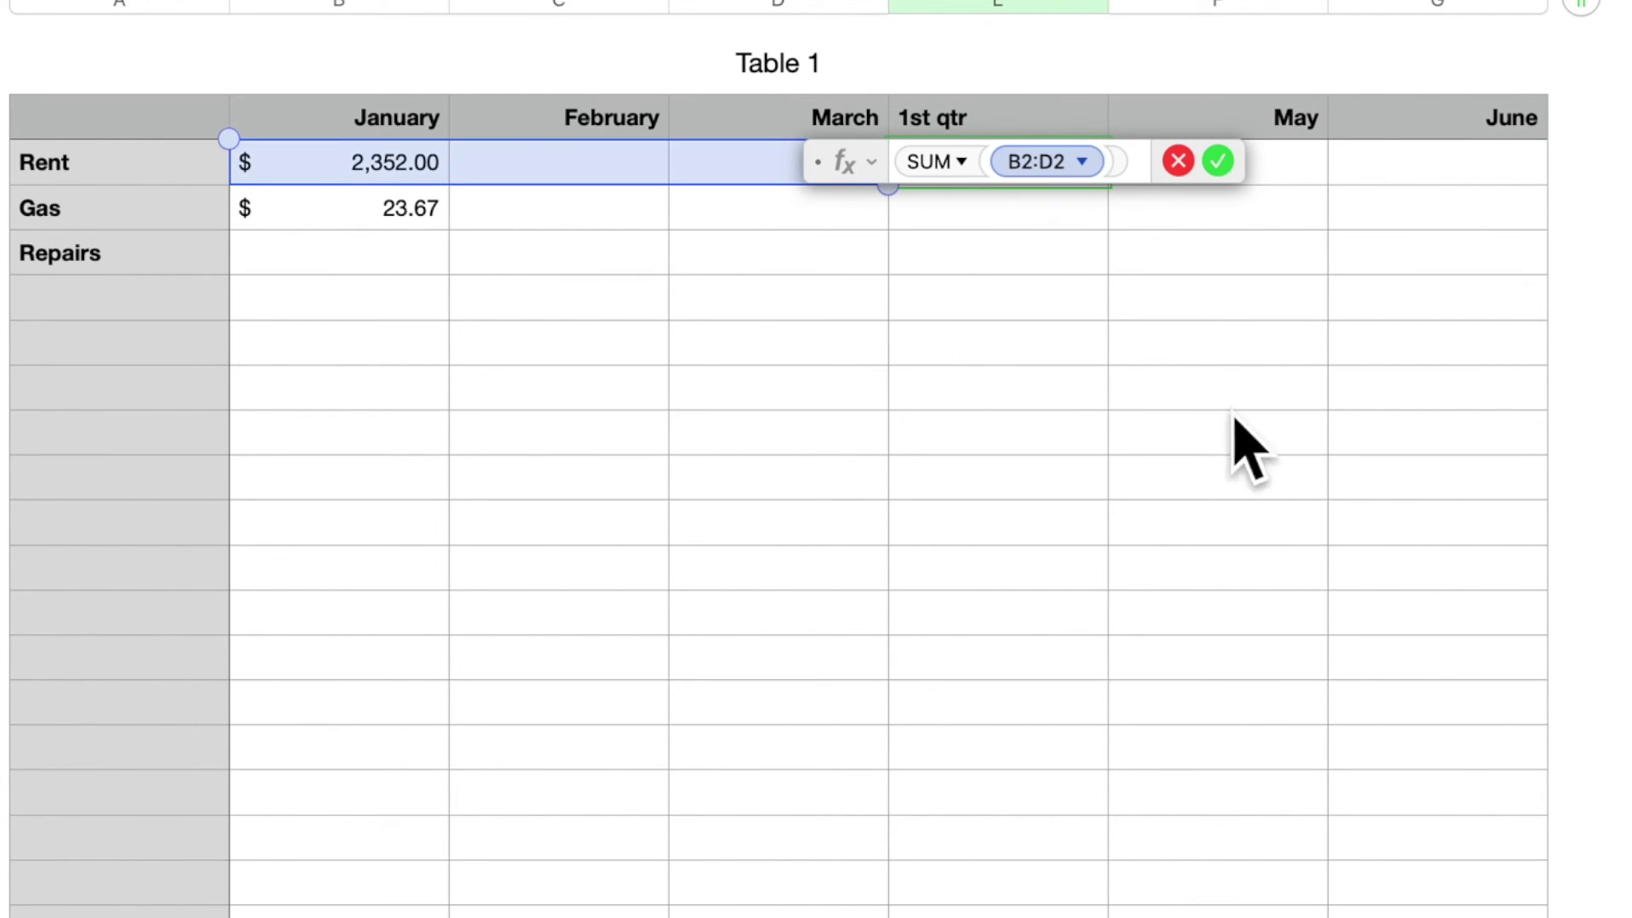
left_click(1218, 160)
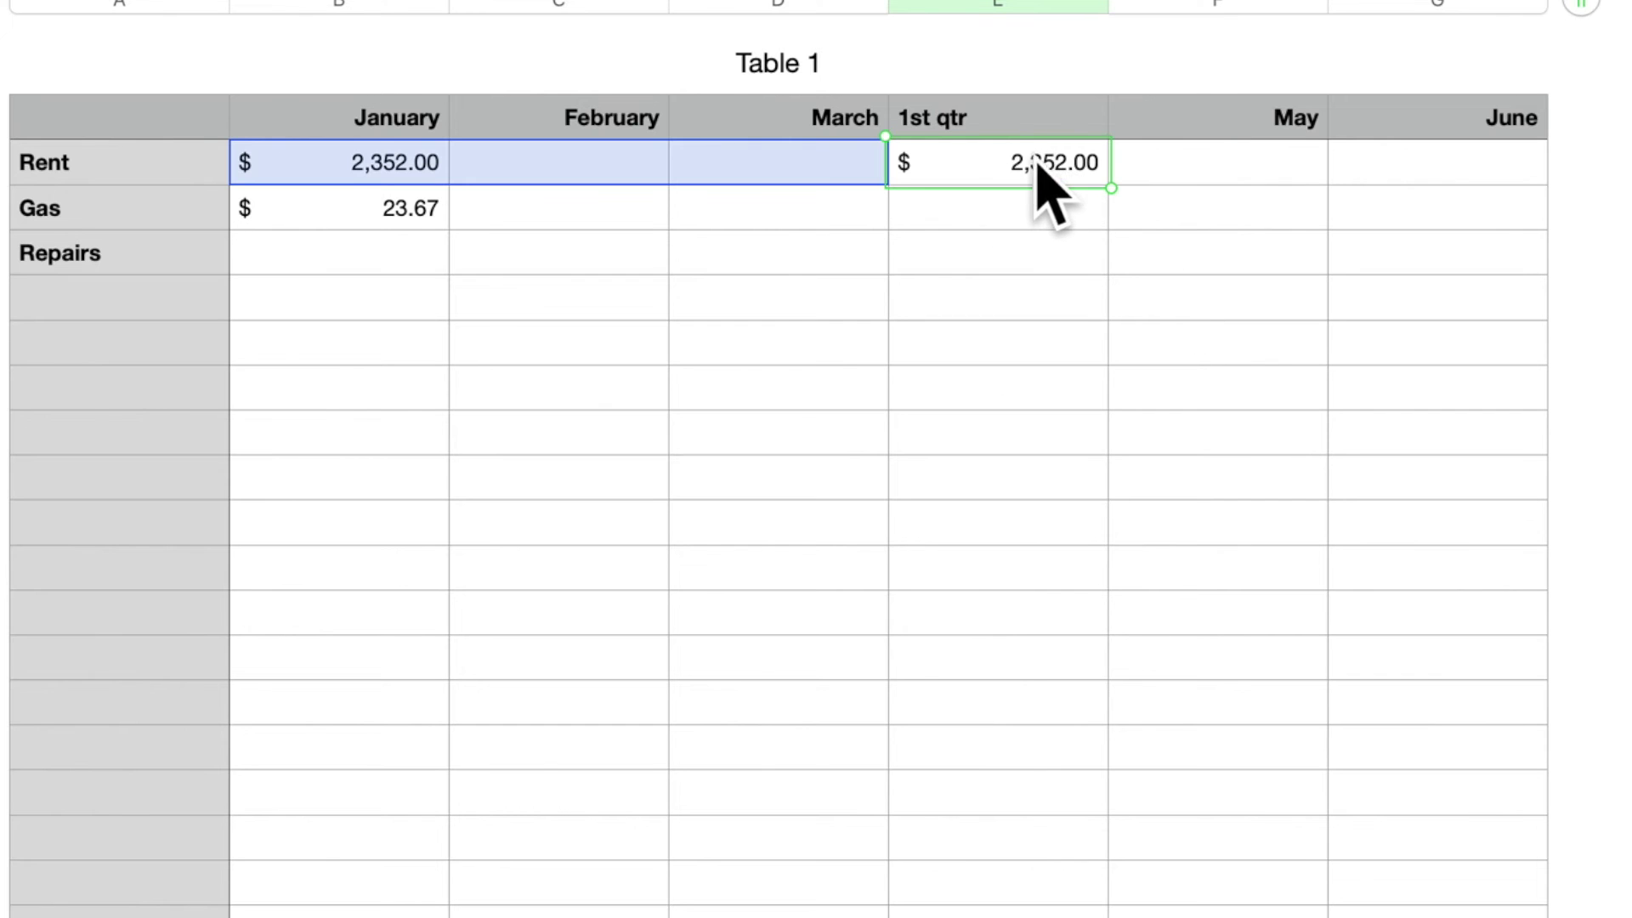
left_click(555, 197)
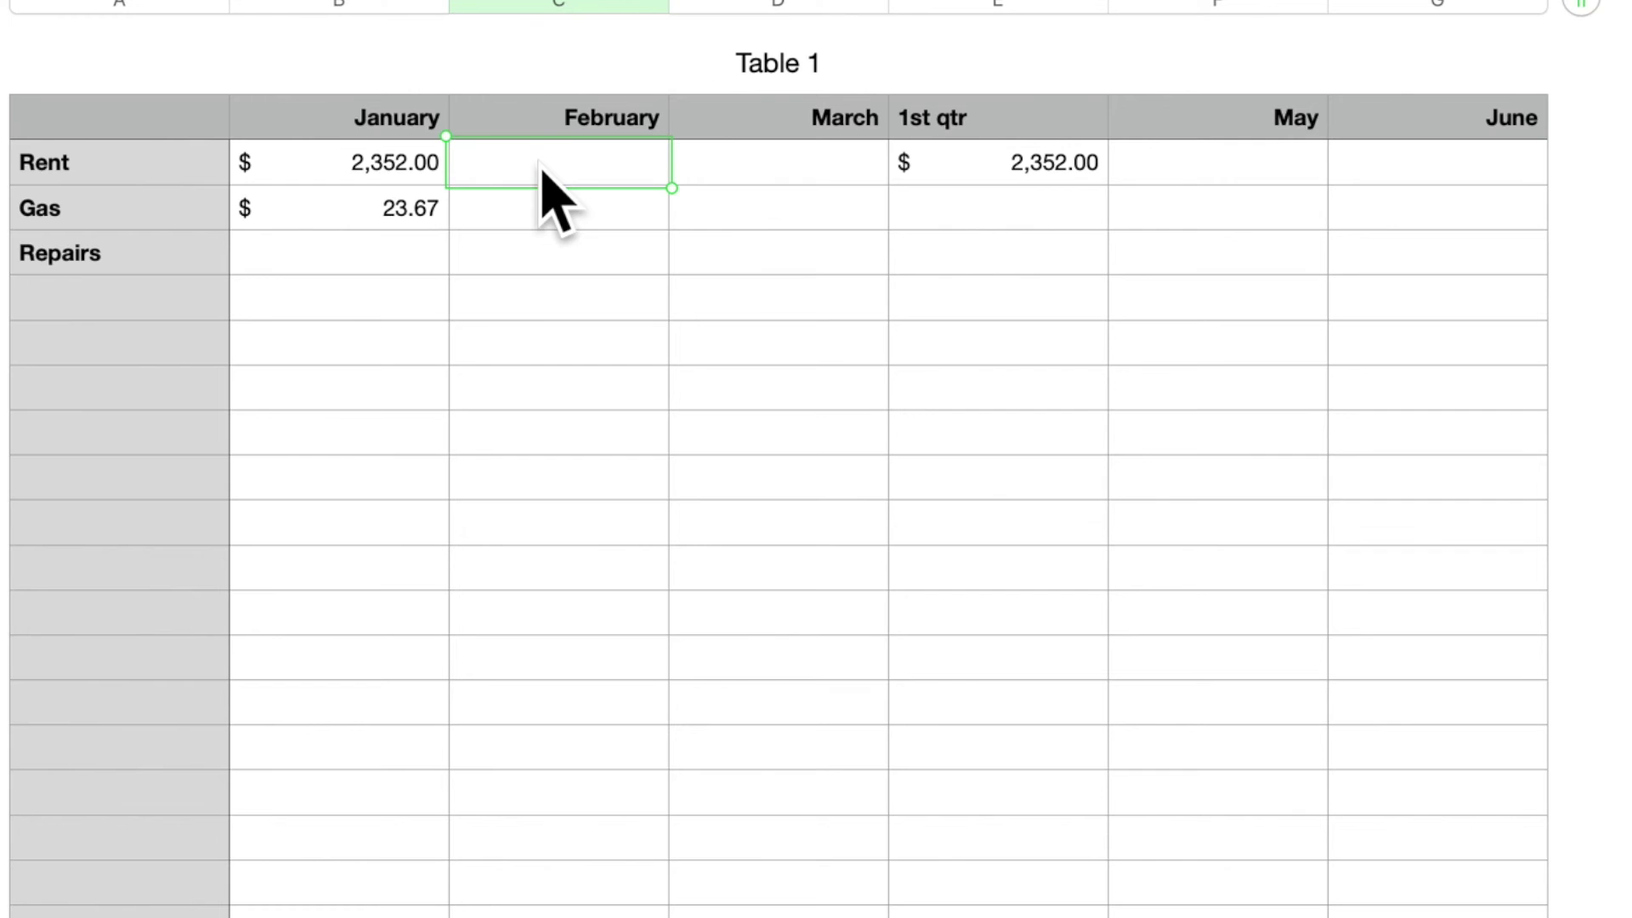
- Enter 1500 as February's Rent in C2, lifting the Rent 1st qtr total to $3,852.00
type("1500")
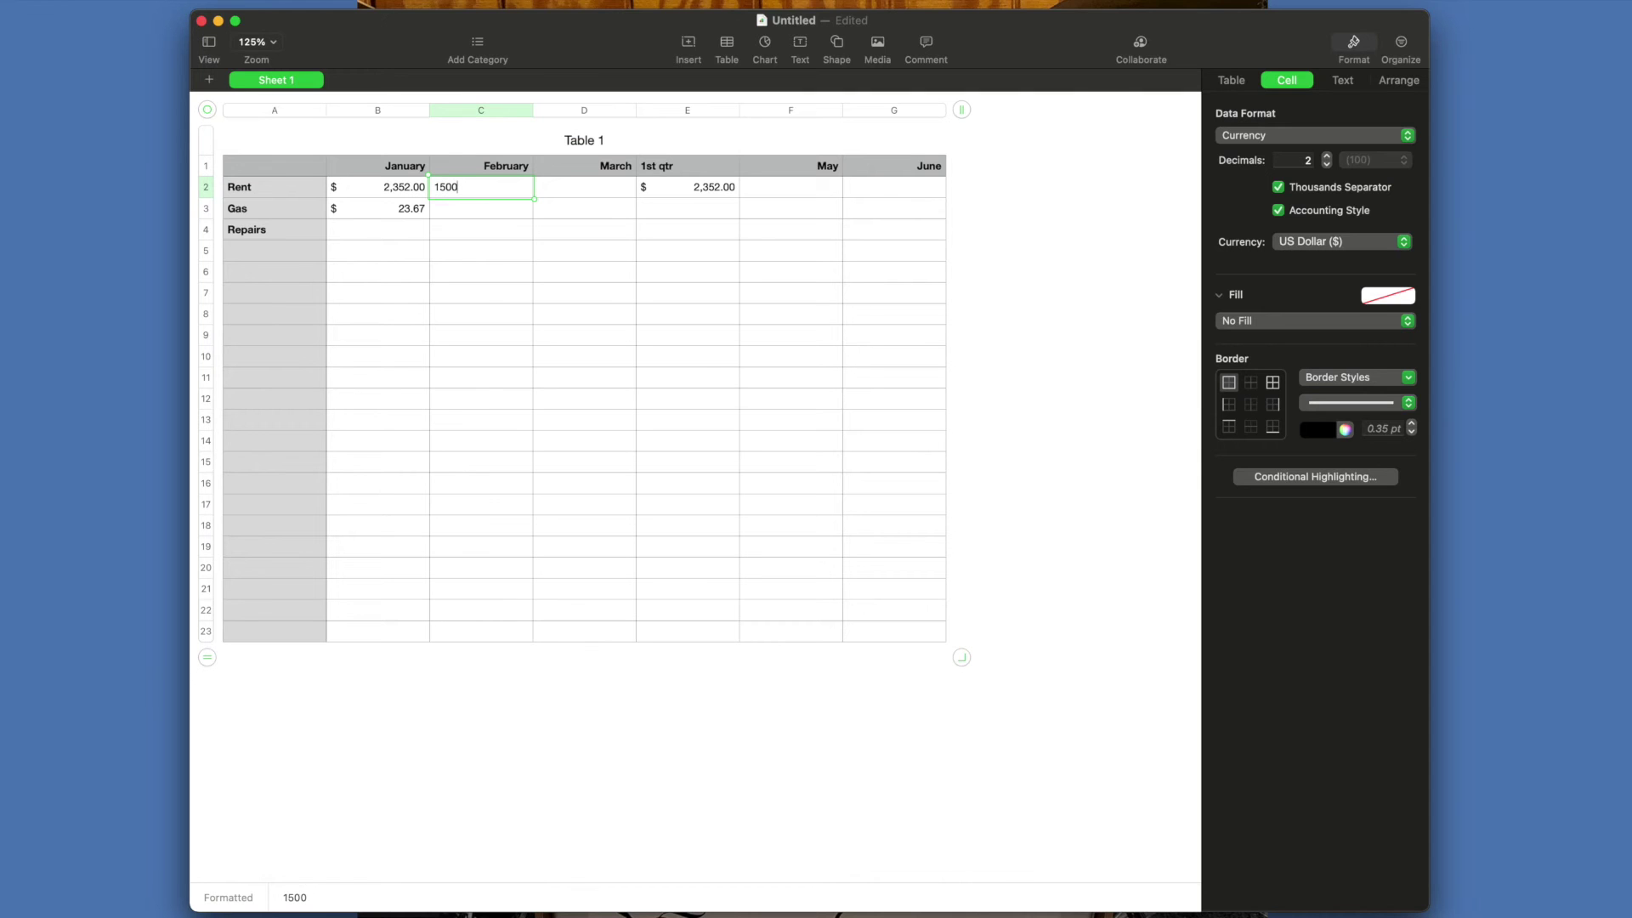
key("Return")
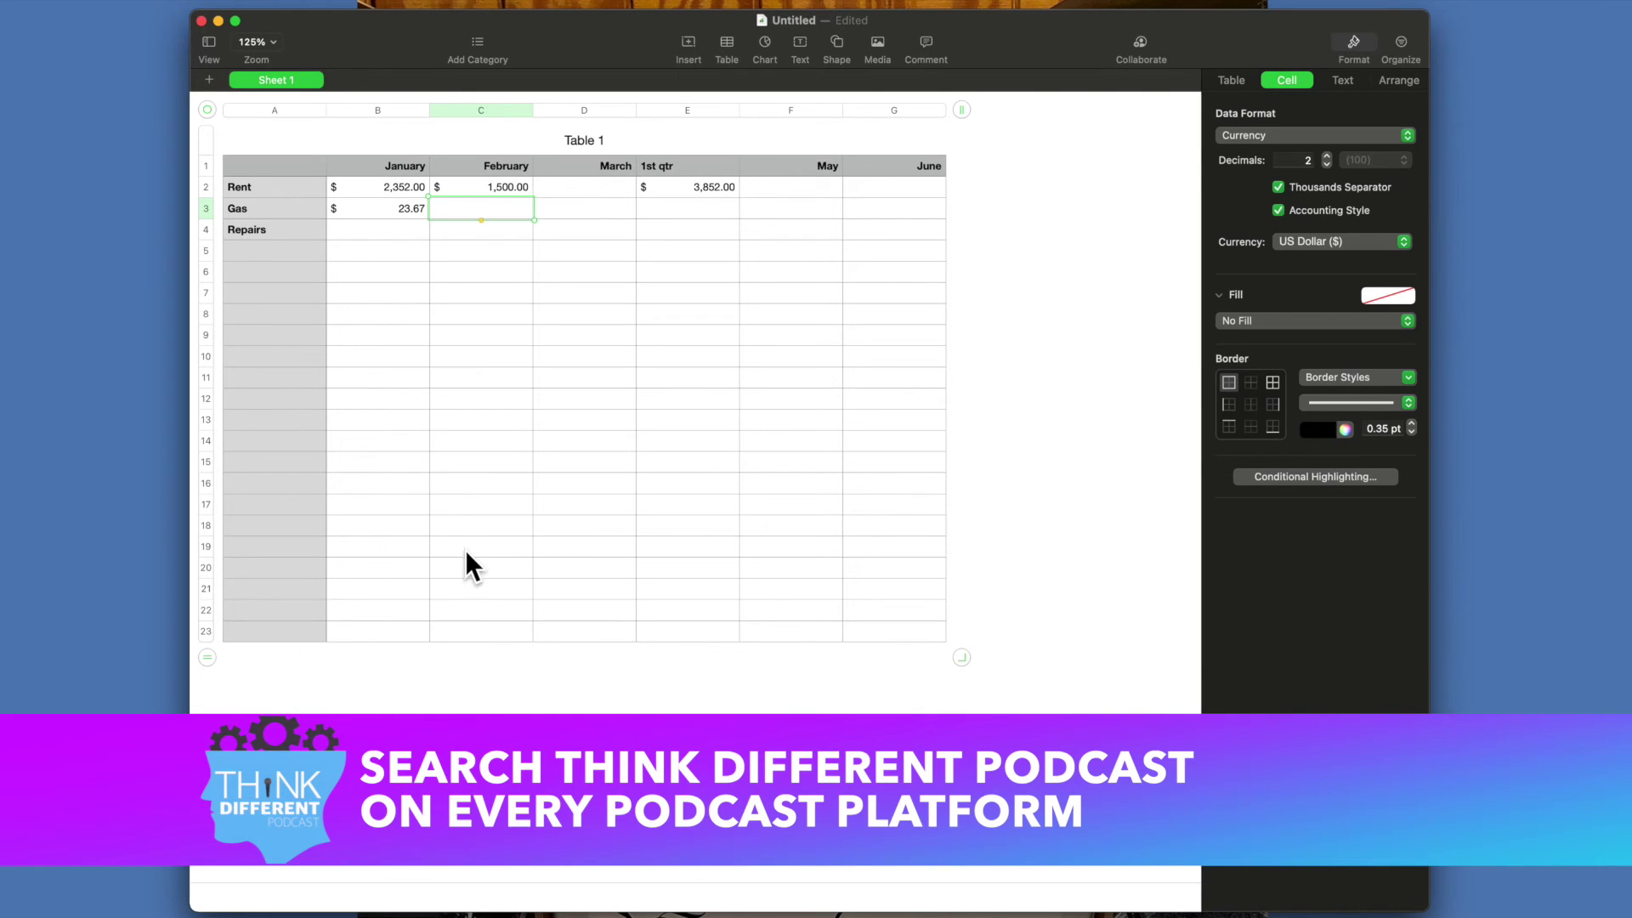
left_click(204, 632)
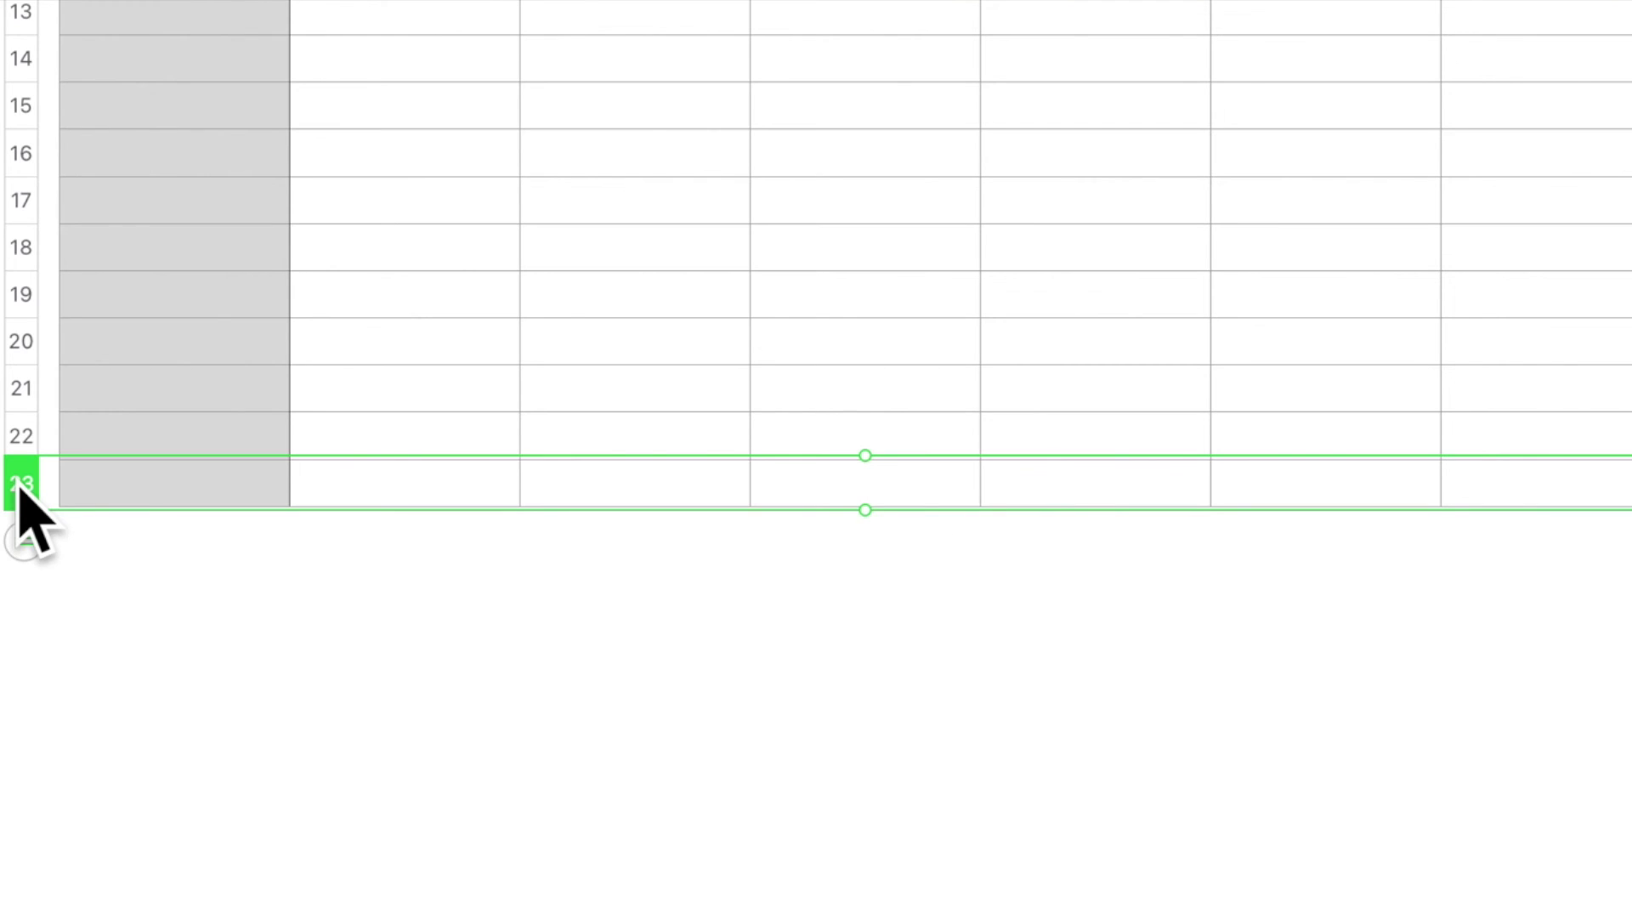
- Convert row 23 of Table 1 into a footer row and select its January cell B23
right_click(19, 486)
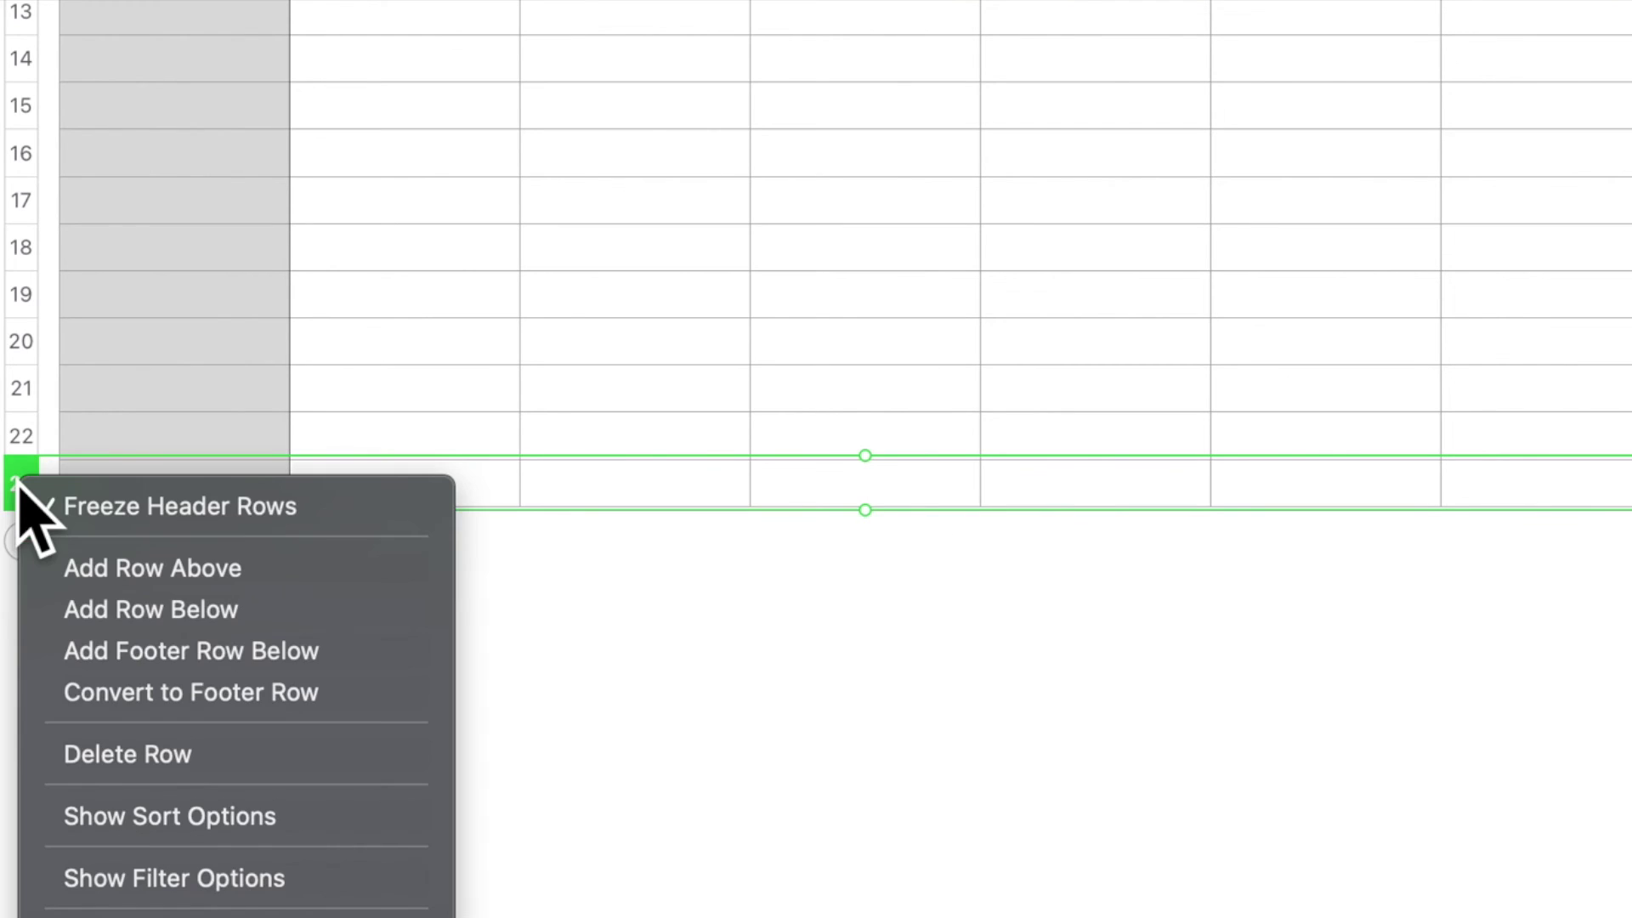
left_click(208, 694)
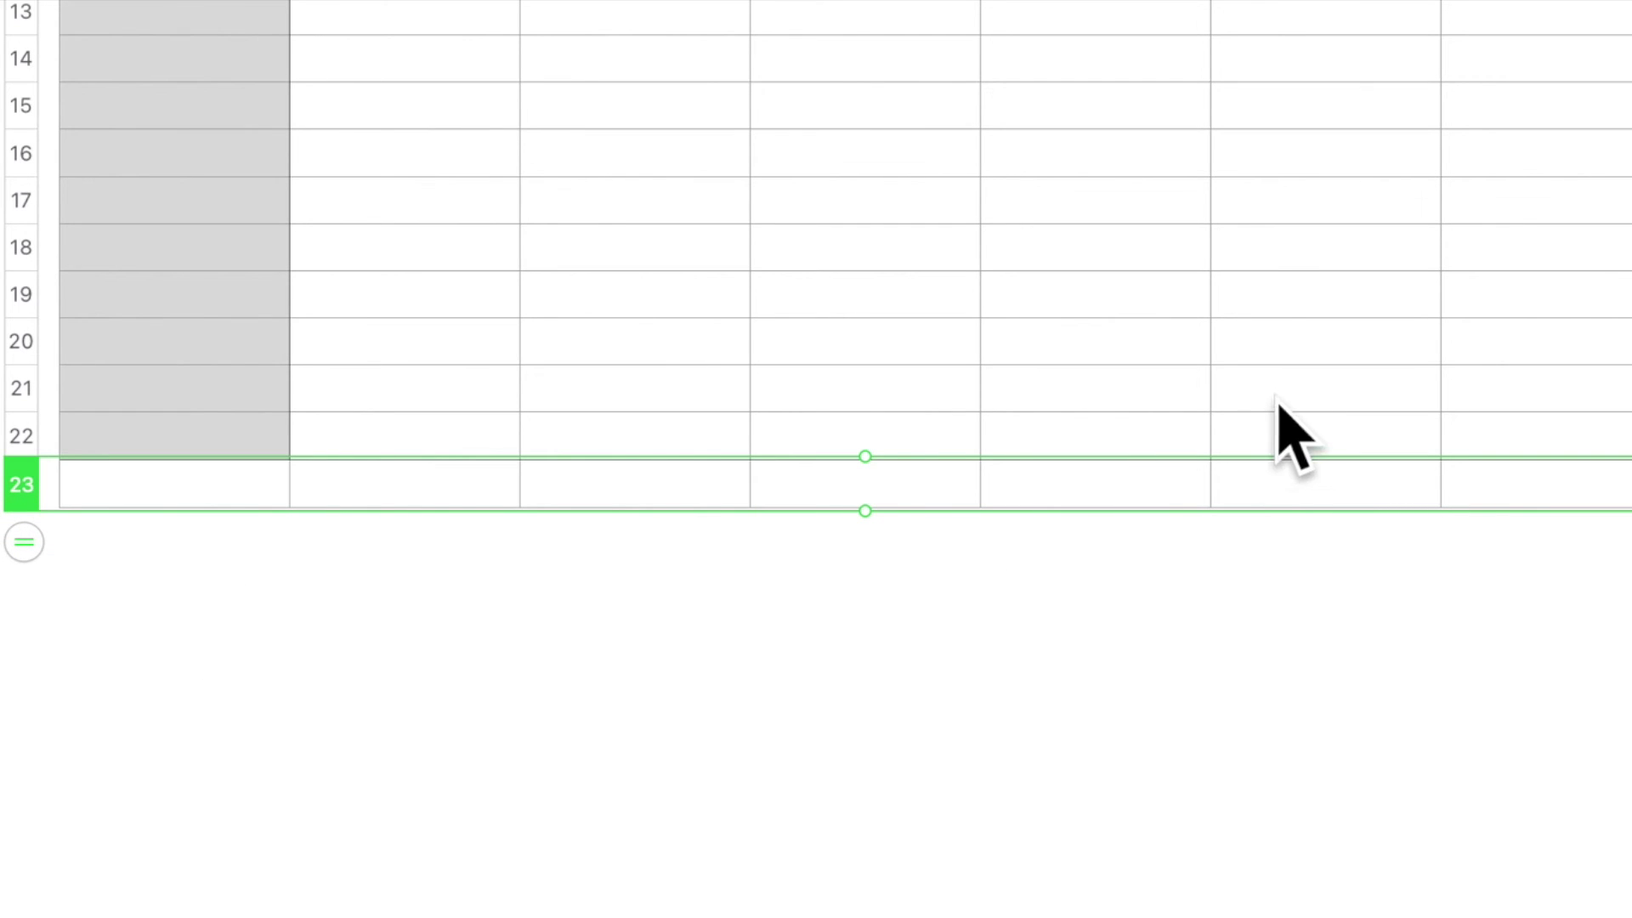
left_click(460, 483)
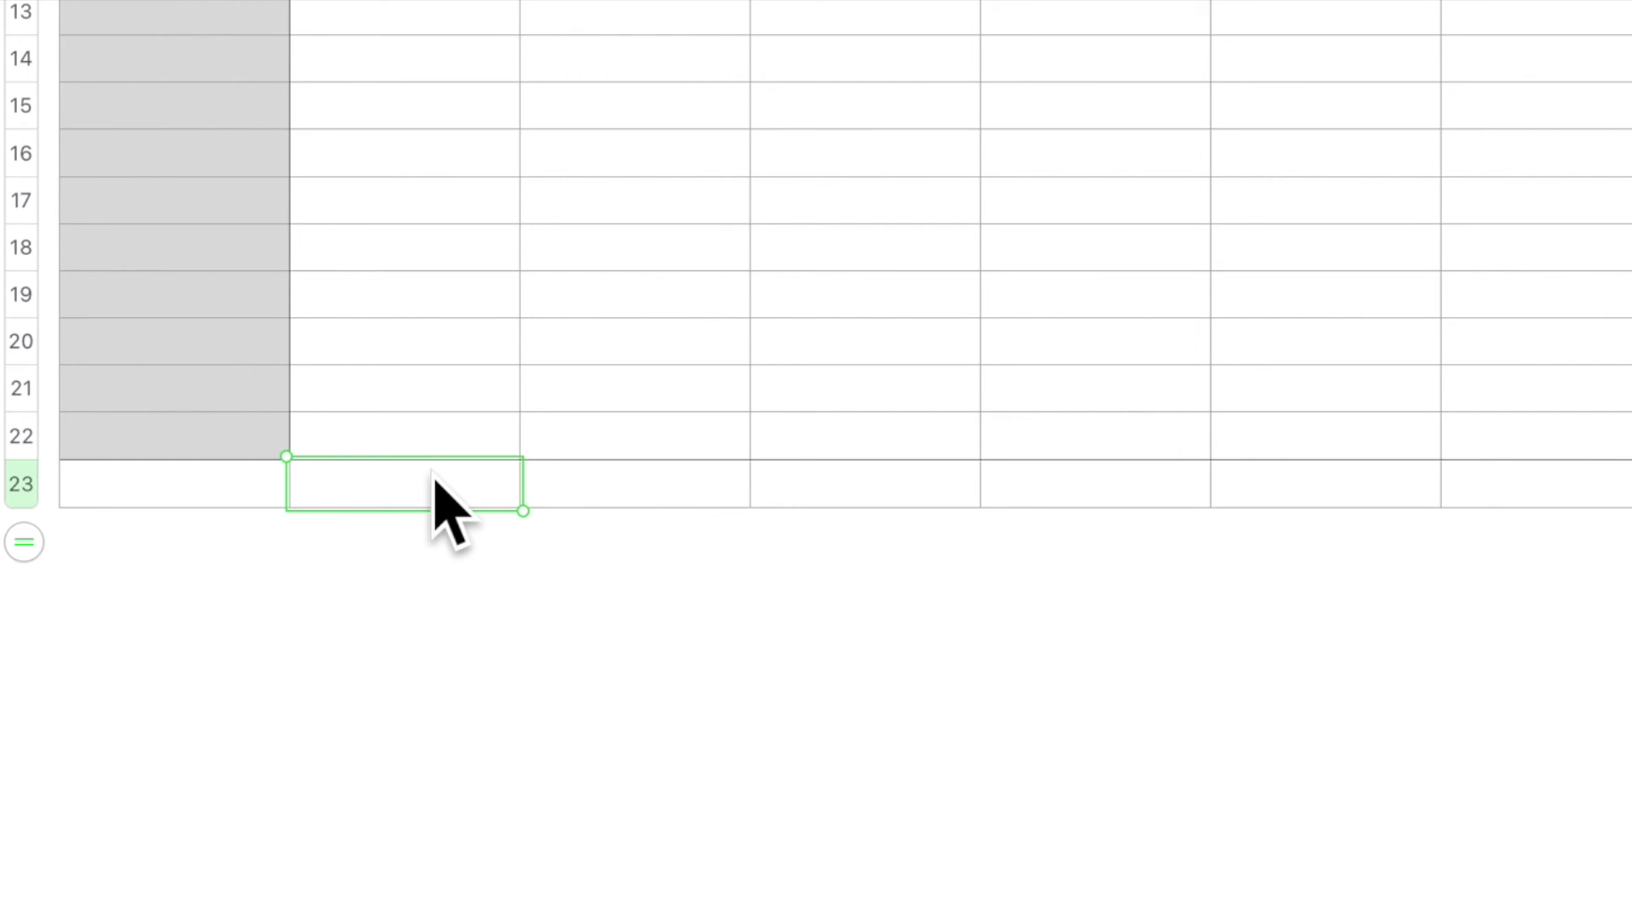
type("=sum")
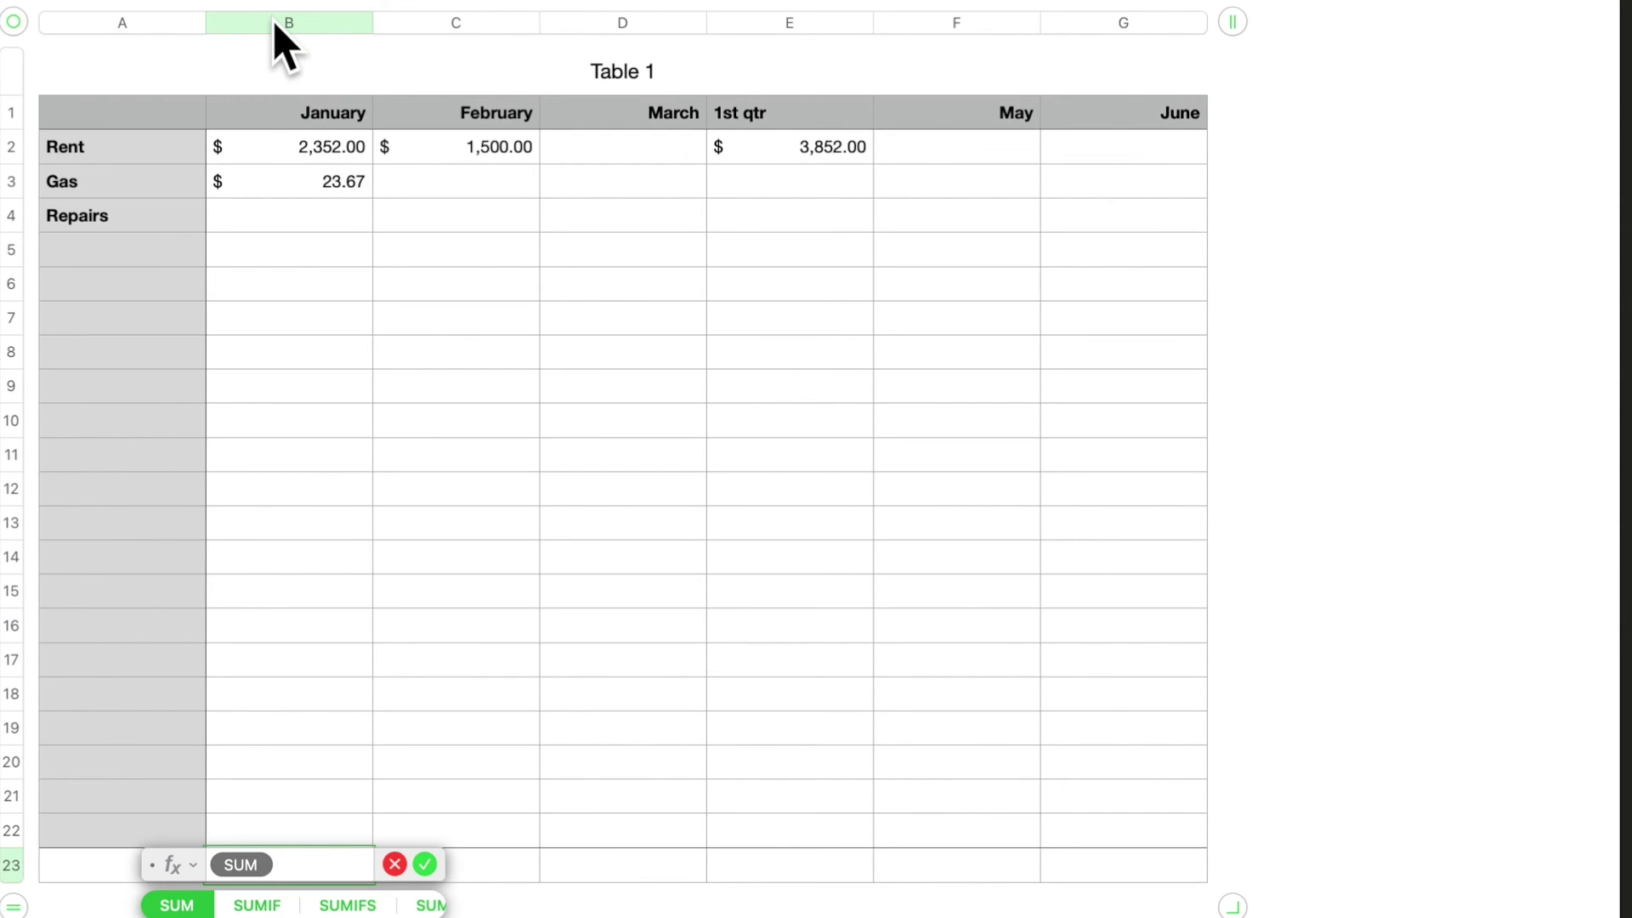
left_click(277, 25)
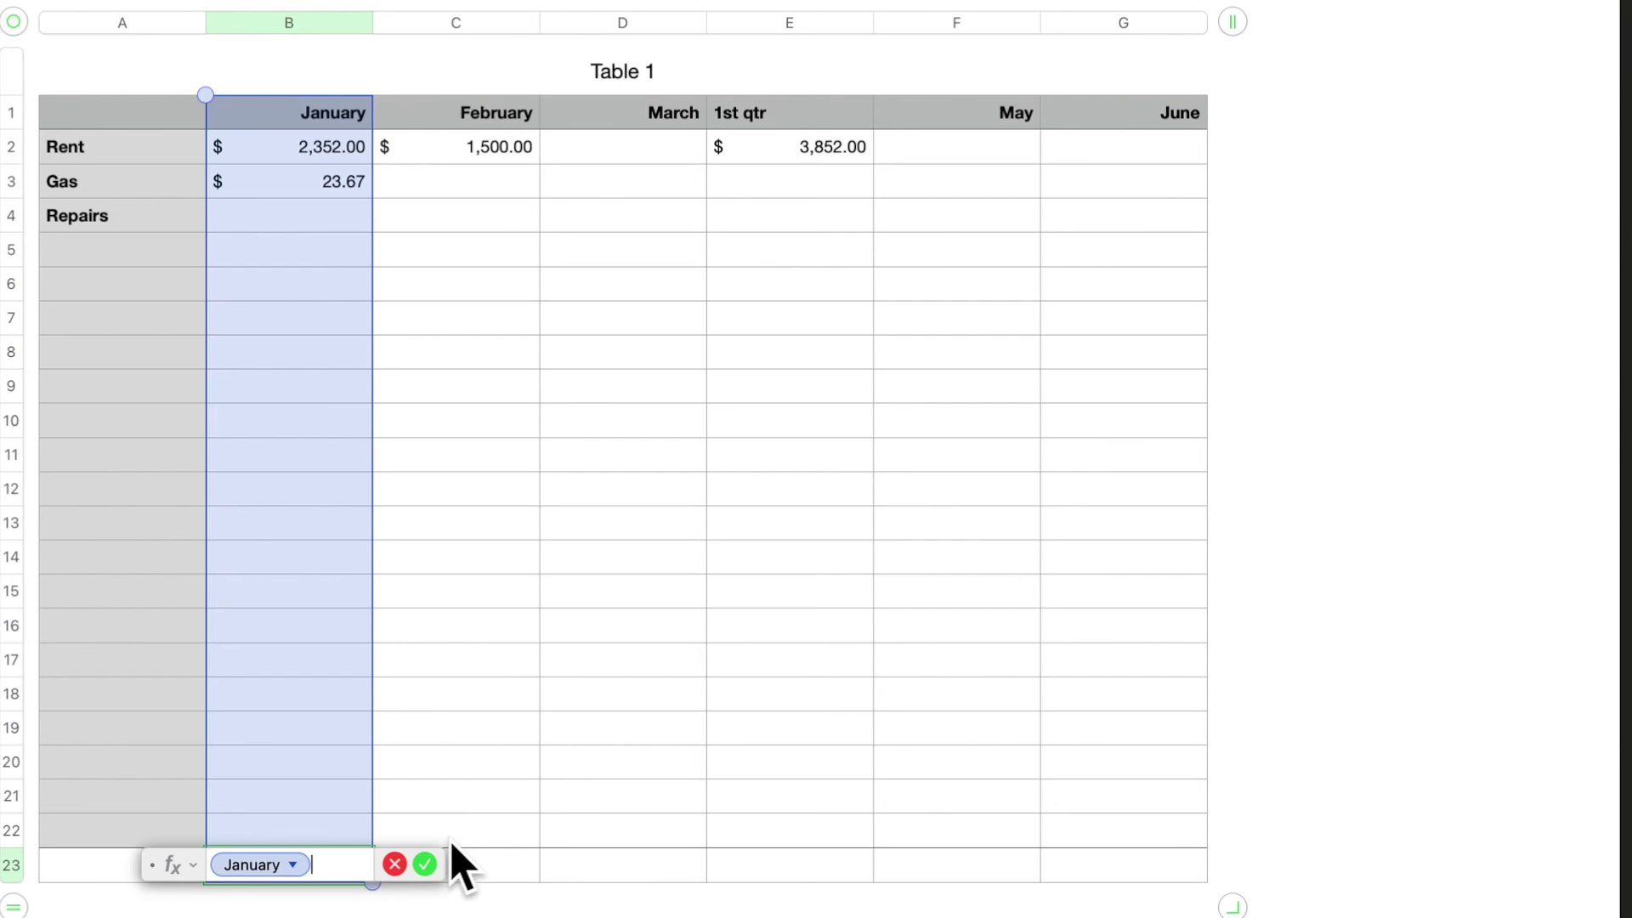
left_click(429, 863)
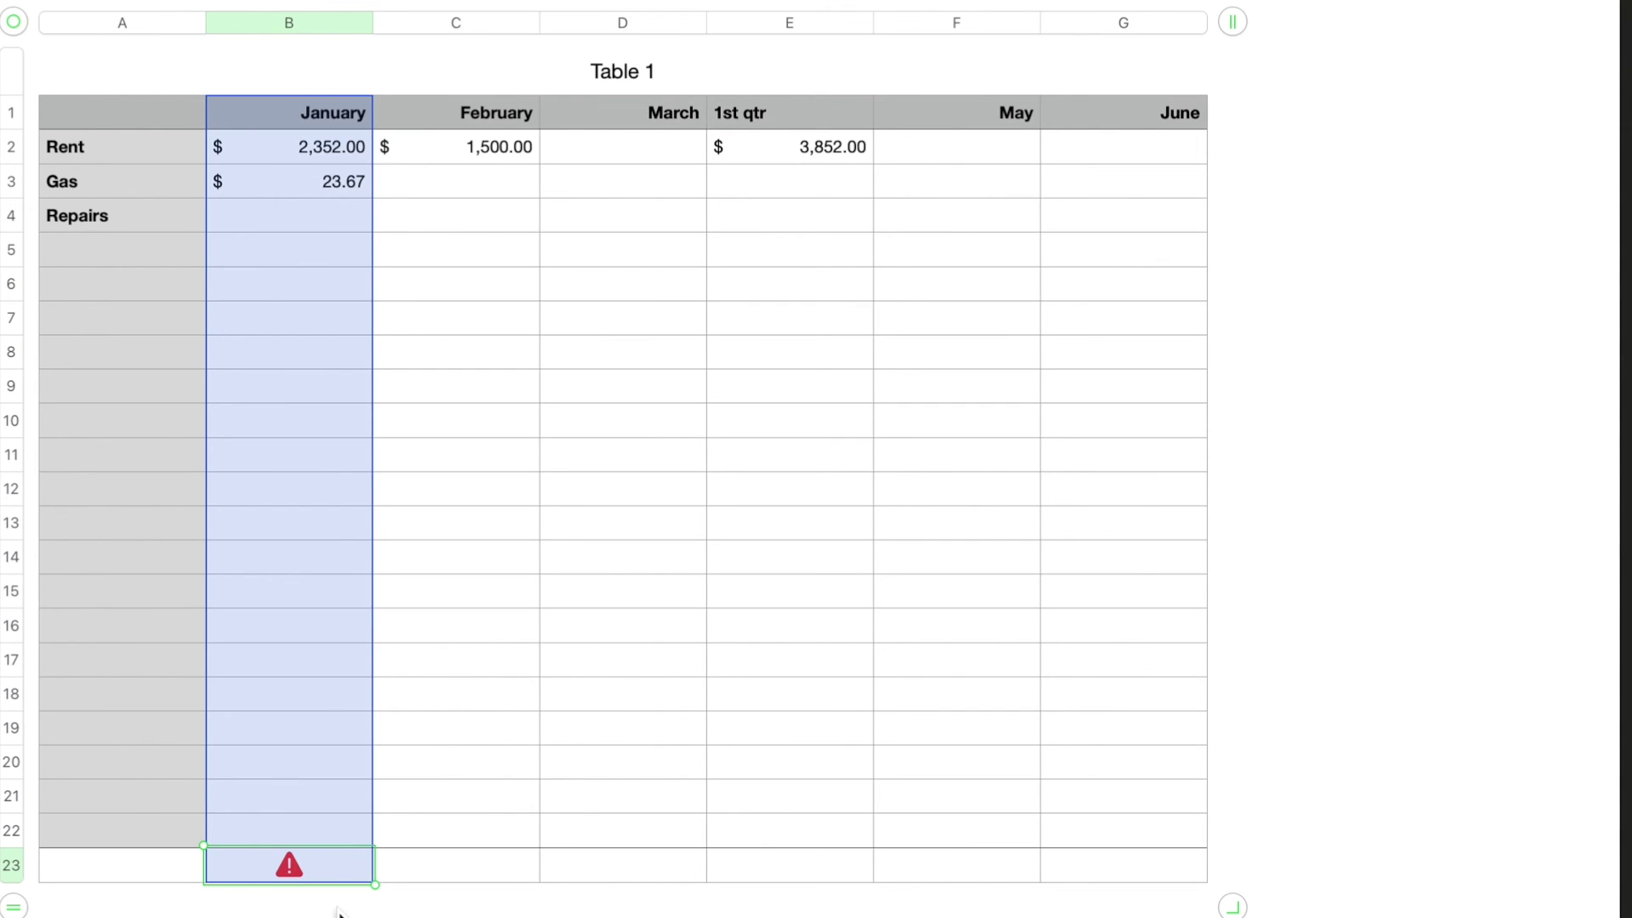
key("Escape")
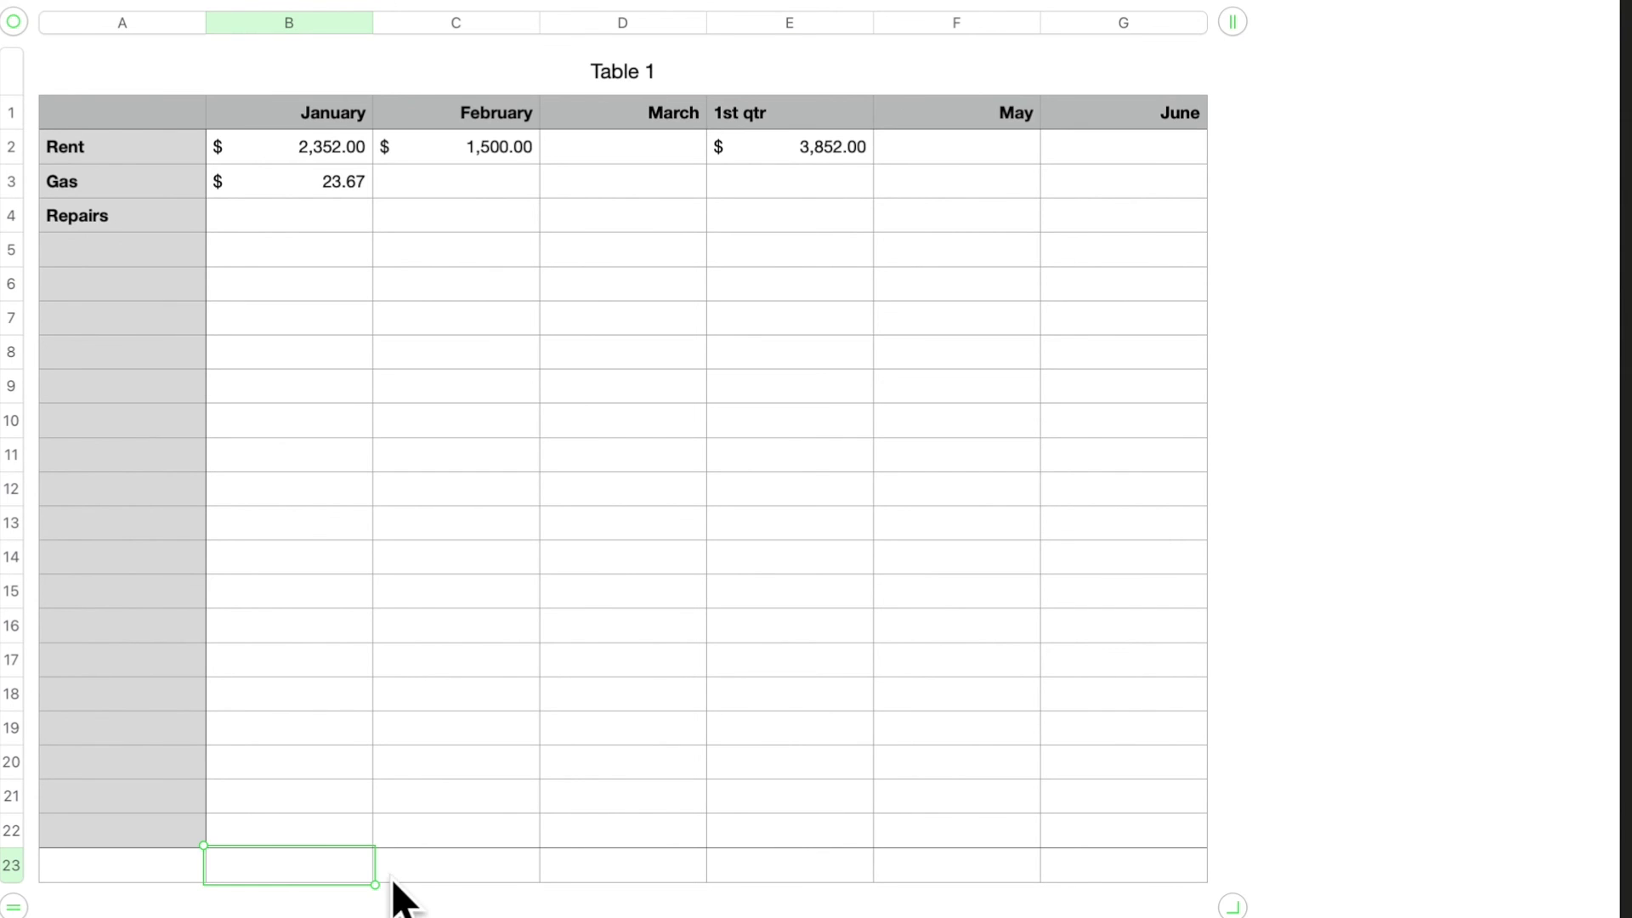
- Put =SUM of column B in footer cell B23 ($2,375.67) and fill it across to 1st qtr
left_click(291, 17)
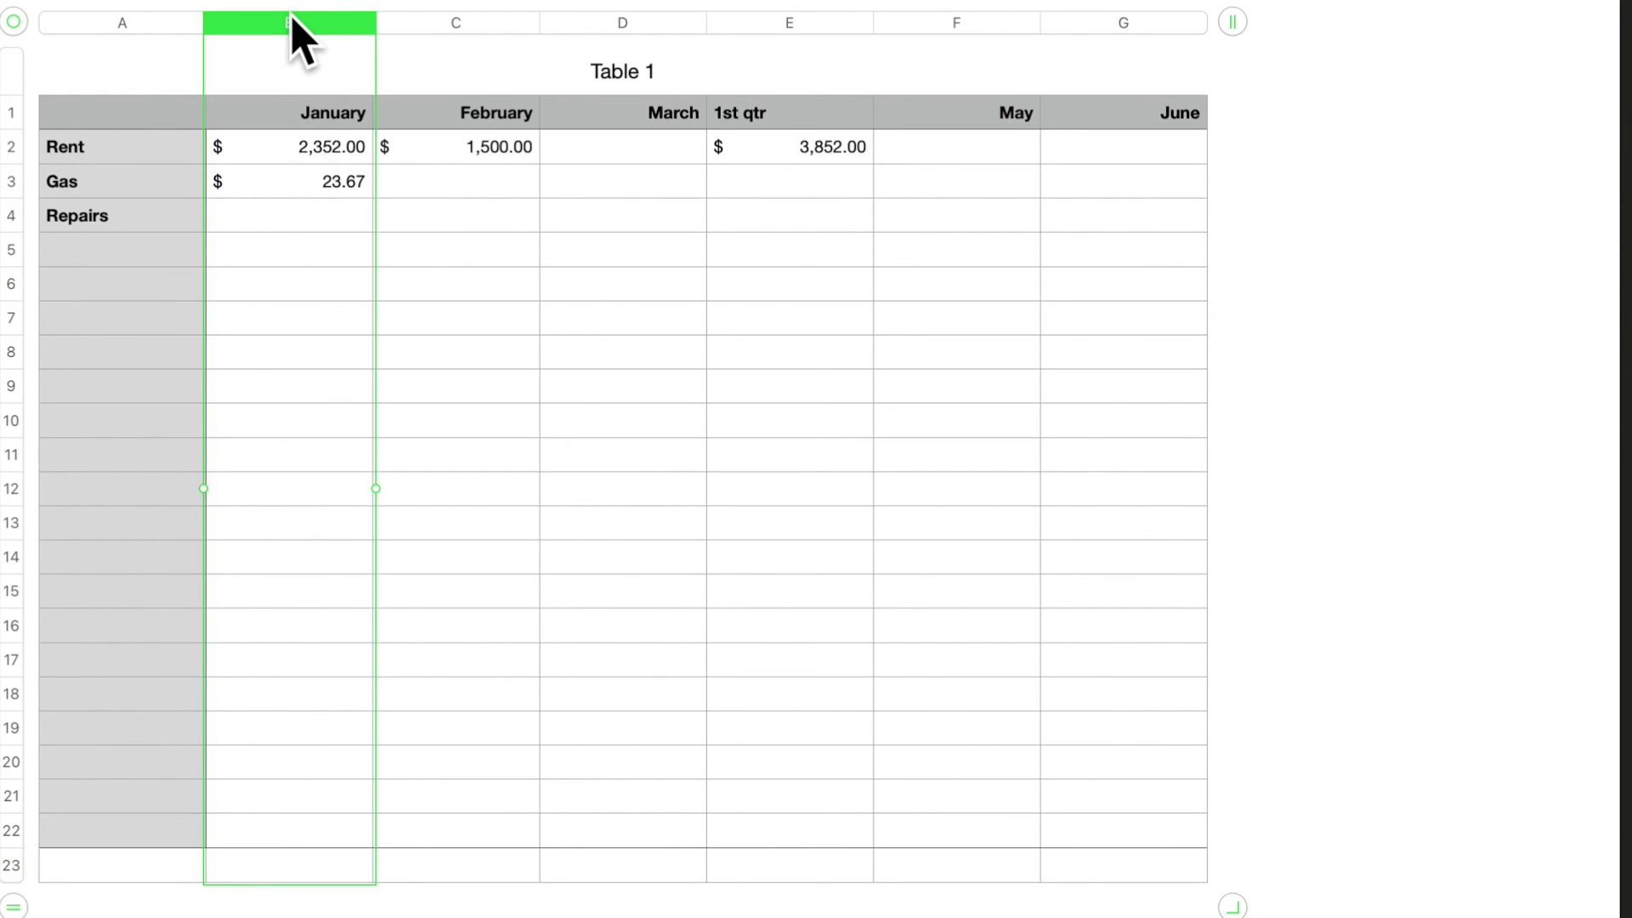
left_click(371, 877)
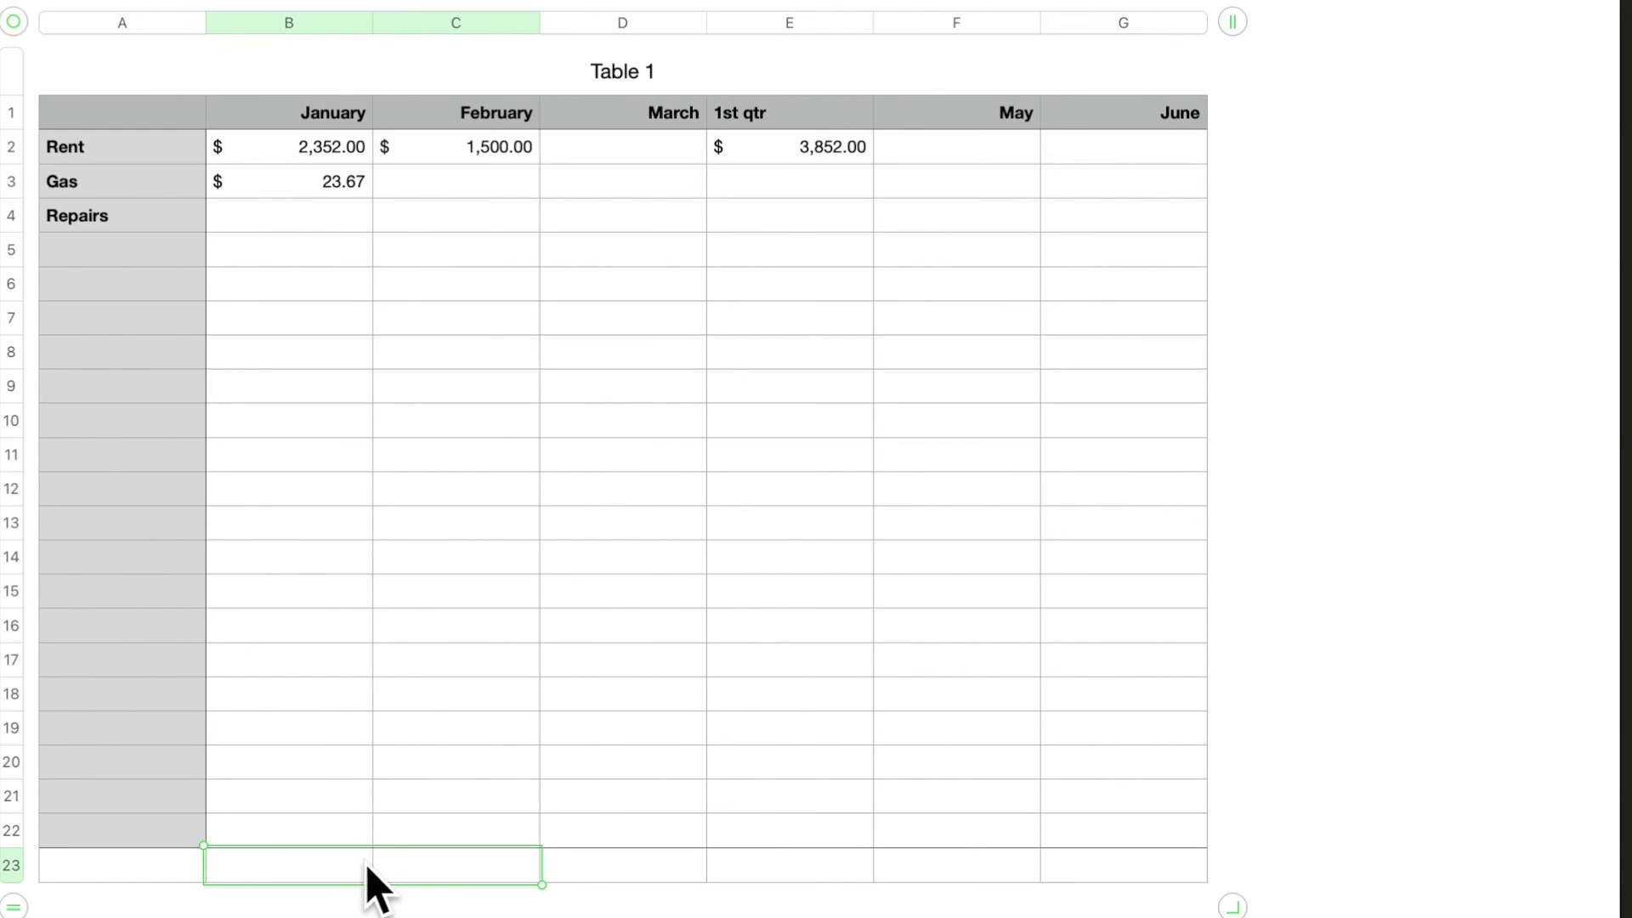
left_click(297, 886)
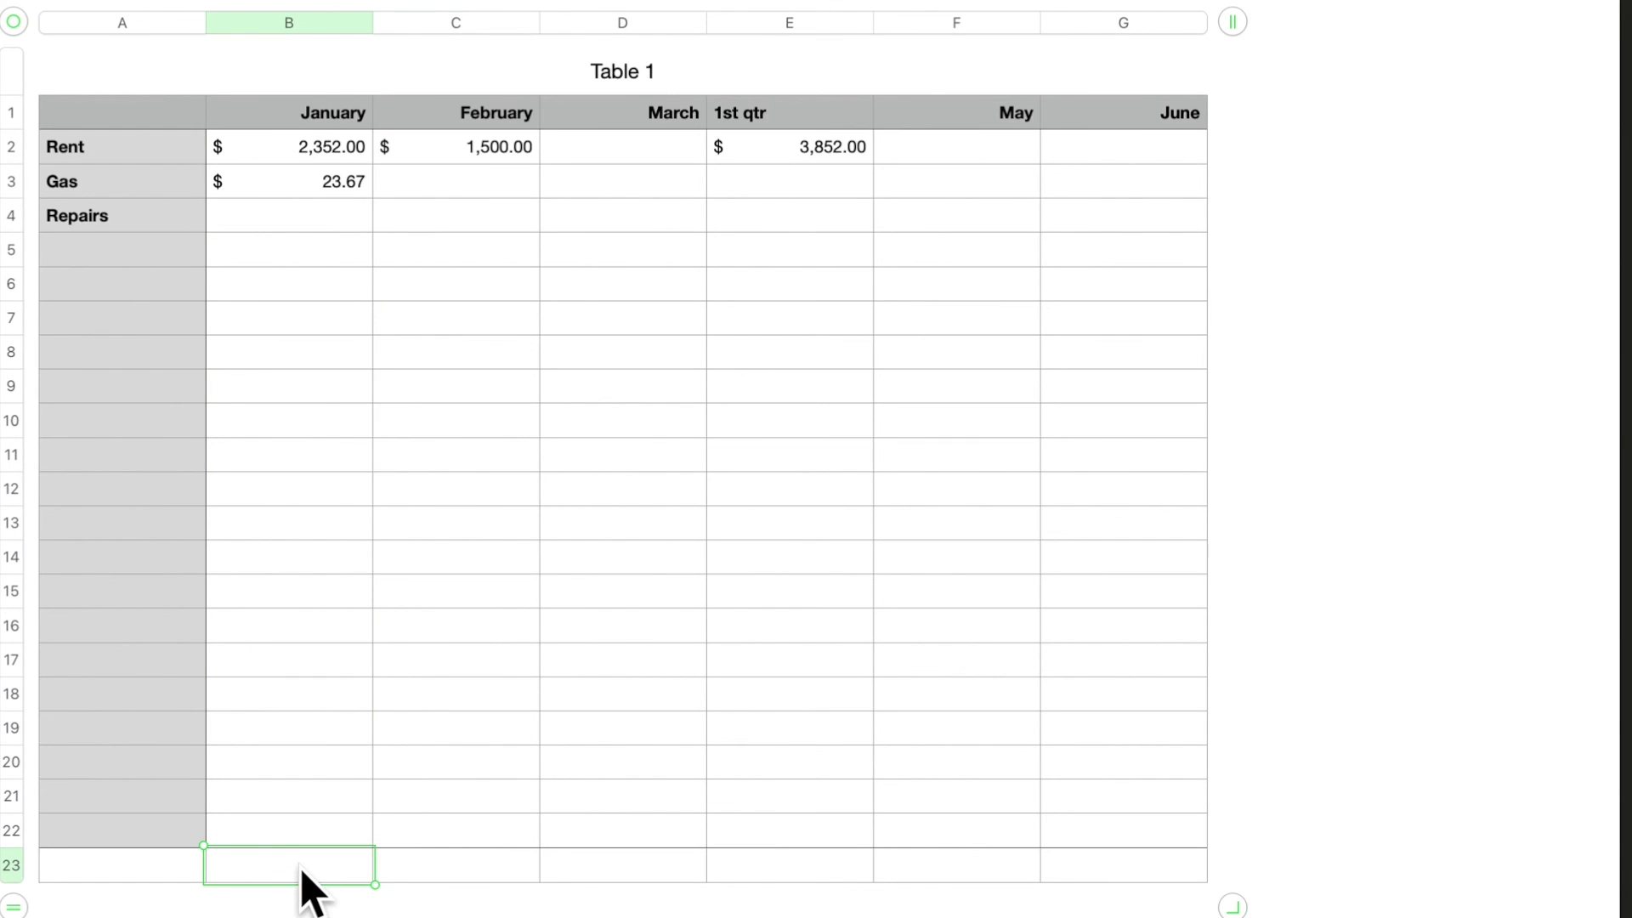
type("=SUM")
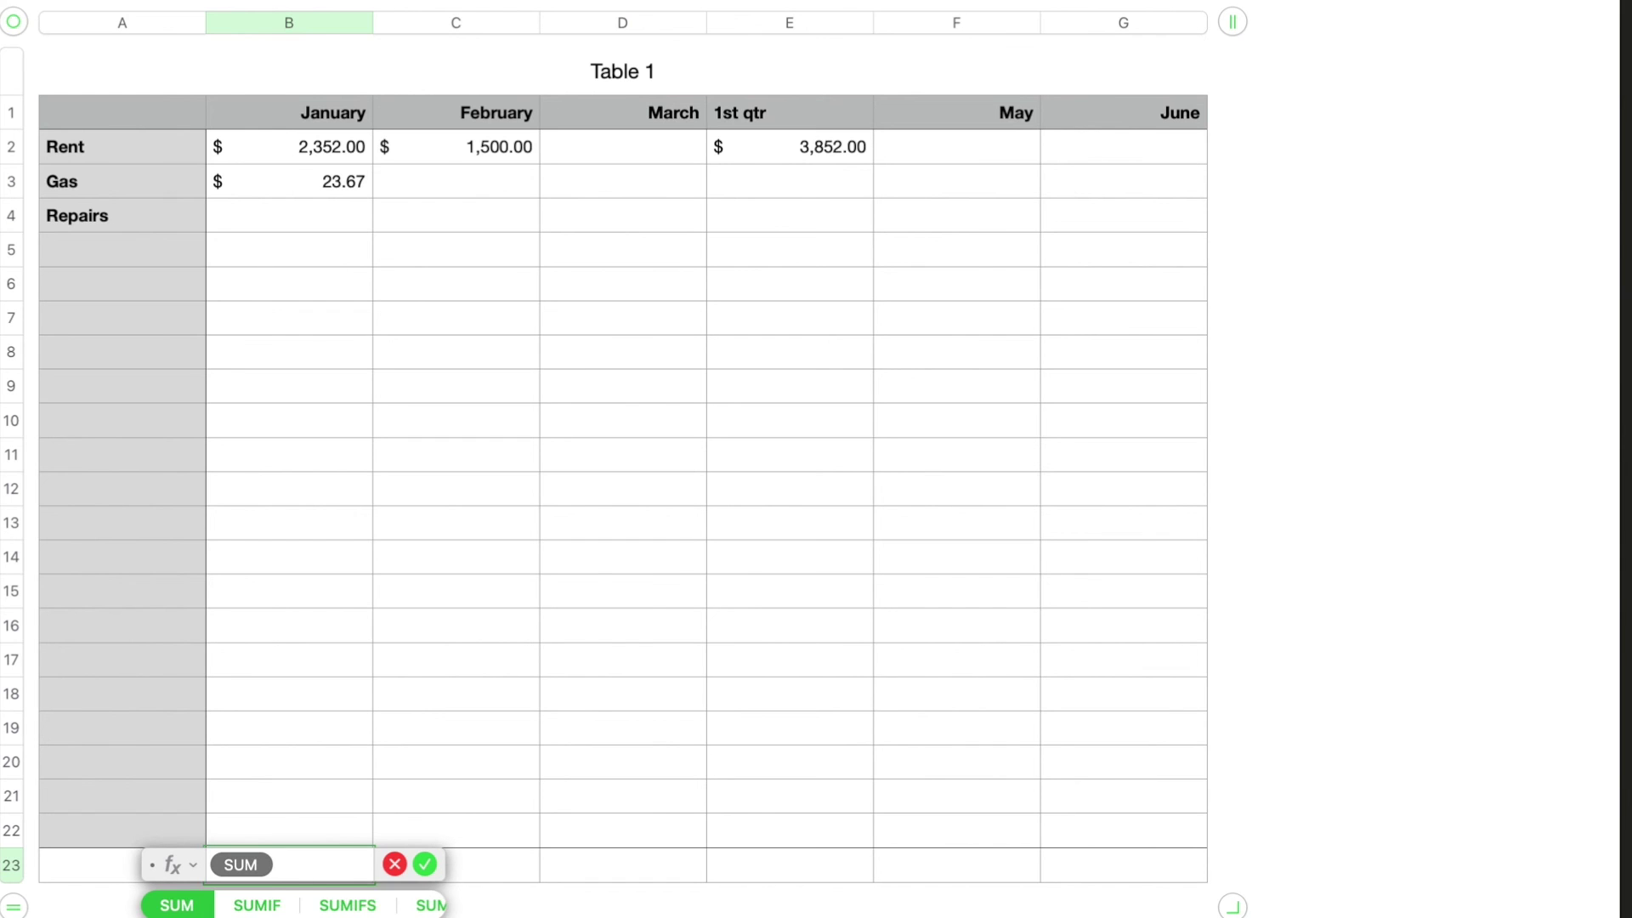
key("Return")
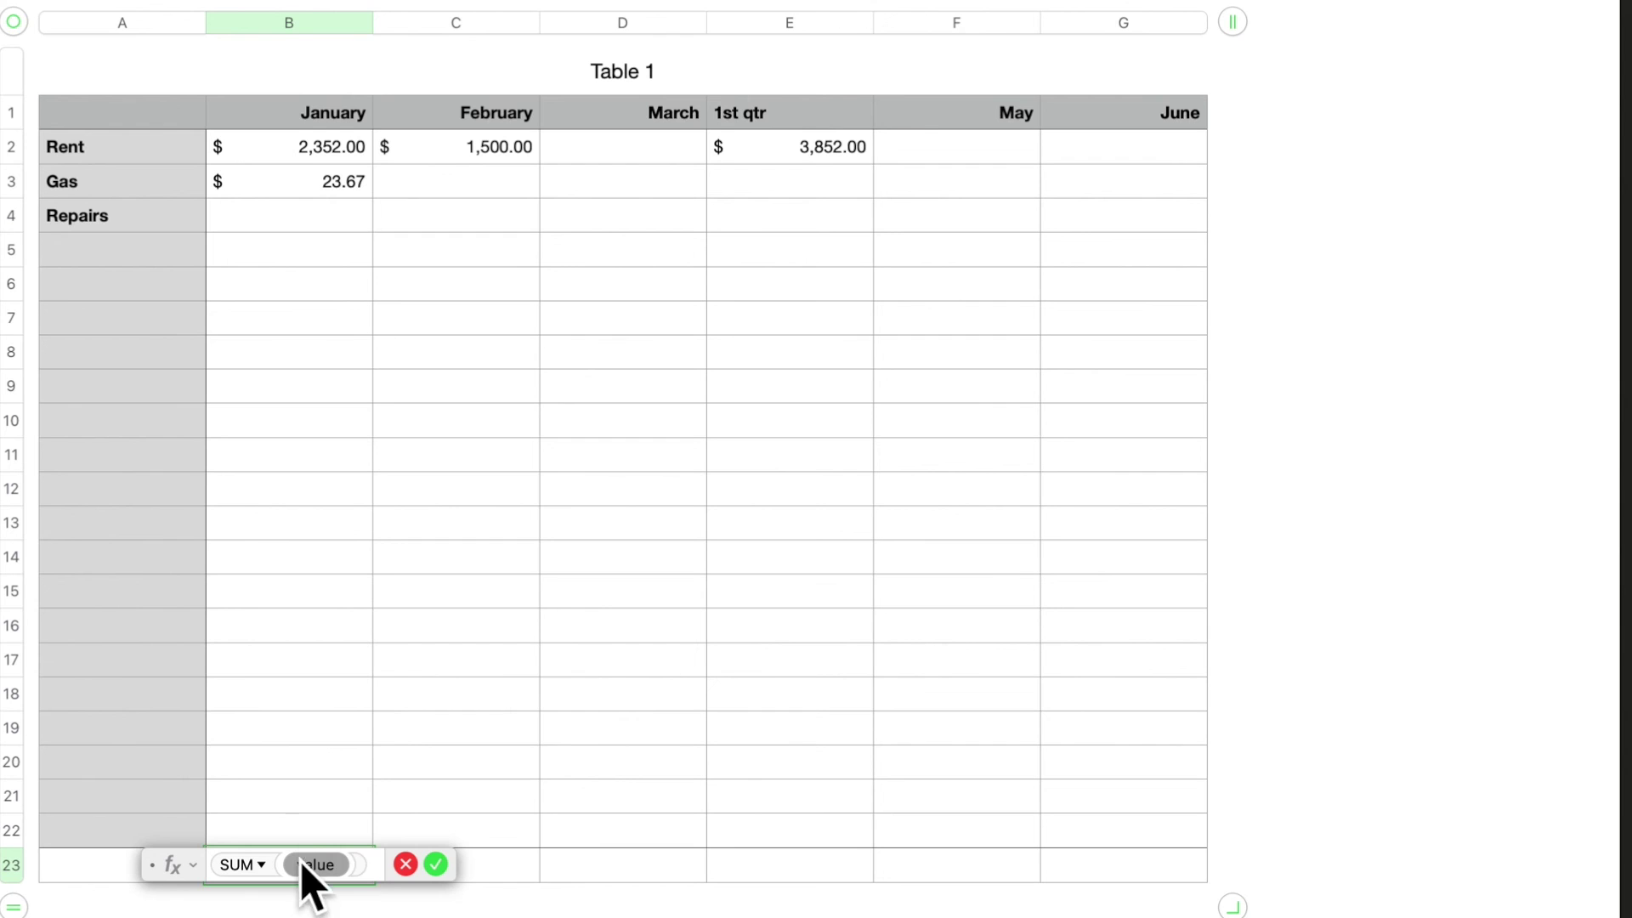
left_click(297, 20)
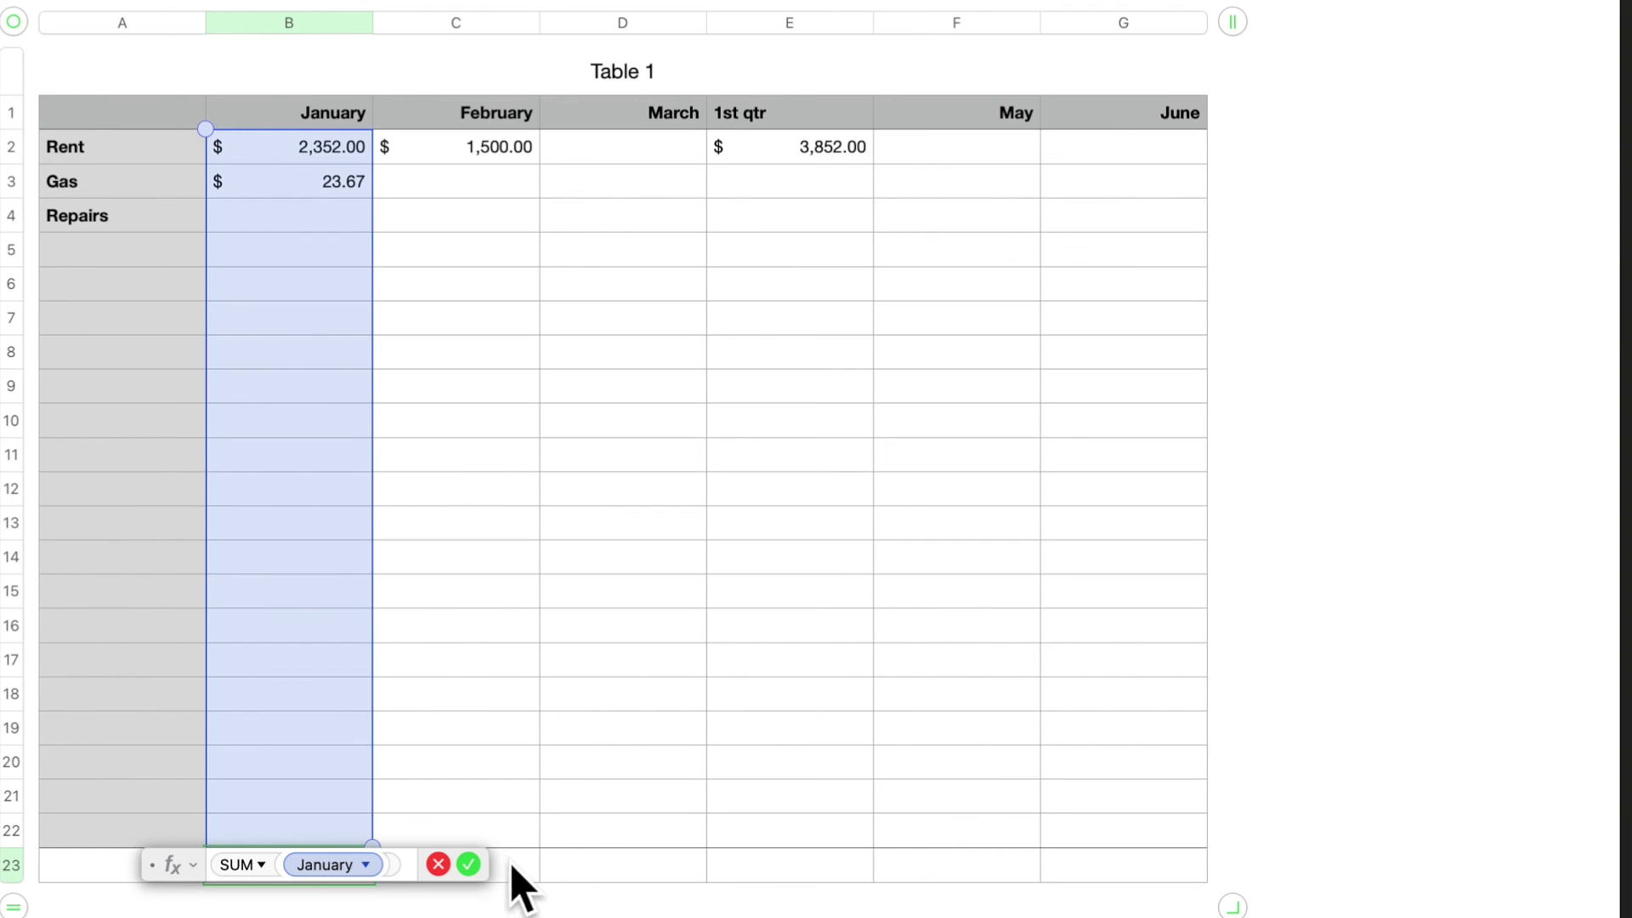
left_click(469, 865)
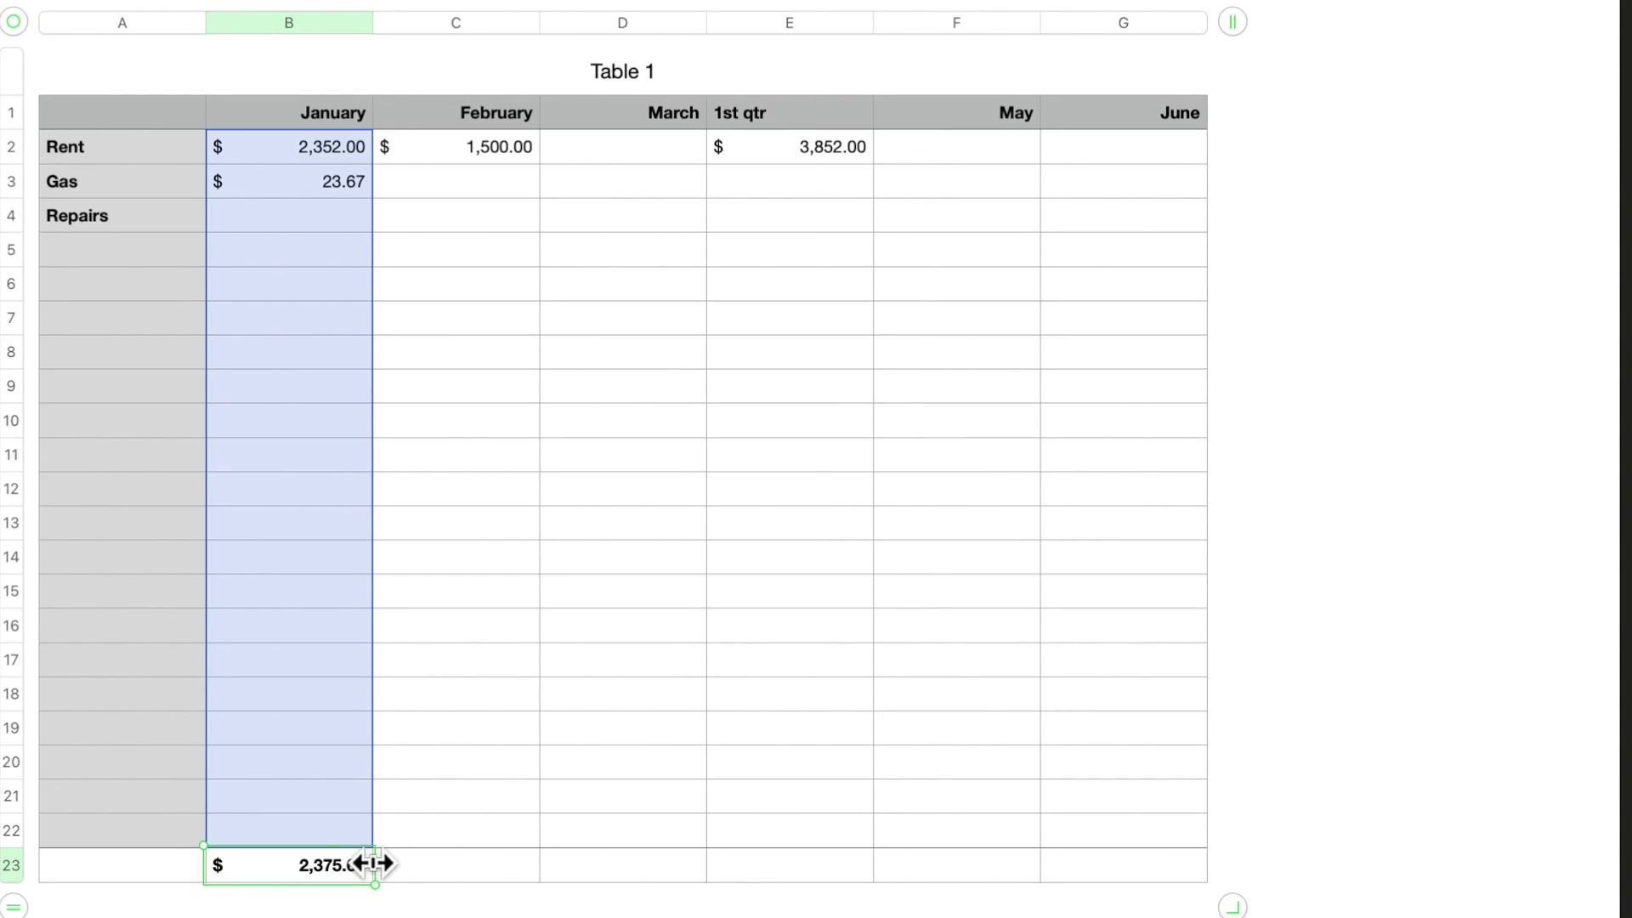
left_click_drag(374, 864, 842, 864)
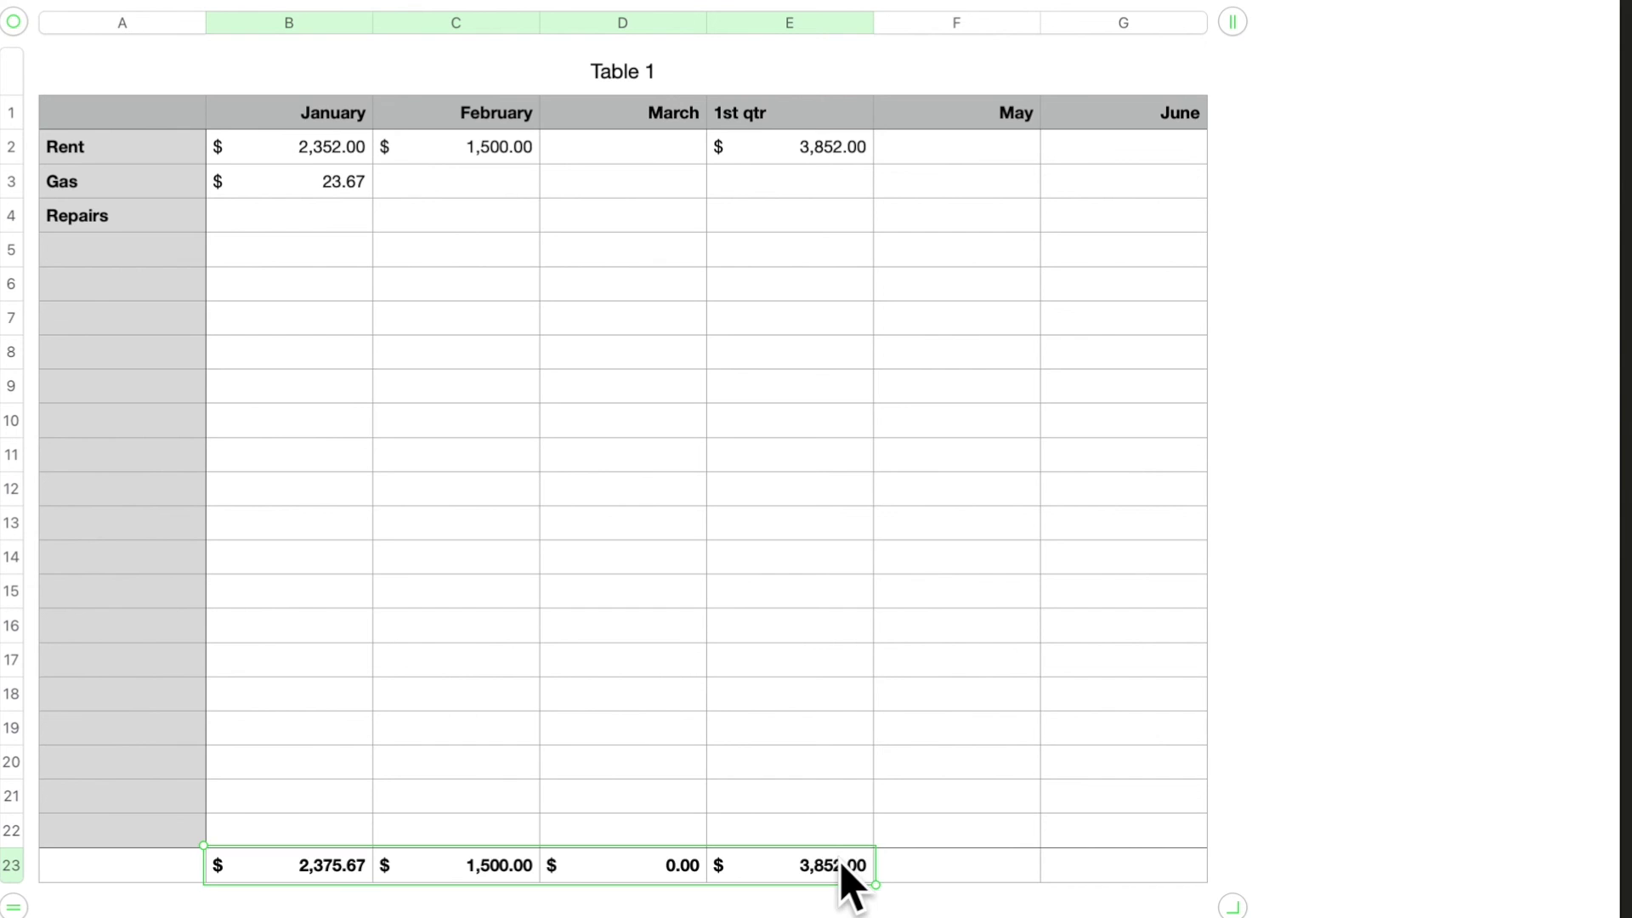
- Check February's footer total formula, then extend Table 1 to 29 rows above the footer
left_click(491, 860)
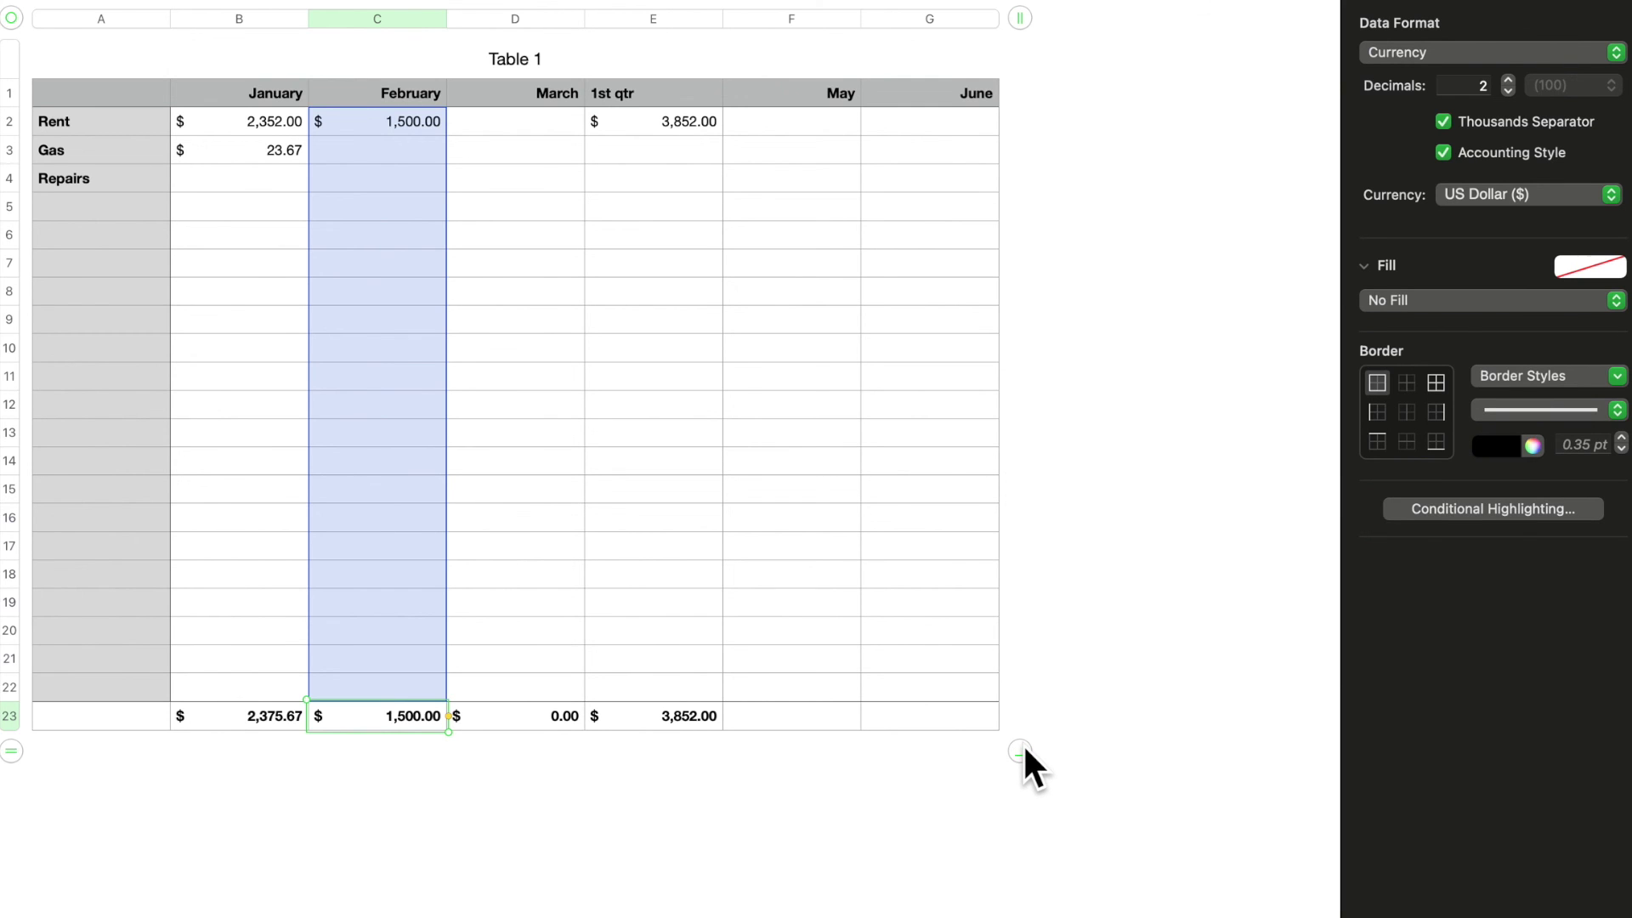
left_click_drag(1025, 751, 1060, 915)
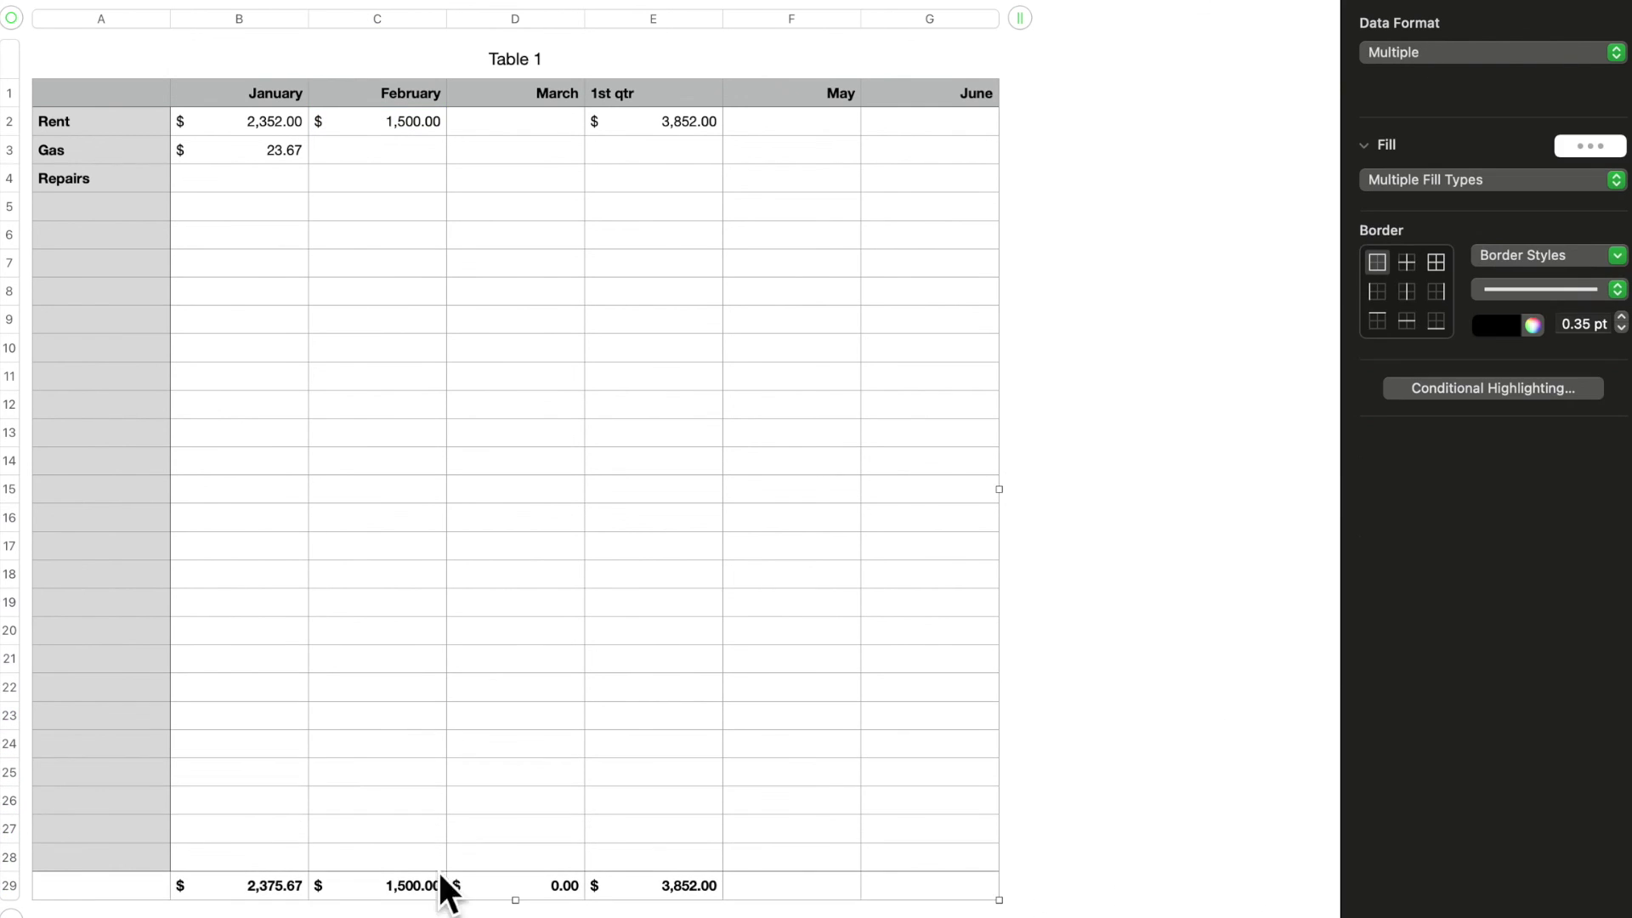
- Enter 34.90 in January cell B24, raising the January footer total to $2,410.57
left_click(253, 742)
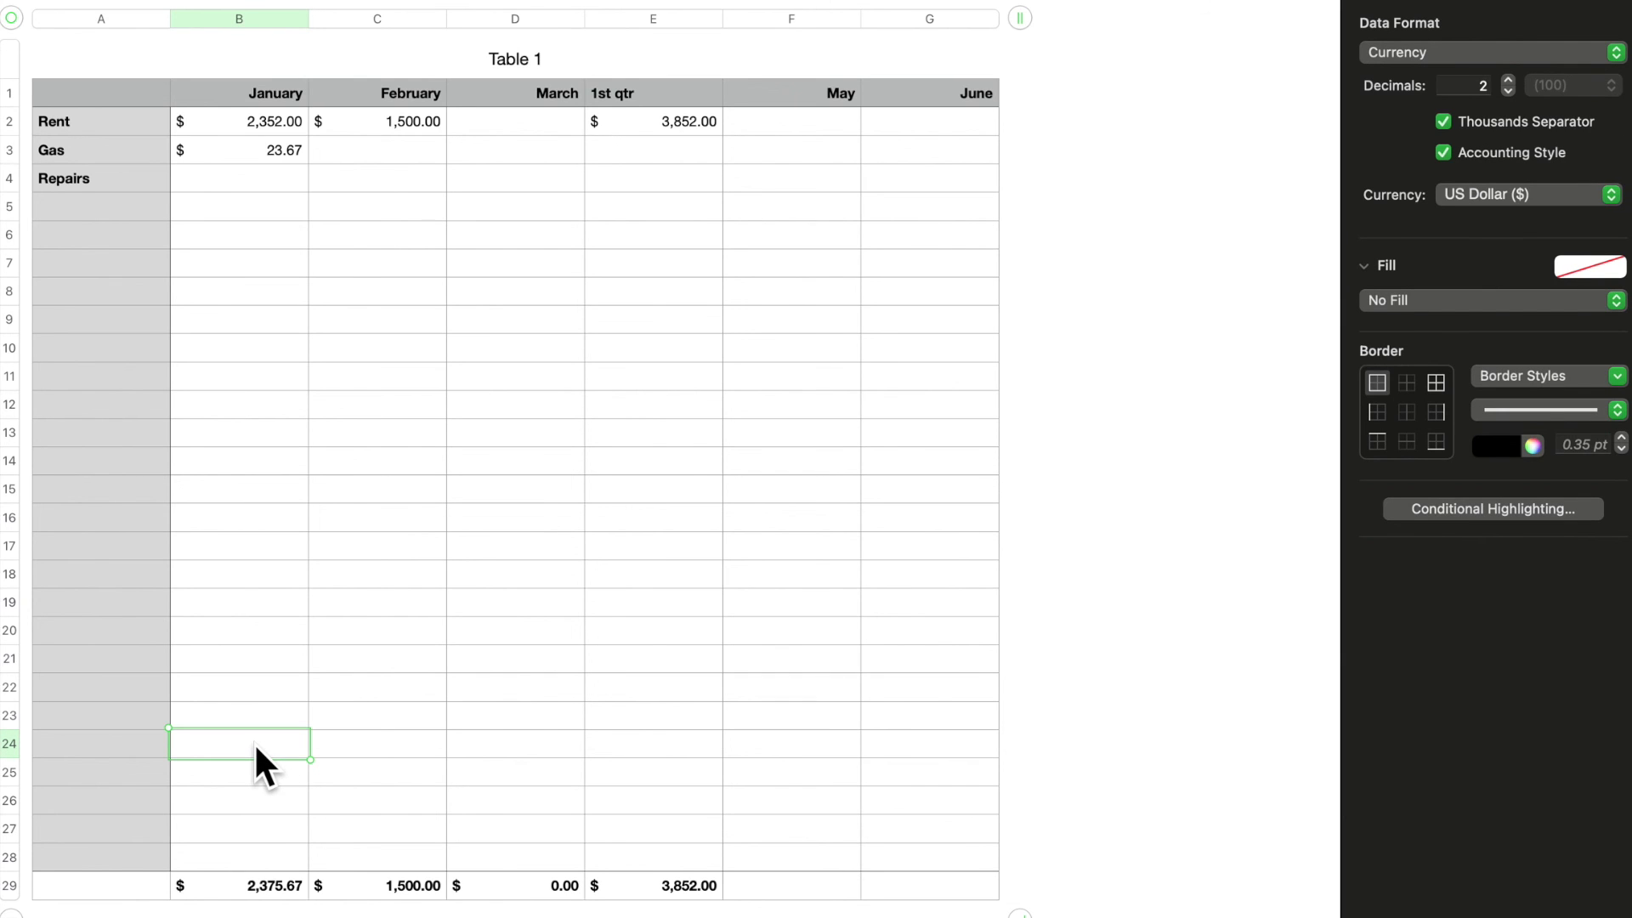
type("34.90")
key("Return")
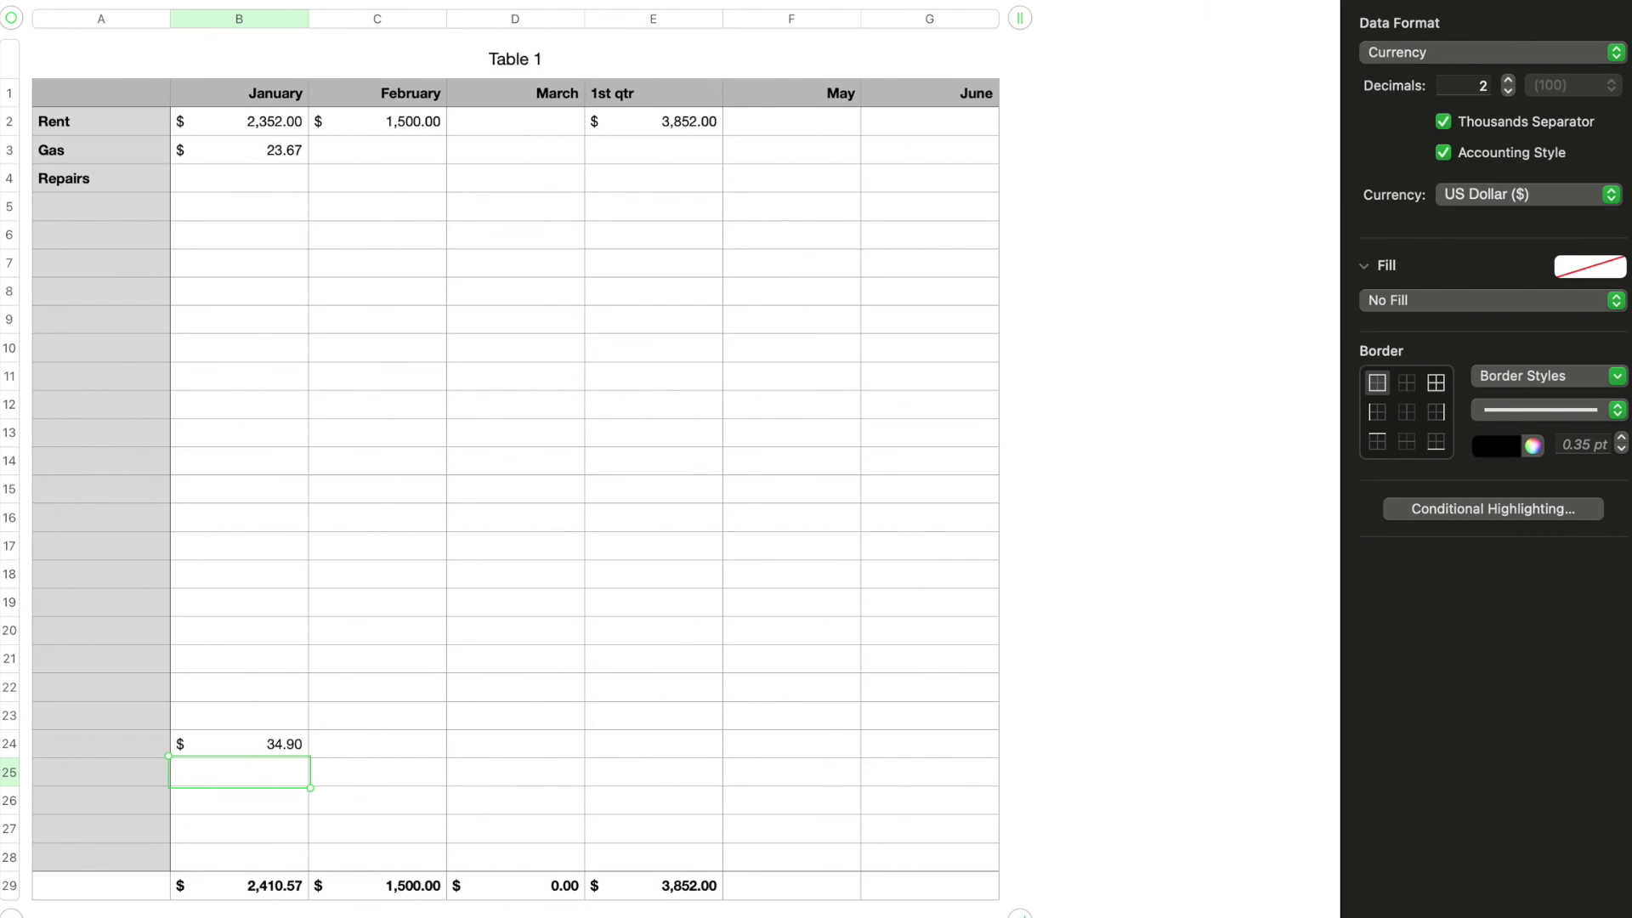
left_click(255, 889)
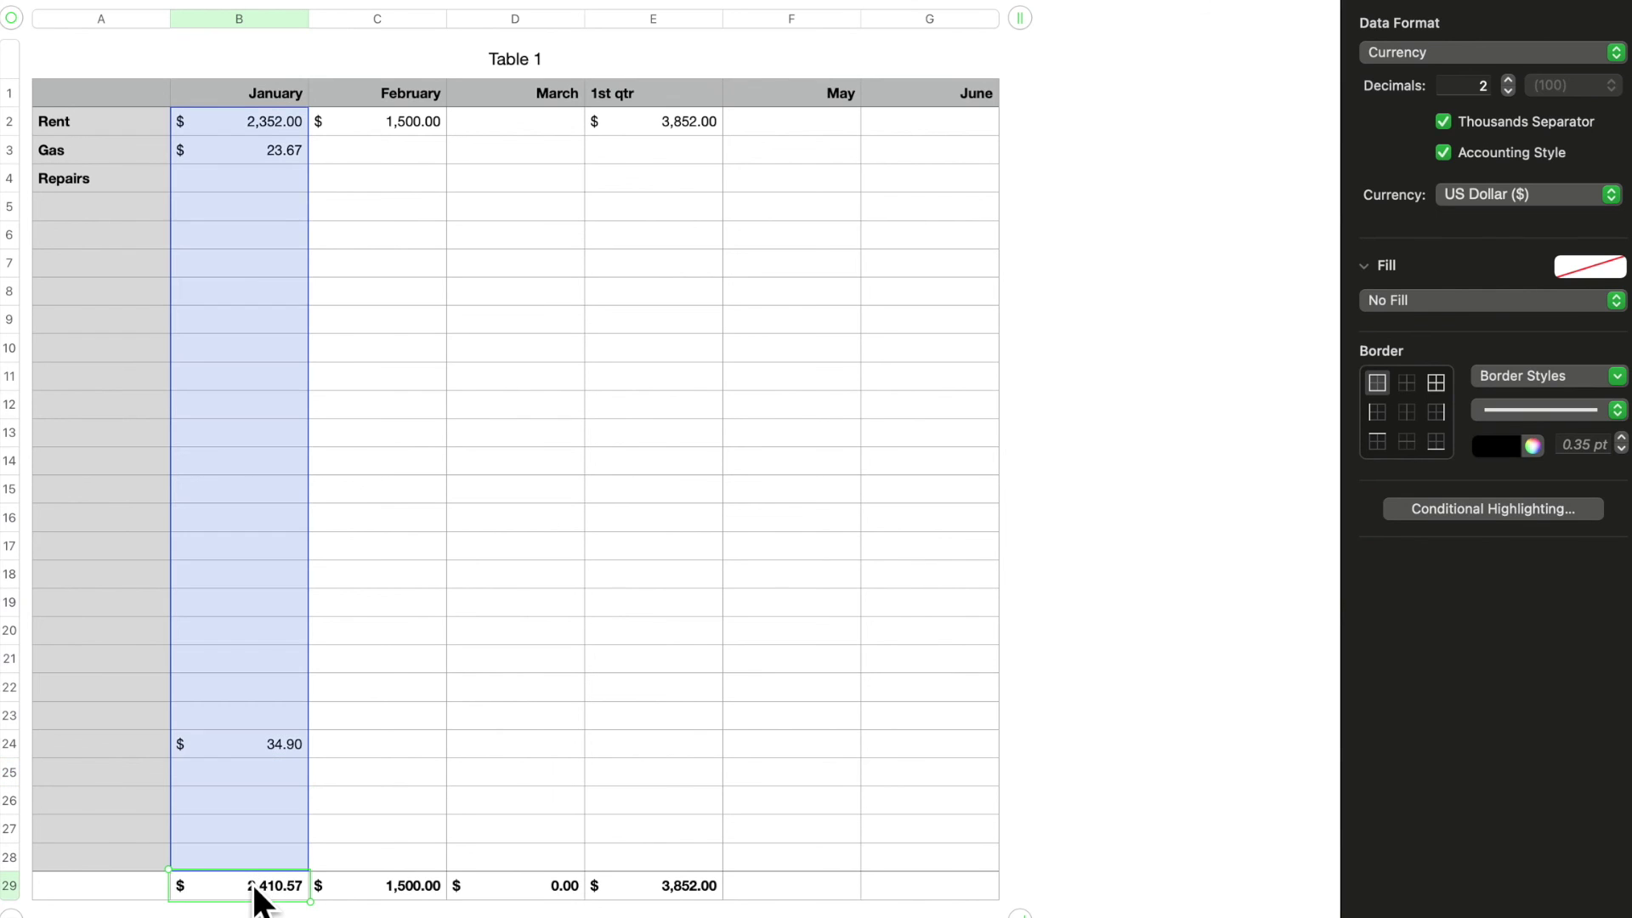